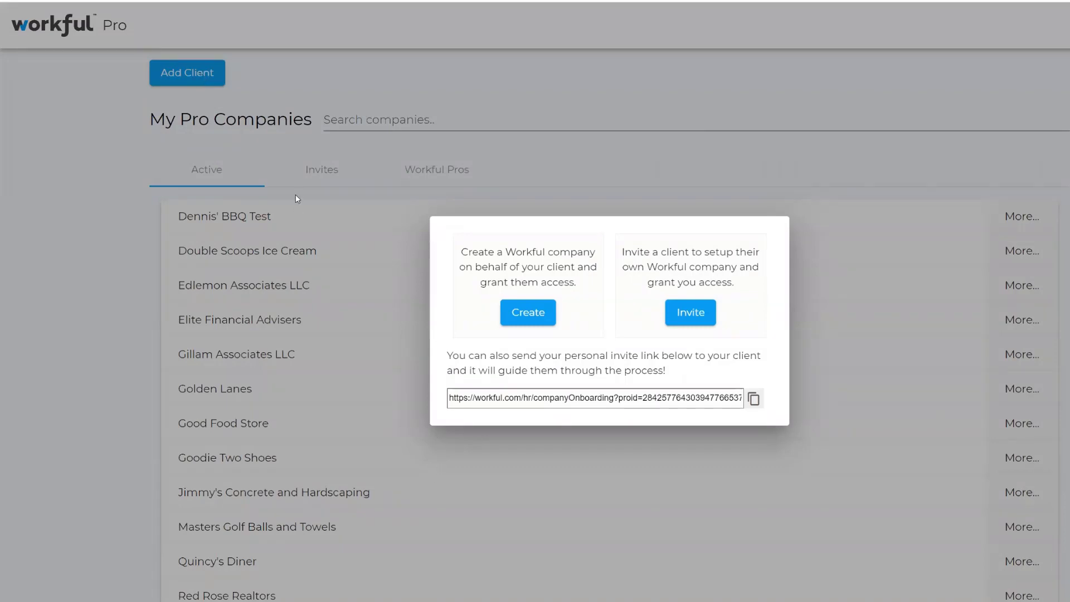
Step: Examine the form for creating a company on a client's behalf, and return to the company dashboard
click(529, 313)
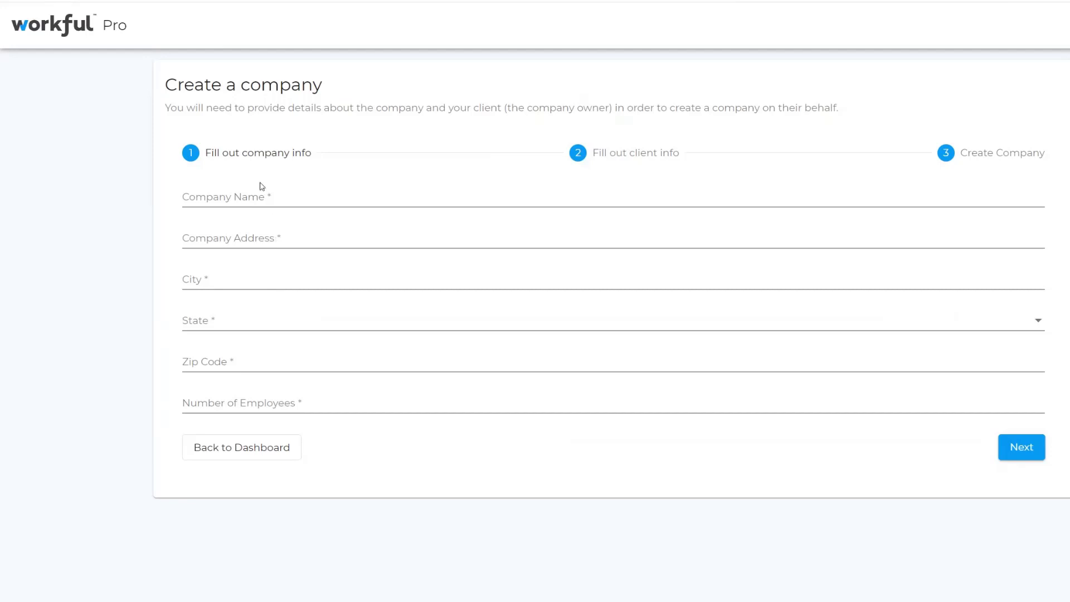
click(623, 156)
click(281, 458)
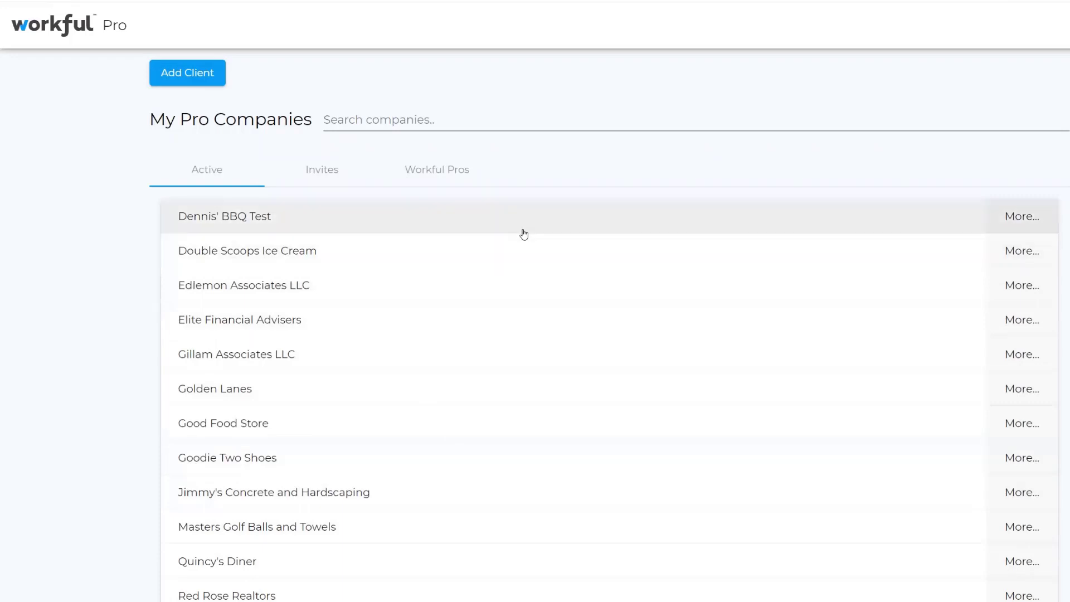
Step: Resend the second pending client invitation to the e-mail address on file
click(333, 168)
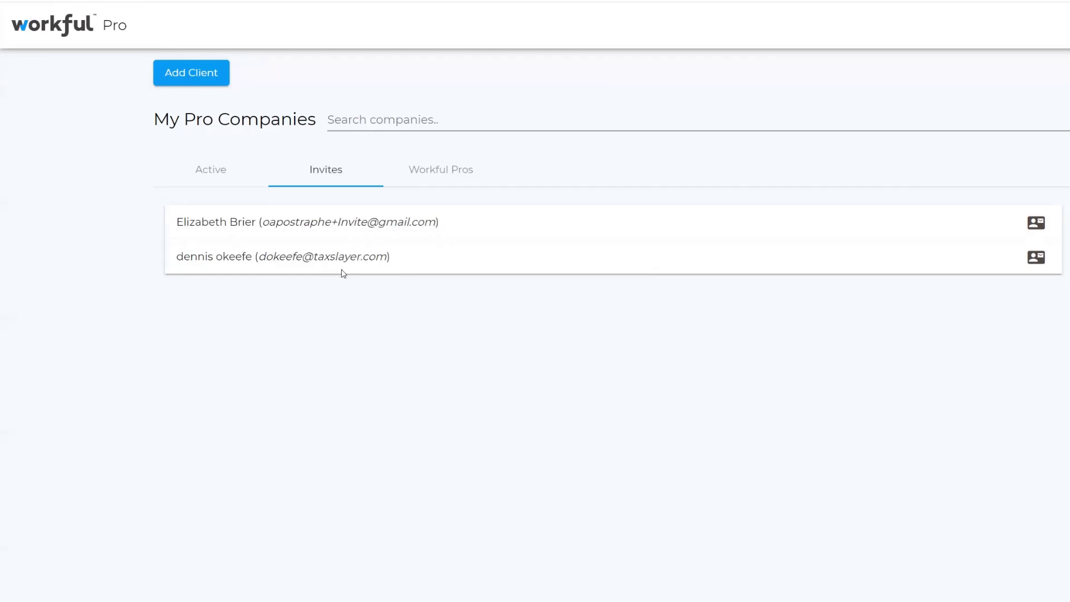
click(1037, 260)
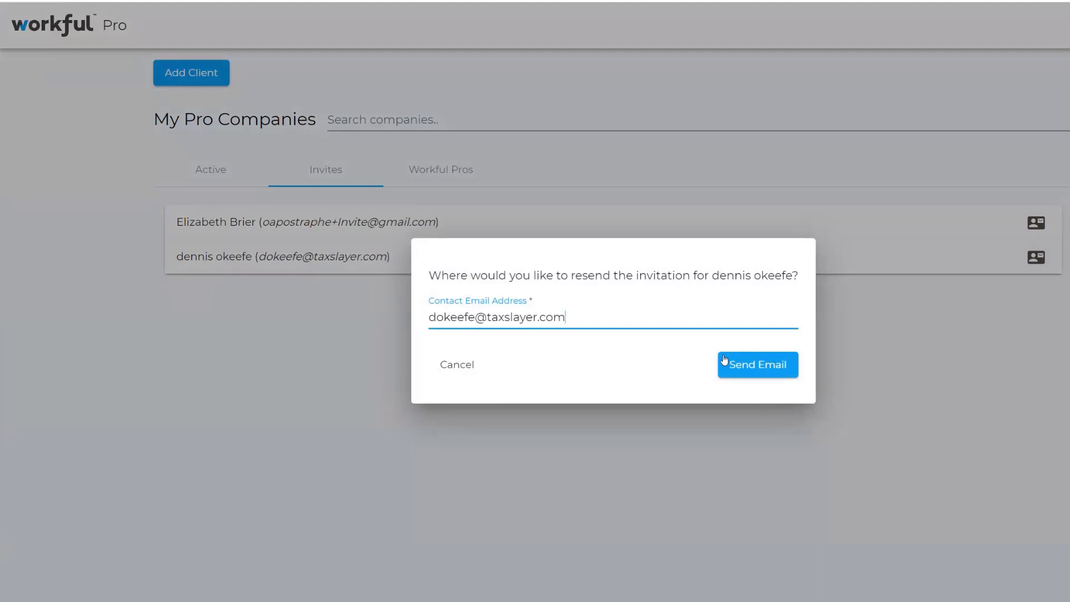
click(780, 367)
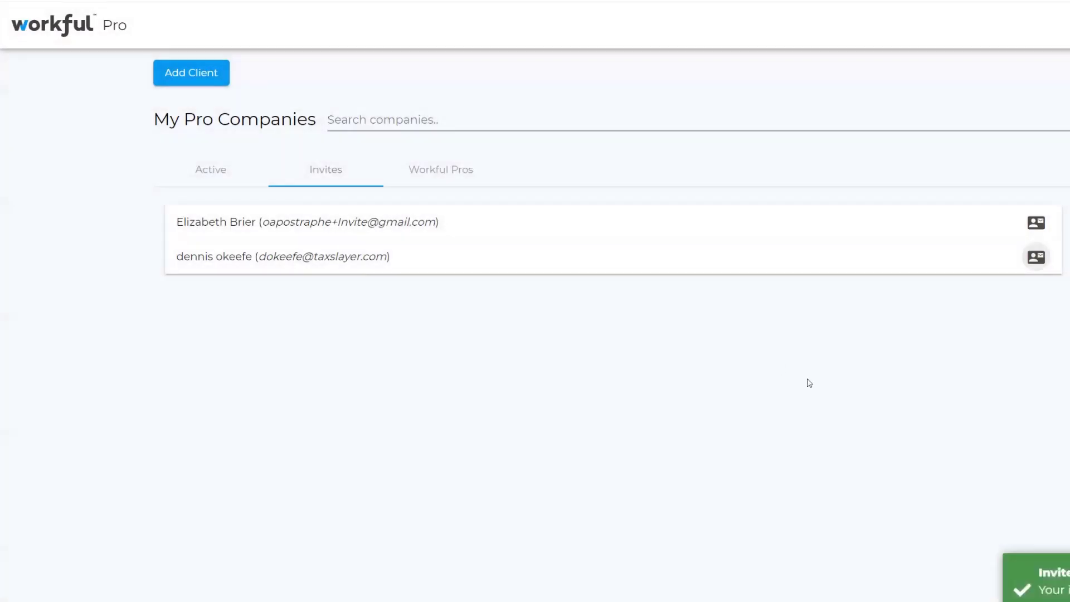
Step: Examine which companies each Workful Pro can access and the form for inviting another pro, sending no invitation
click(455, 175)
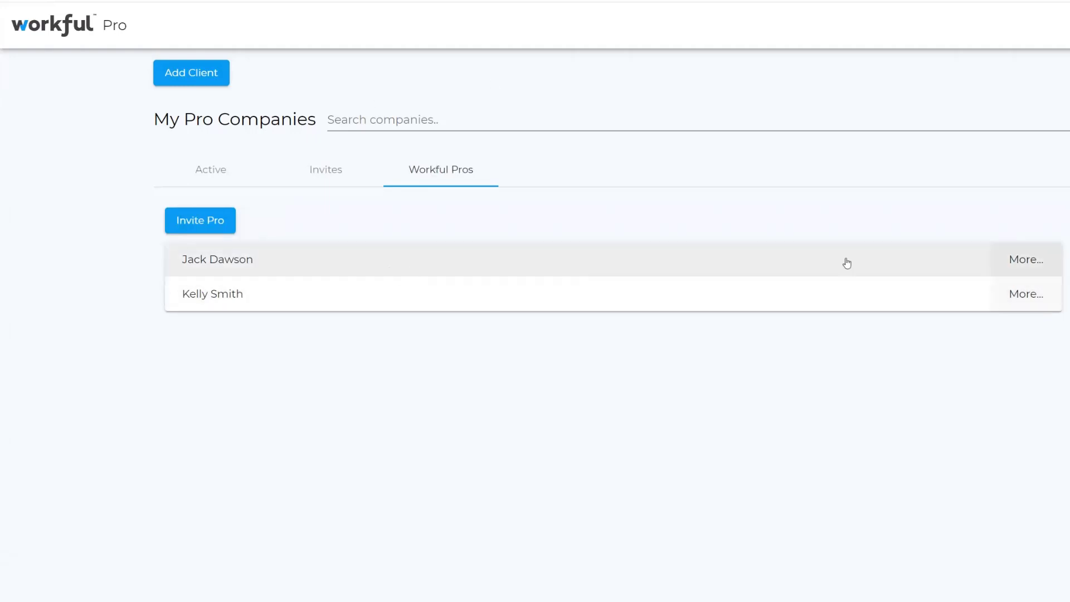
click(1038, 294)
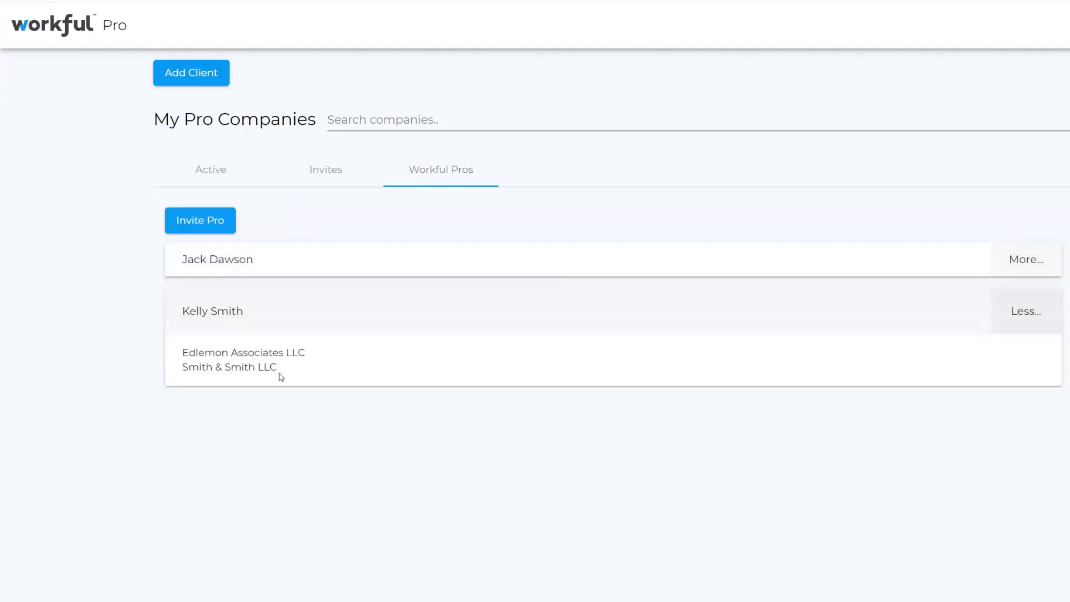
click(1049, 259)
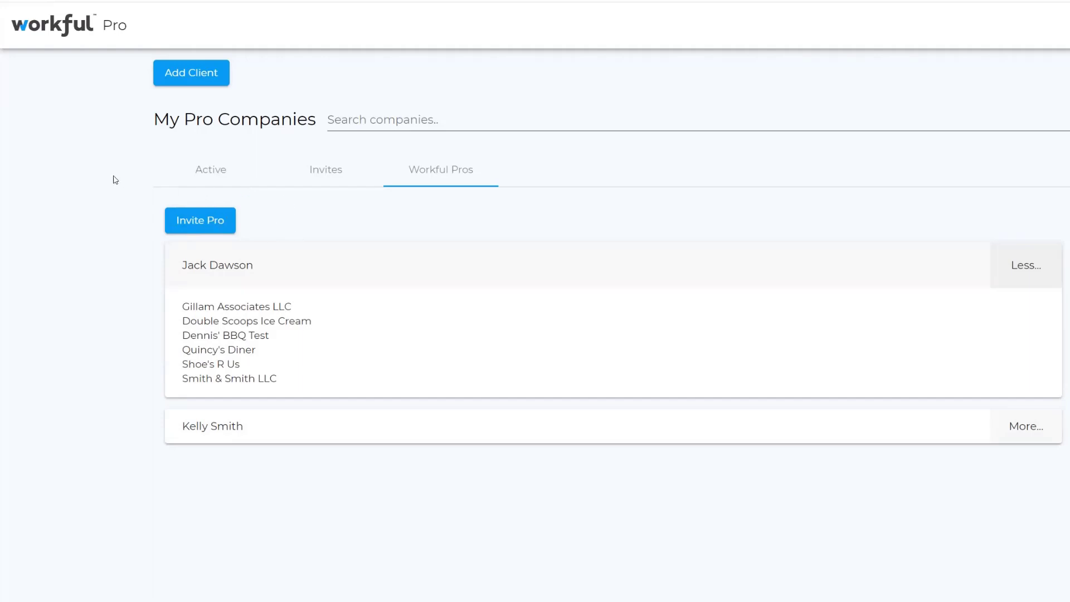
click(201, 229)
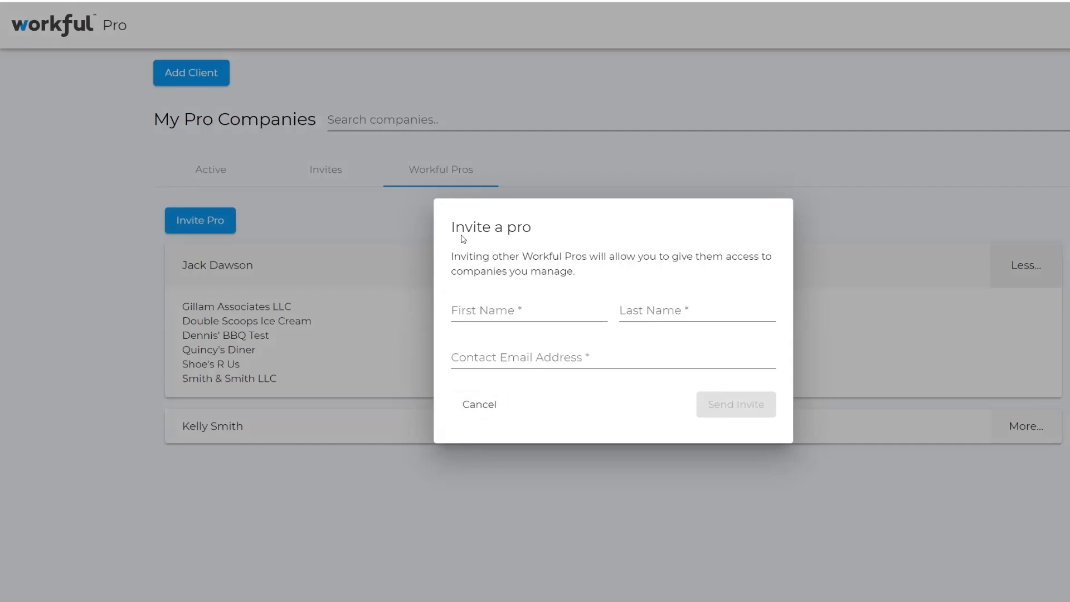
click(489, 405)
Step: Search the active companies for "smith", and clear the search
click(448, 127)
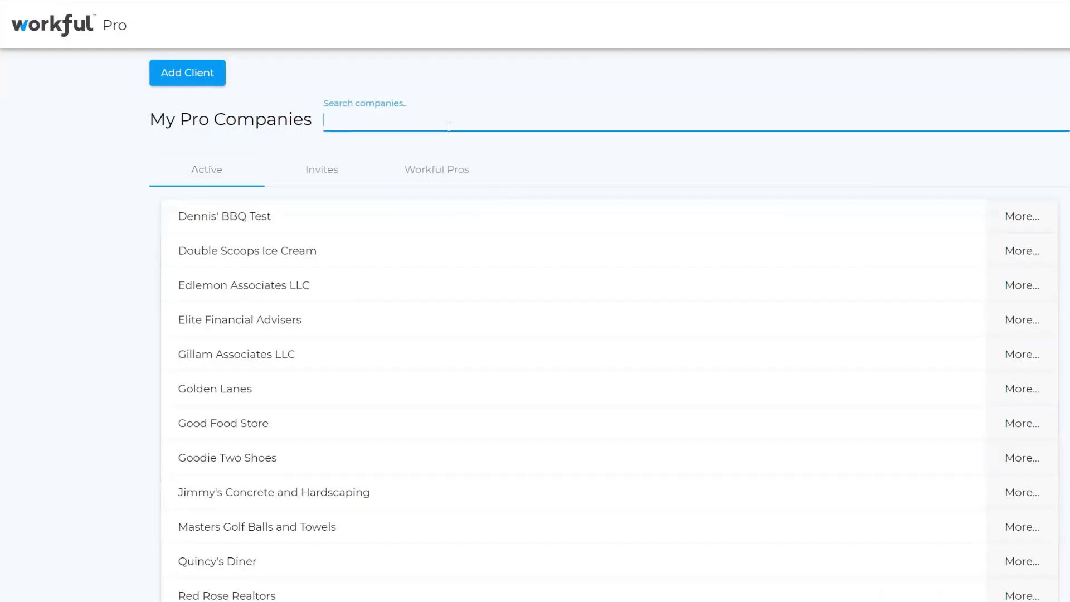
text(smith)
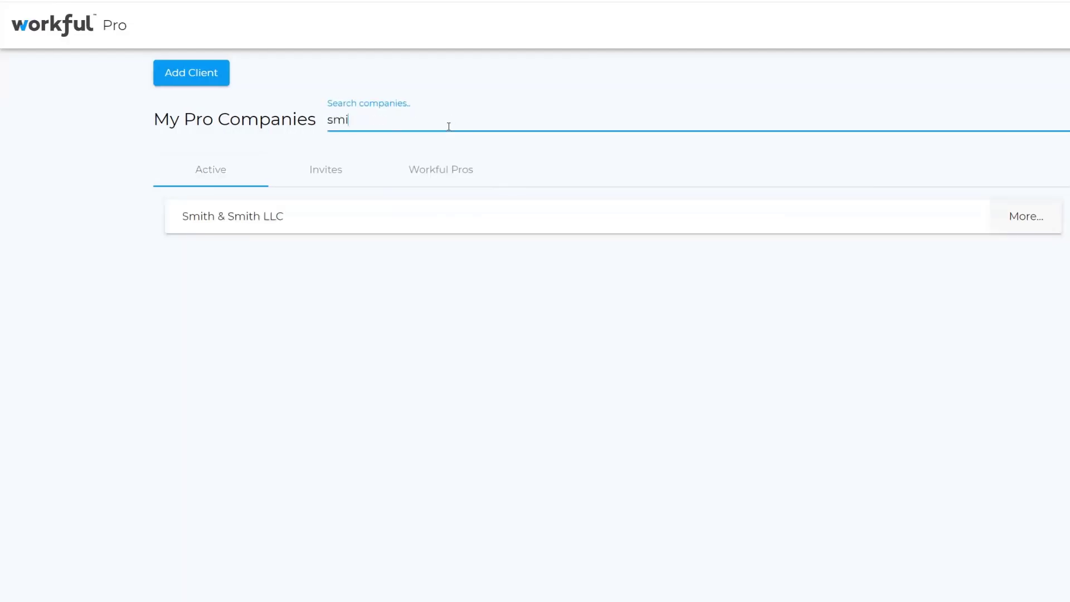
key(BackSpace)
key(BackSpace)
key(BackSpace)
key(BackSpace)
key(BackSpace)
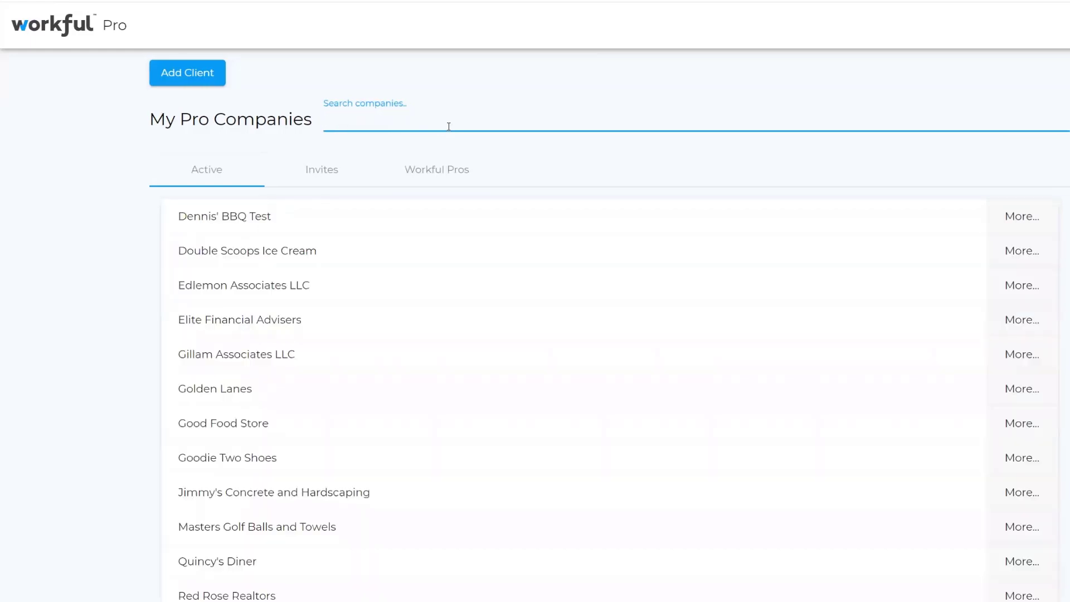
Step: Search the active companies for "goo", and clear the search
text(goo)
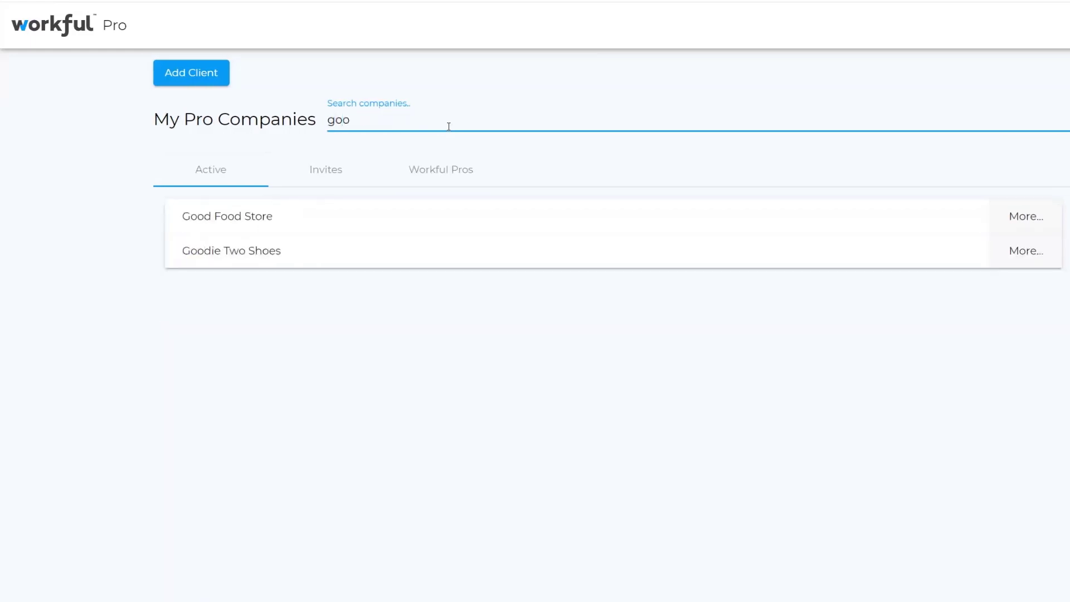
key(BackSpace)
key(BackSpace)
key(BackSpace)
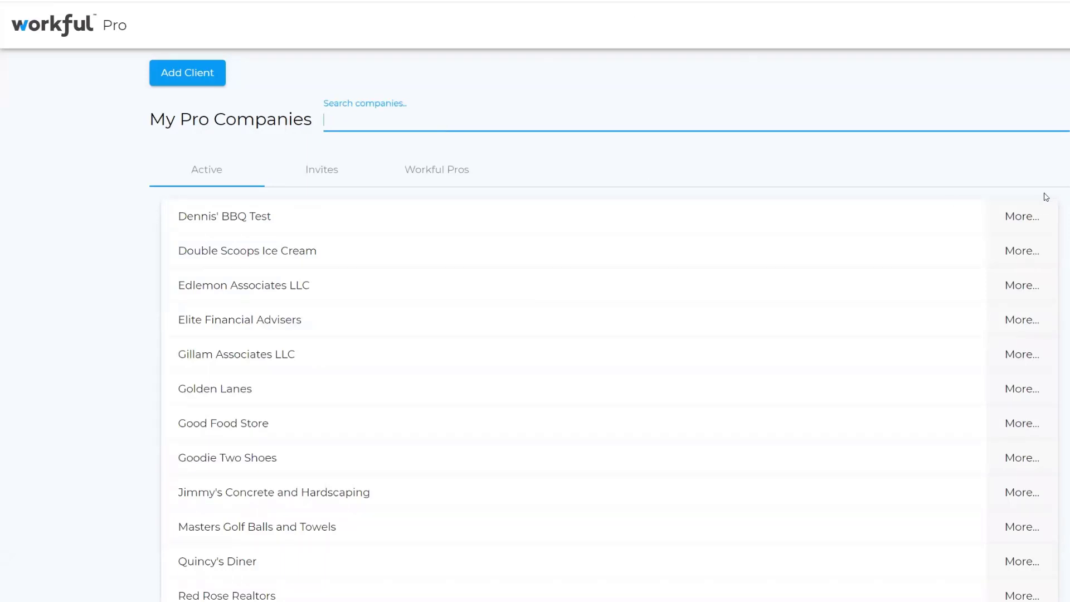
Step: Remove the assigned pro from the Dennis' BBQ Test company and give access to the first pro offered for selection
click(1043, 214)
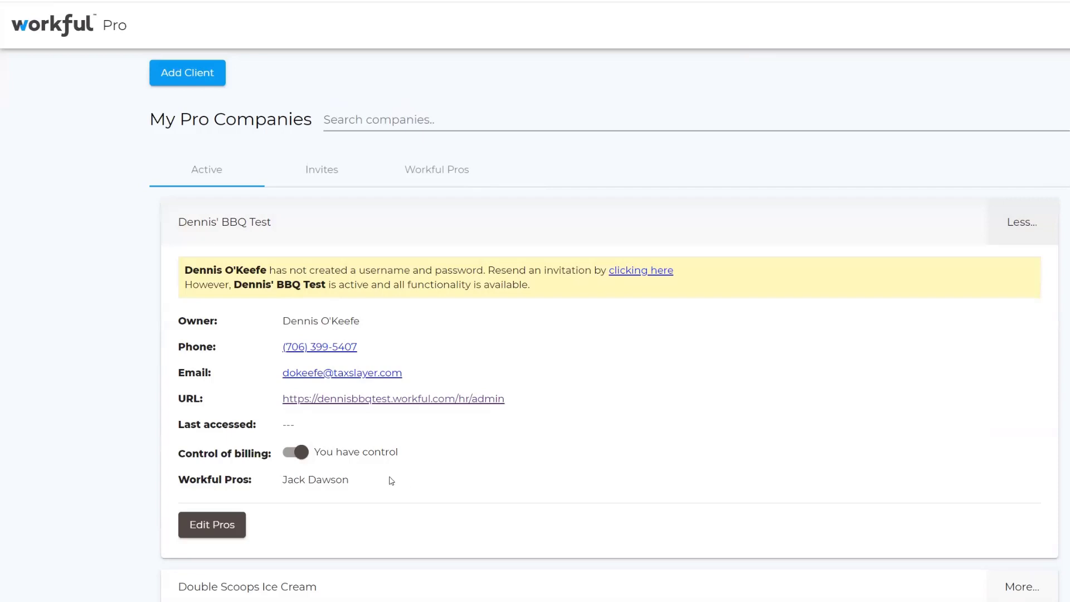
click(203, 526)
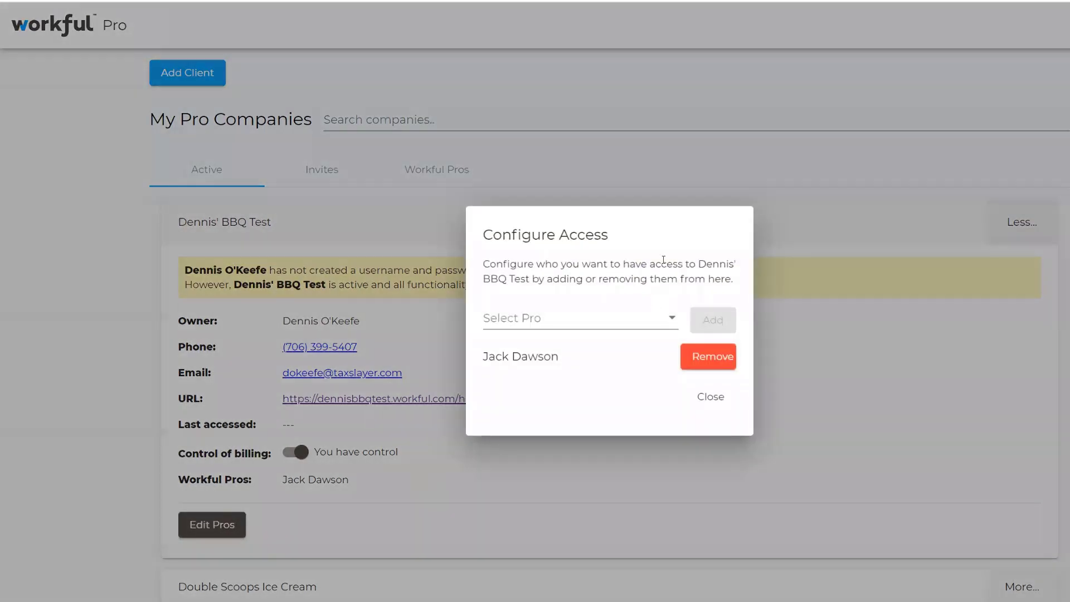
click(711, 356)
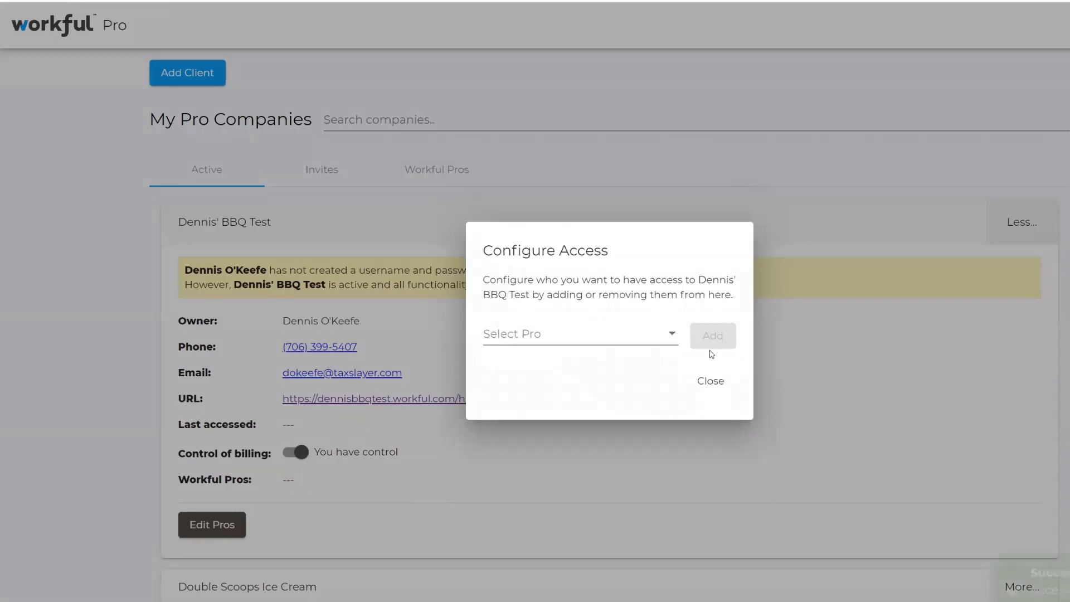
click(670, 332)
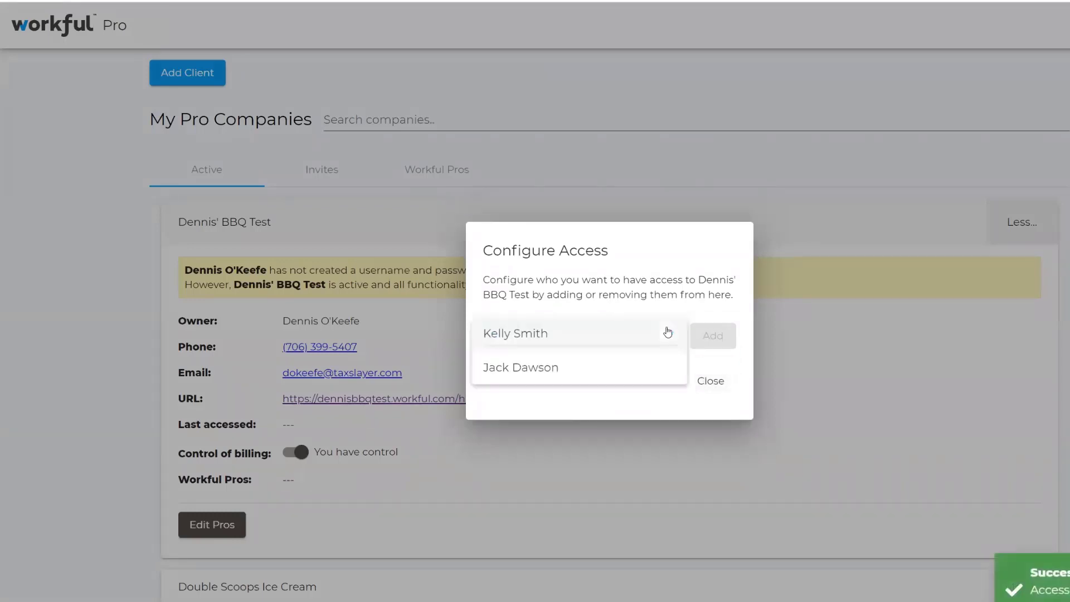
click(623, 344)
click(723, 348)
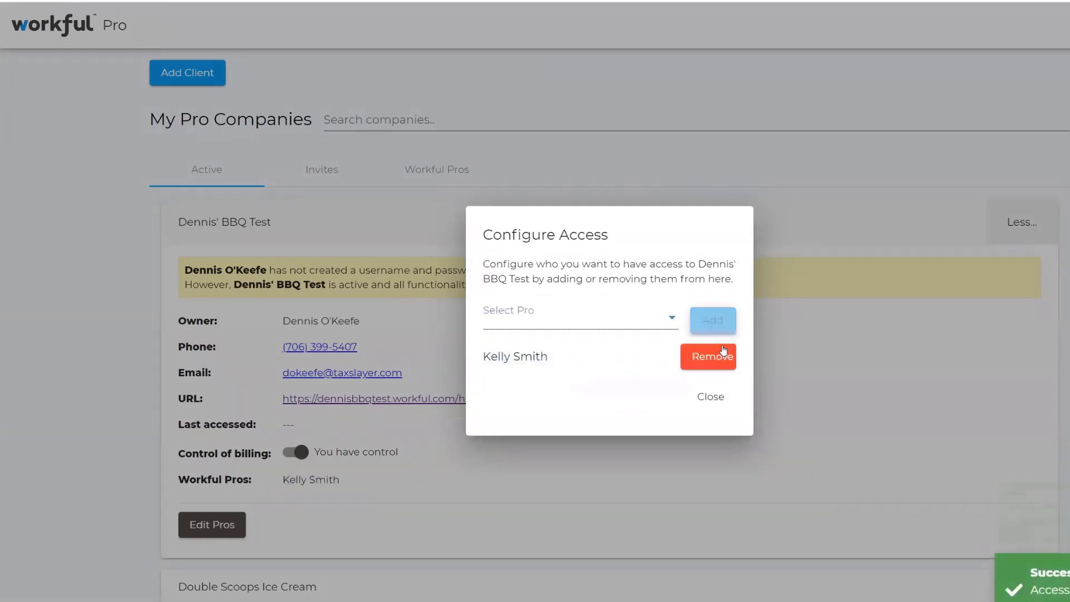
click(719, 399)
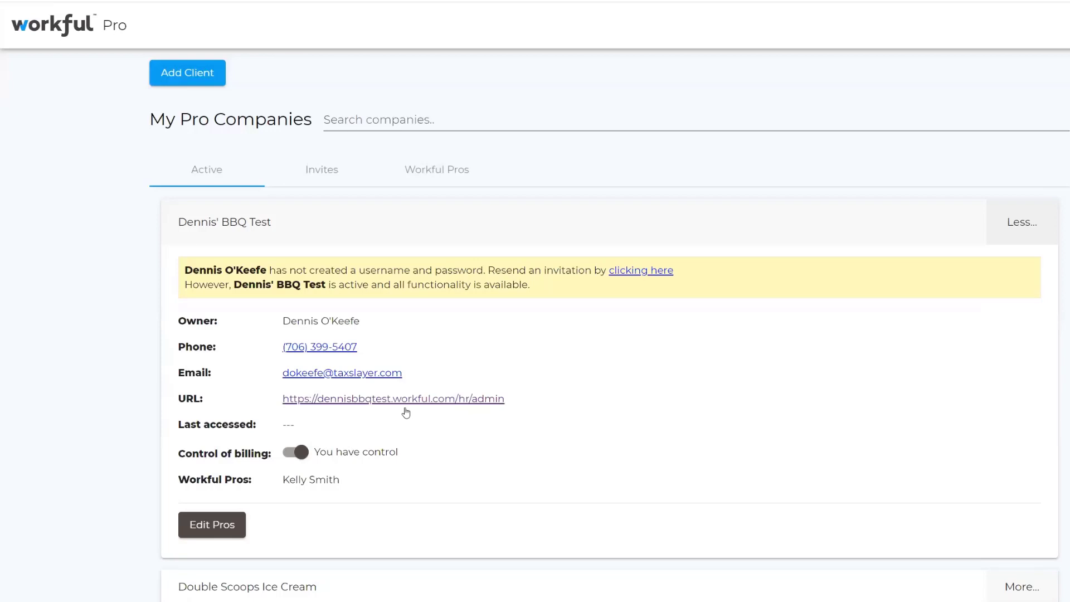
Step: Switch billing control of Dennis' BBQ Test to the owner and back to yourself, and collapse the company's details
click(292, 455)
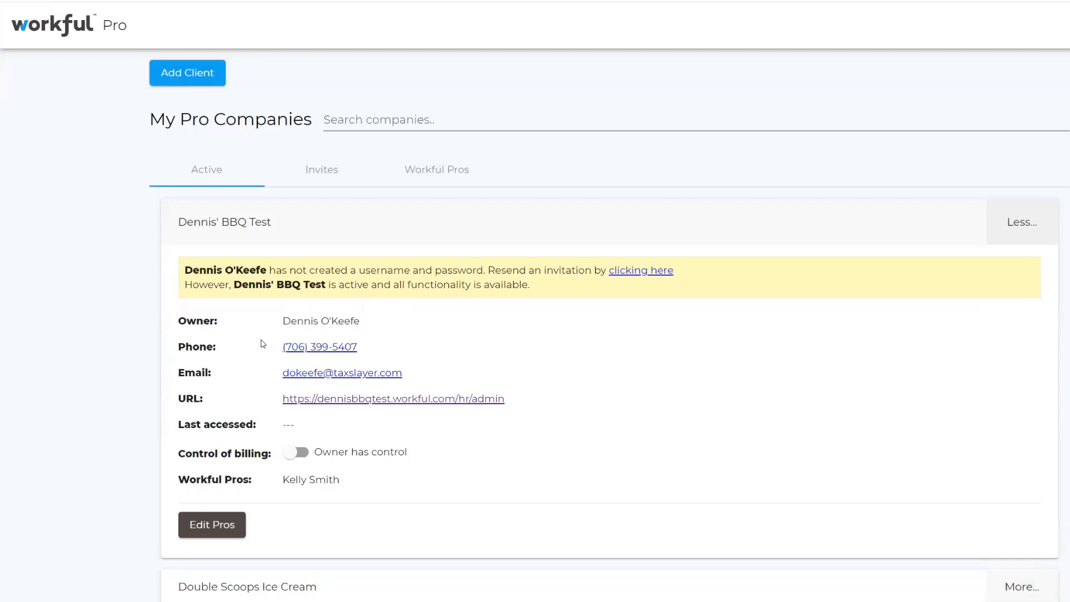
click(299, 452)
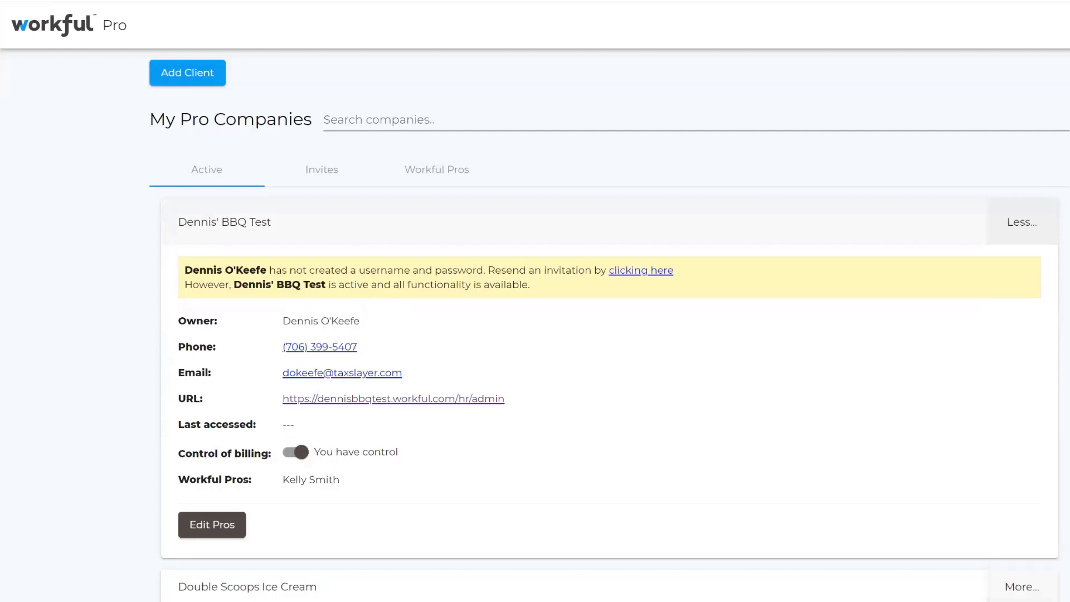
click(1040, 222)
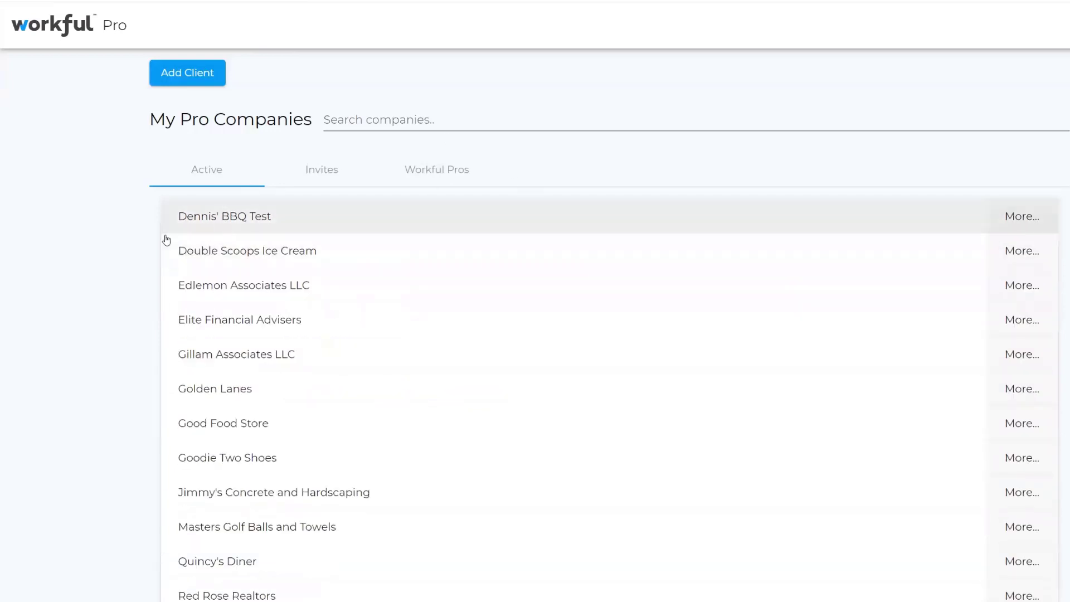
Step: Open the Dennis' BBQ Test company, view its dashboard with the full navigation, and go back to the Pro view
click(205, 222)
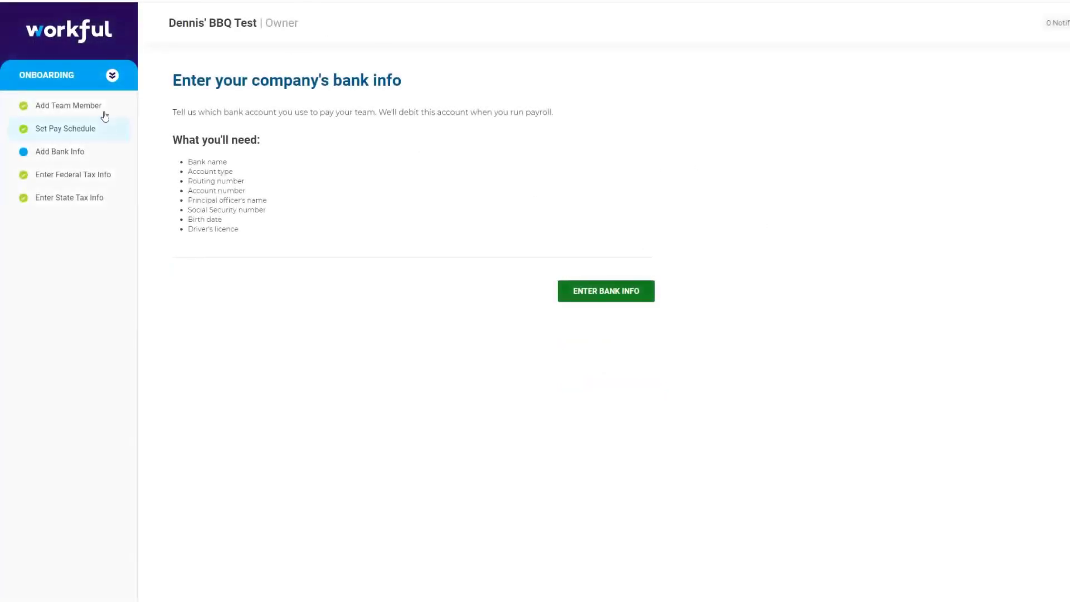
click(112, 76)
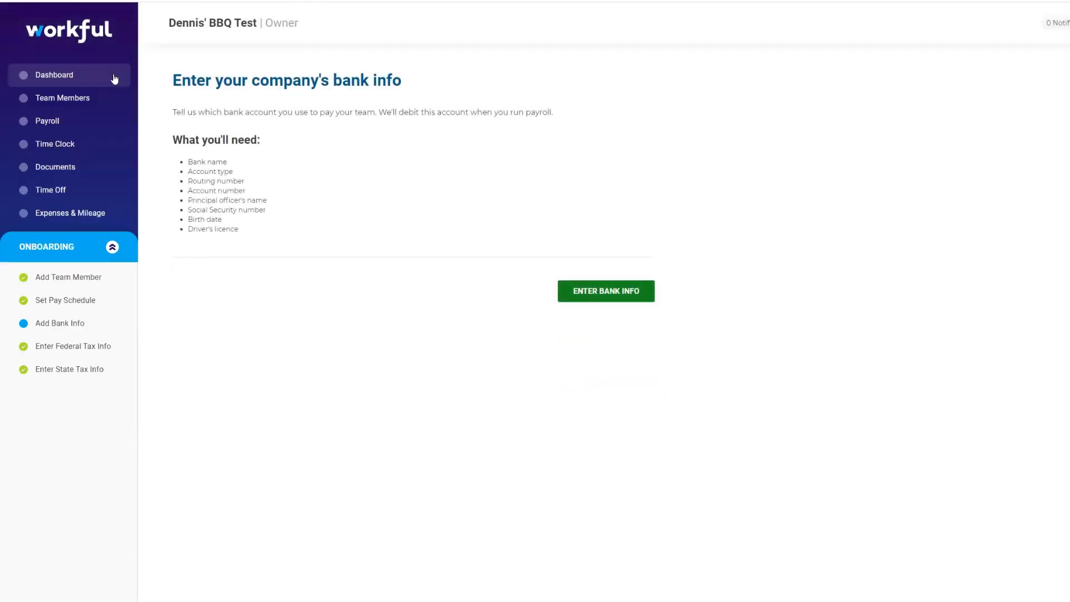
click(111, 80)
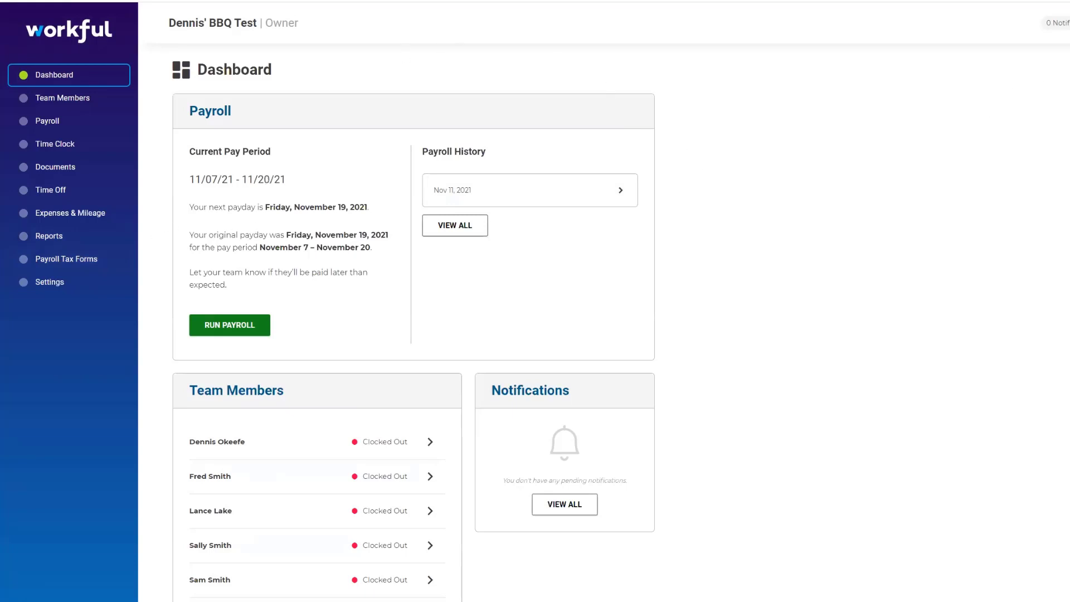
click(1069, 23)
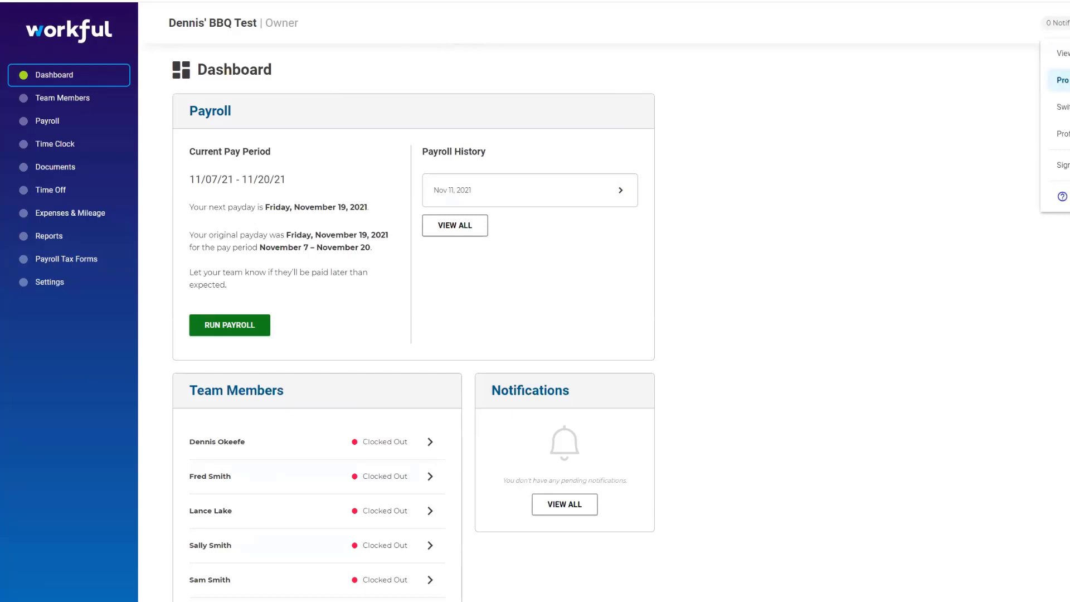
click(1063, 80)
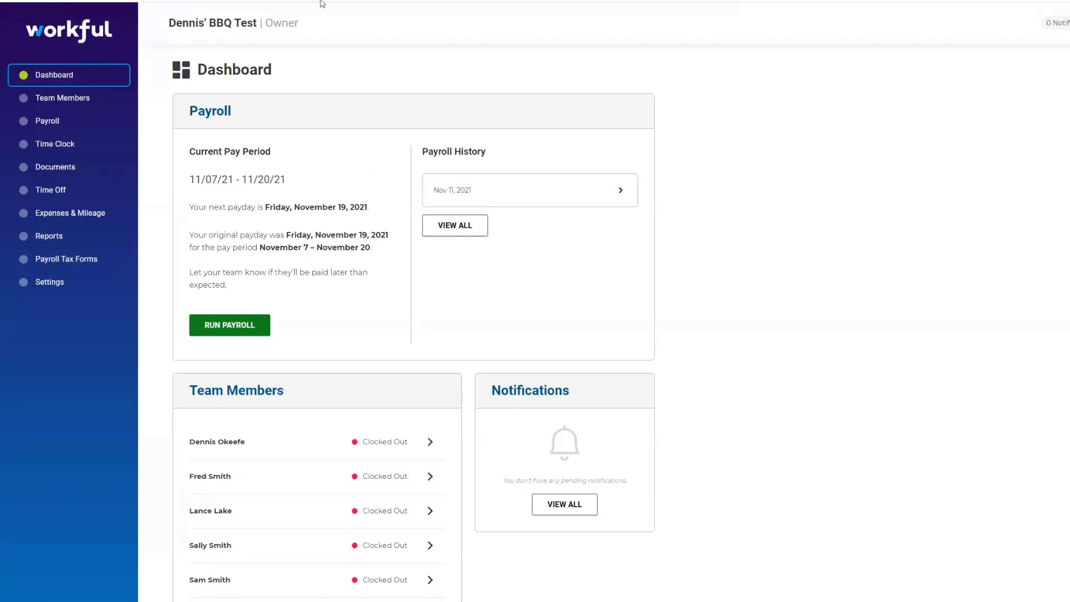
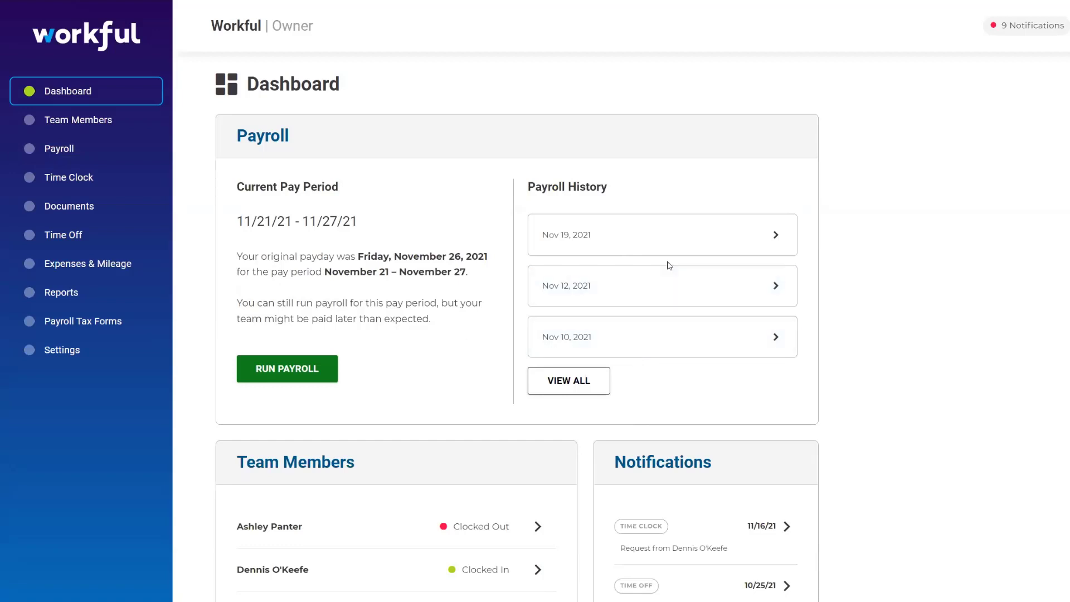
Step: Review the Nov 19, 2021 payroll run's details, totals and tax liability, and return to the dashboard
click(623, 237)
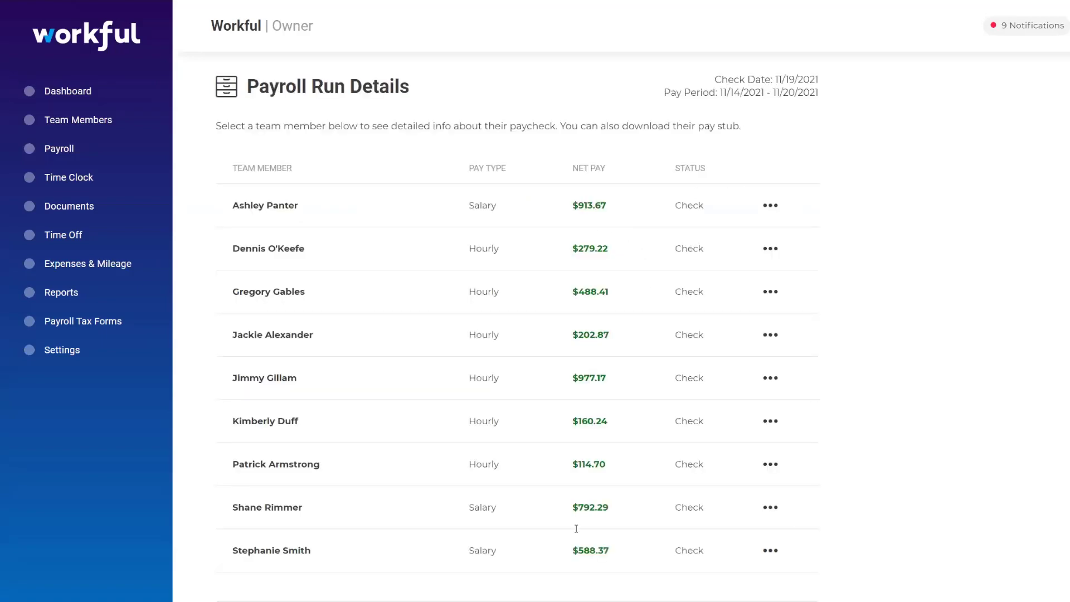
scroll(892, 296, down, 7)
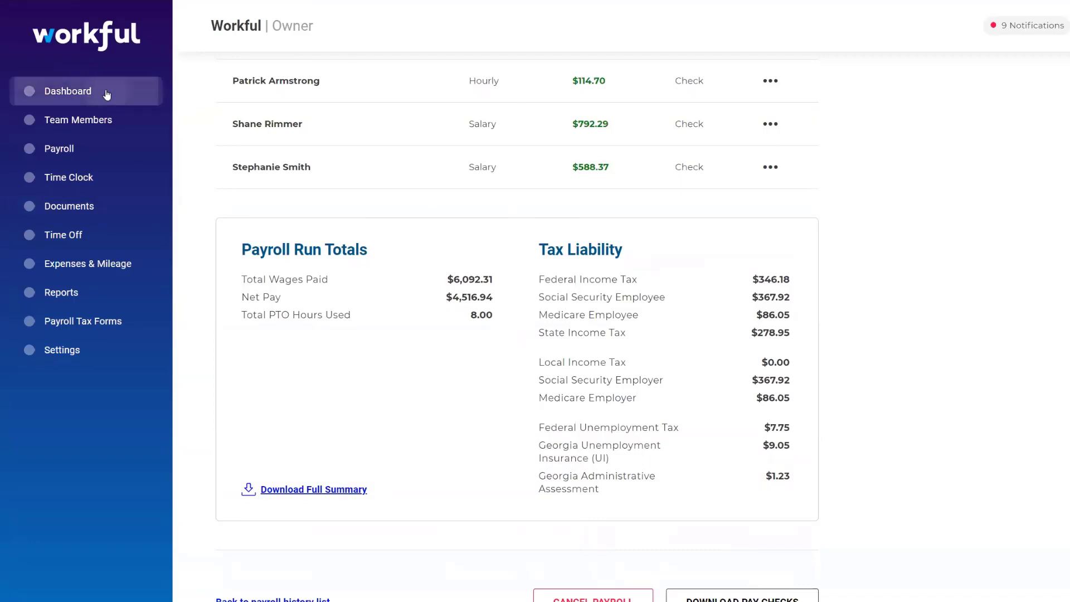
click(107, 95)
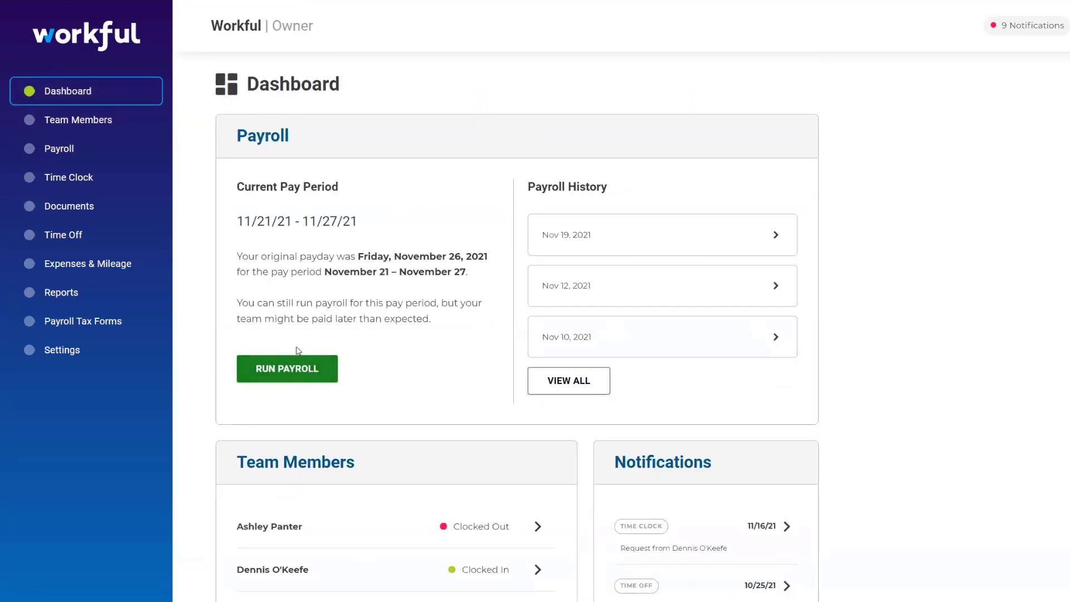
Step: Start the regular payroll for 11/21/21 - 11/27/21 and view the additional earnings options of the first team member
click(295, 366)
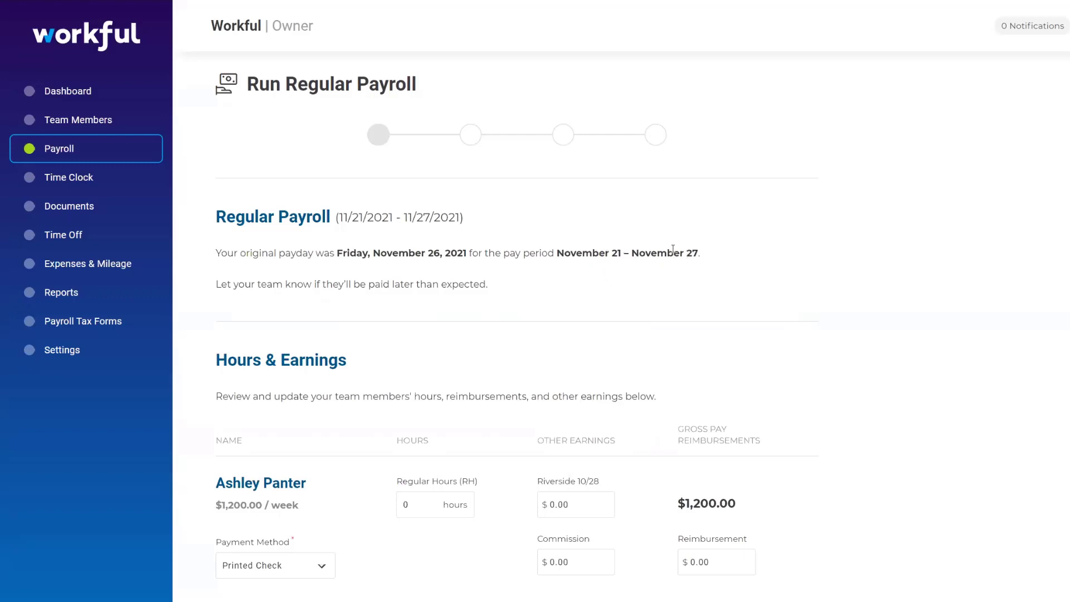
scroll(244, 286, down, 4)
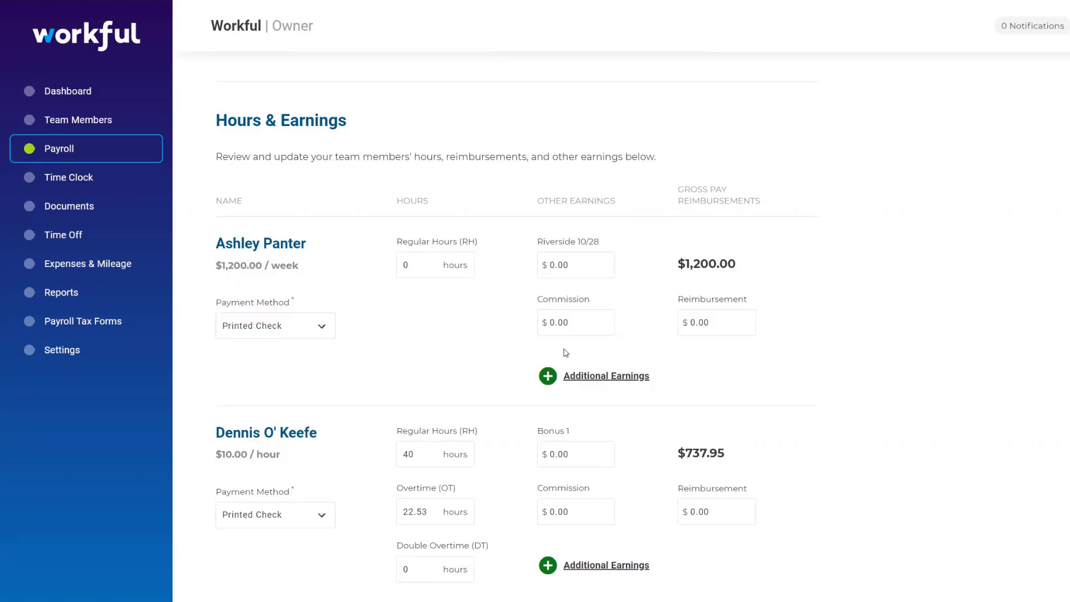
click(615, 381)
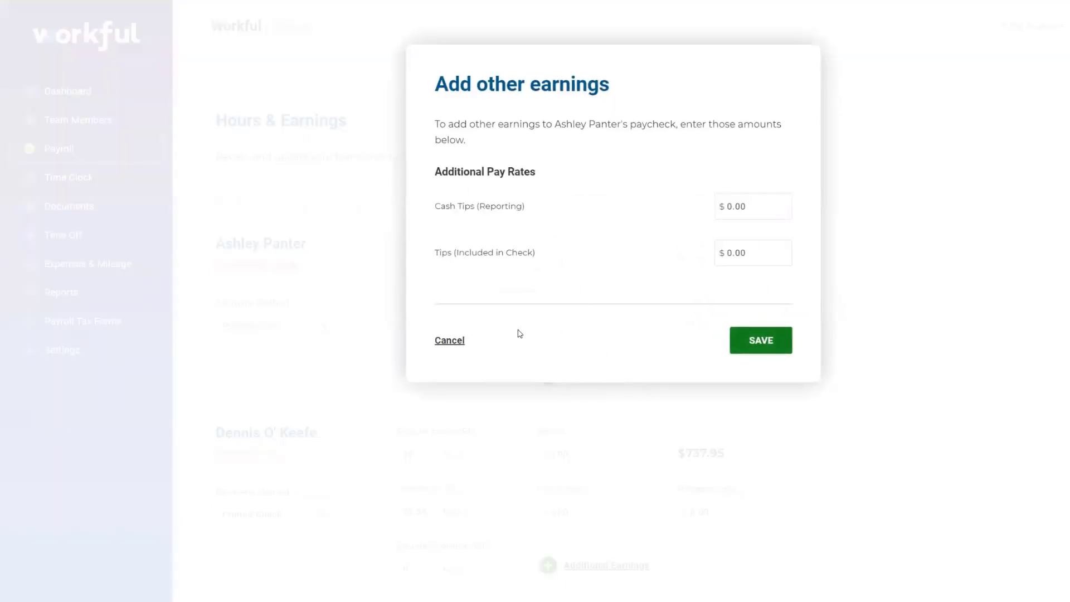
click(457, 342)
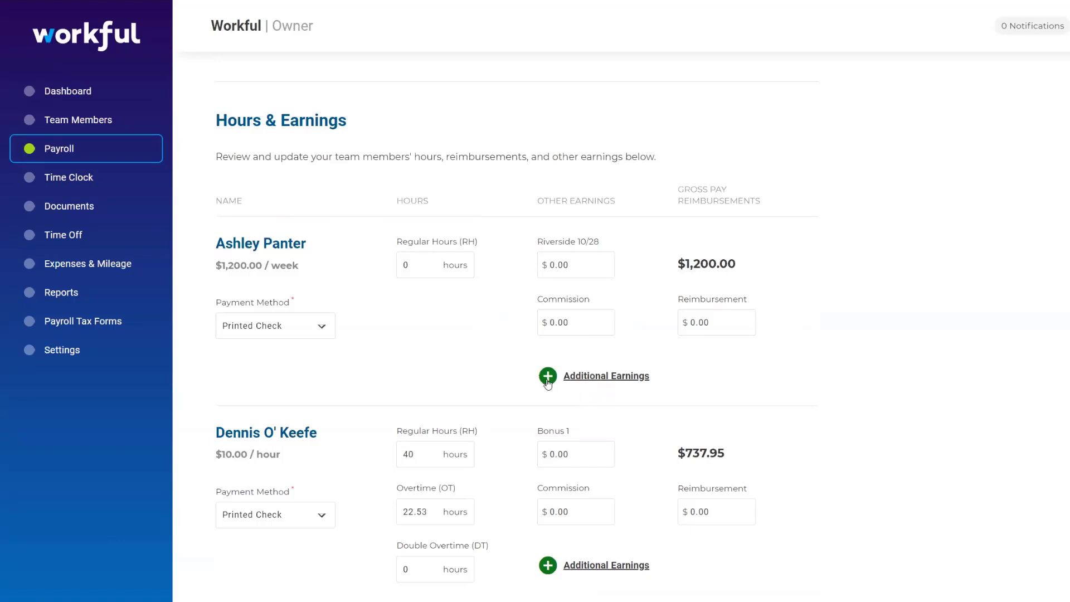
Step: Try out $25 of tips included in the first team member's check, clear the amount and close additional earnings without saving
click(580, 376)
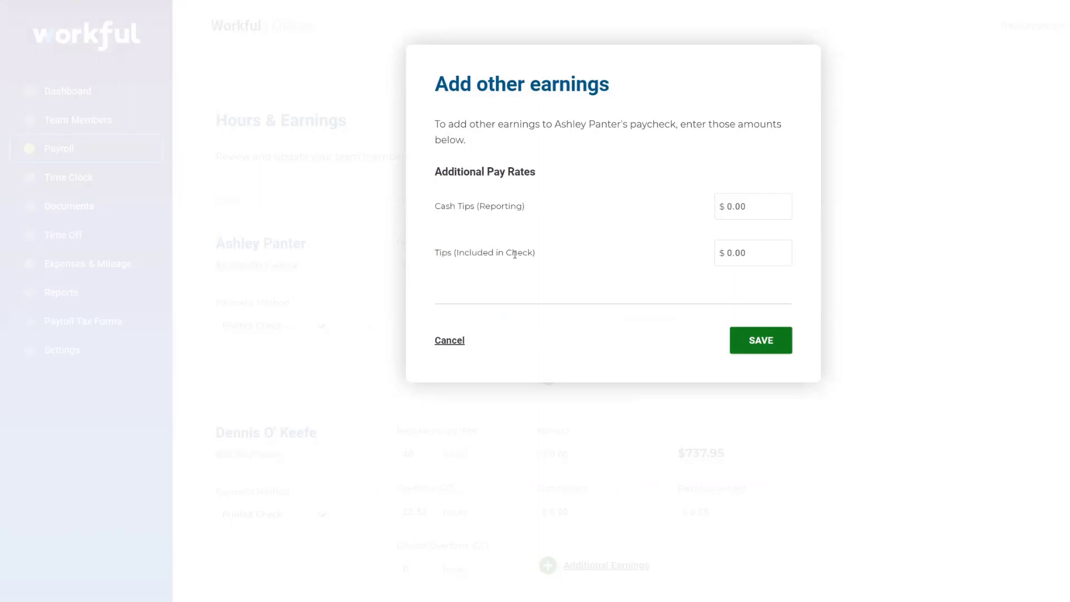
click(749, 256)
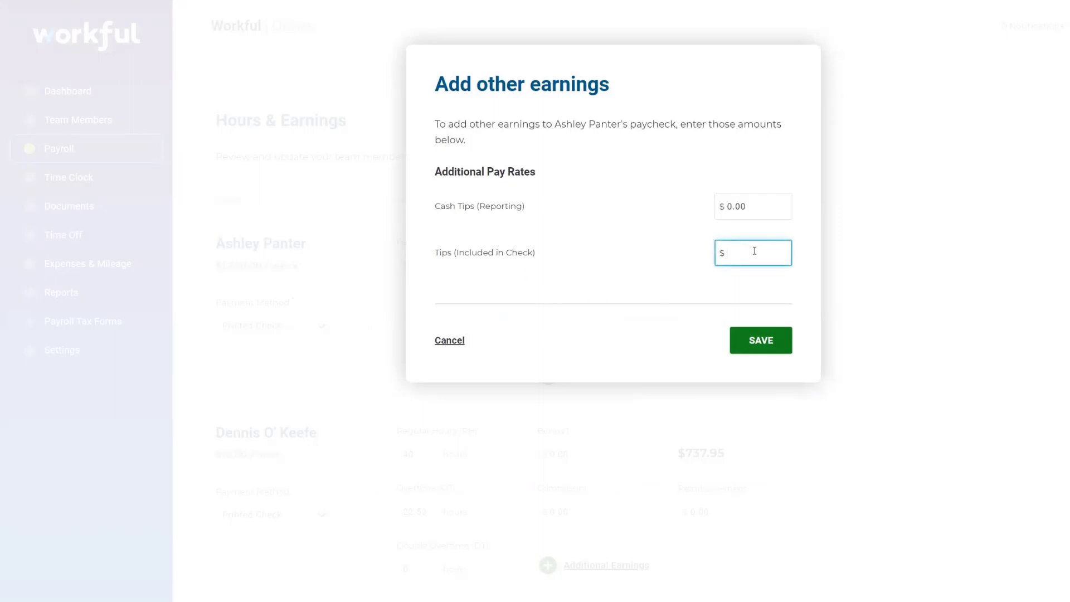
text(25)
key(BackSpace)
key(BackSpace)
click(538, 331)
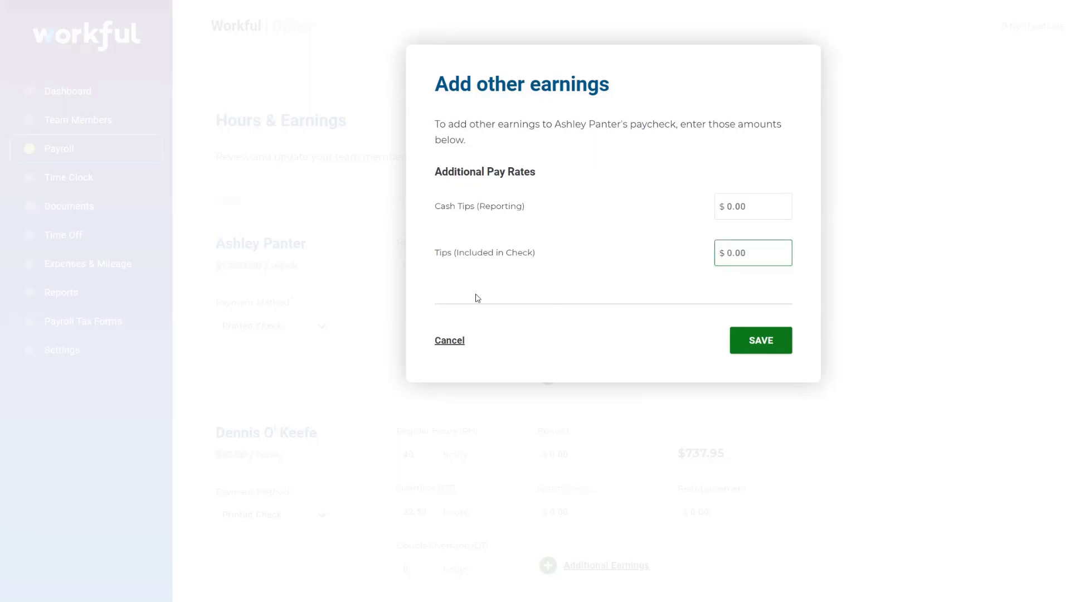
click(460, 344)
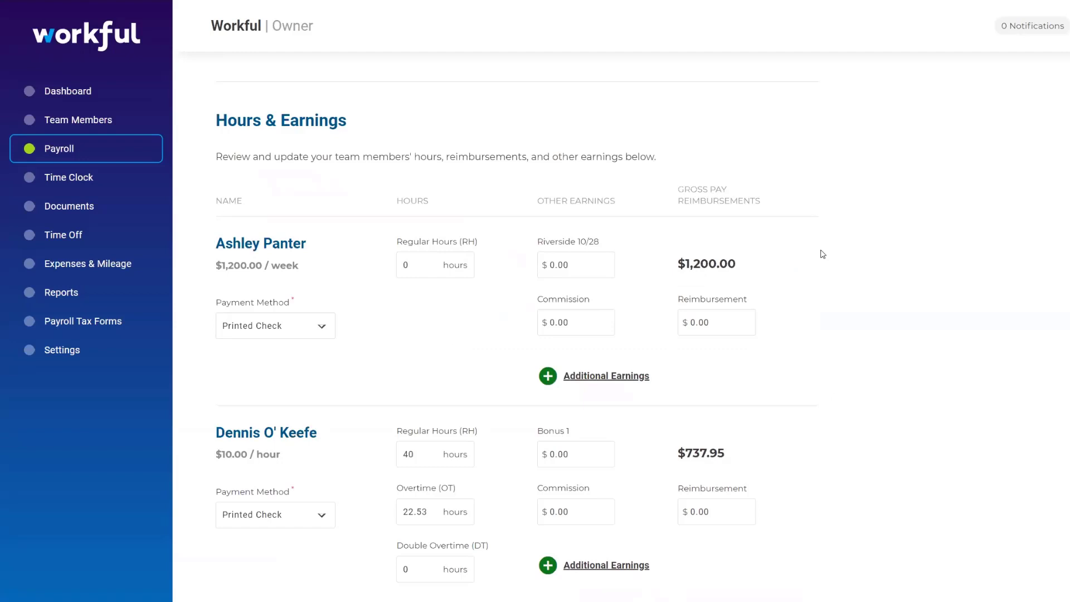
Step: Replace the overtime of the second team member listed with 5 hours
scroll(813, 164, down, 3)
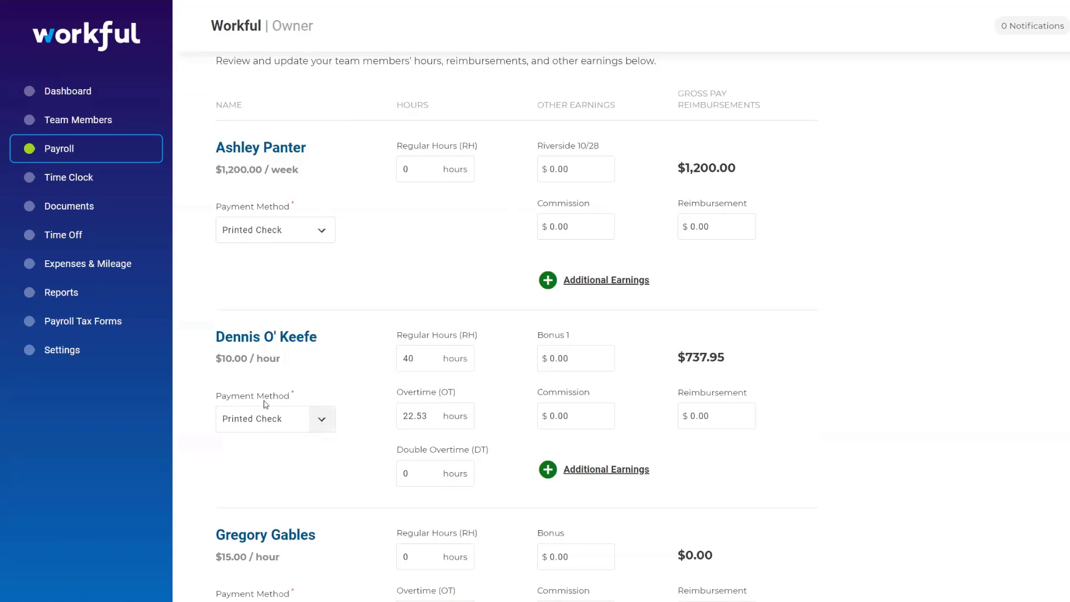
click(428, 418)
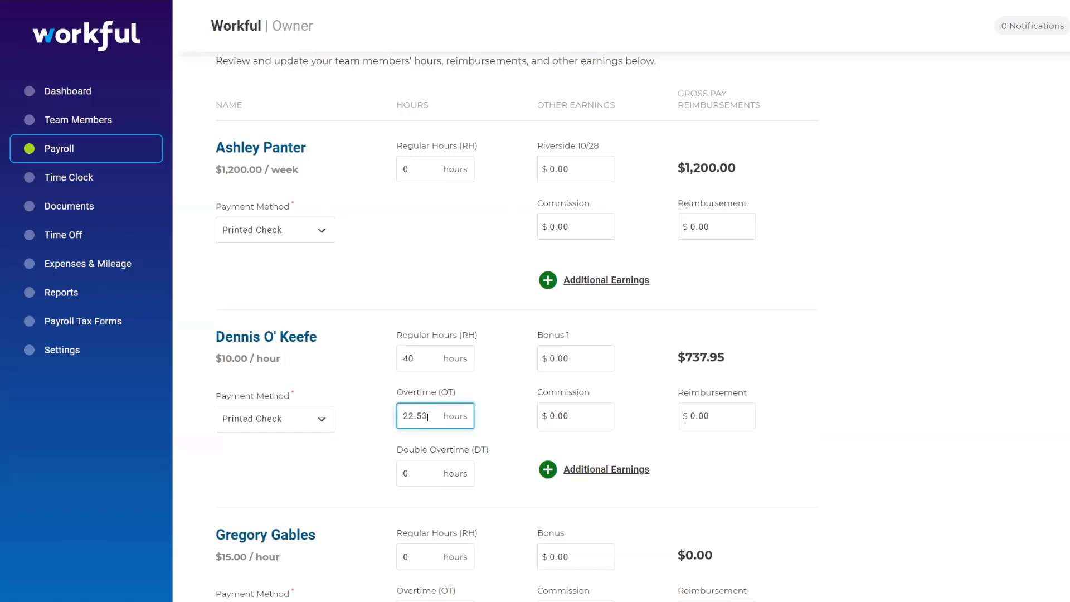
key(BackSpace)
key(BackSpace)
key(BackSpace)
key(BackSpace)
key(BackSpace)
text(0)
click(366, 412)
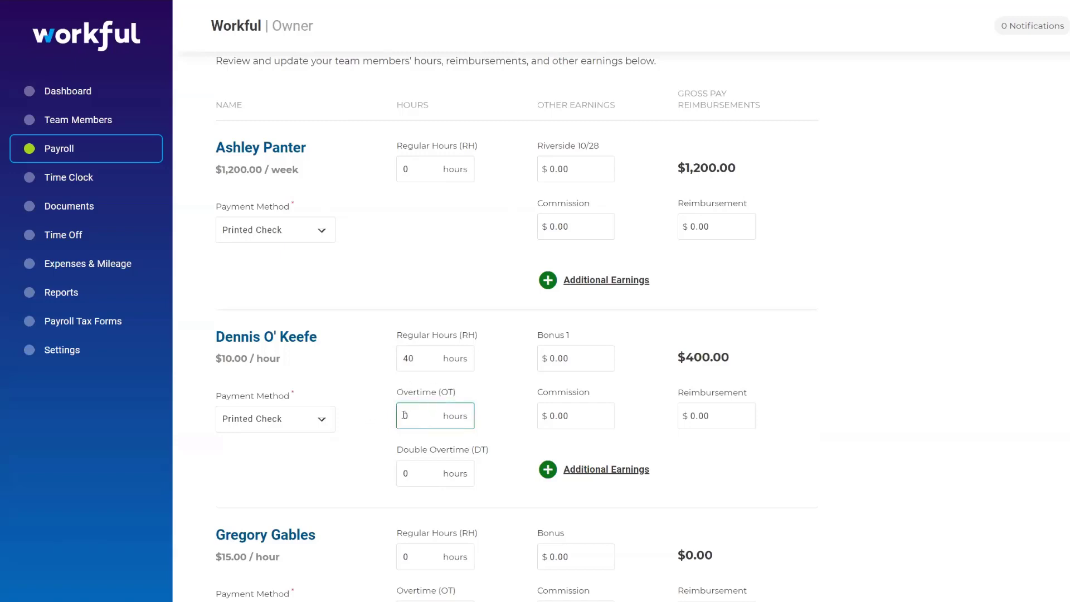
scroll(810, 337, down, 2)
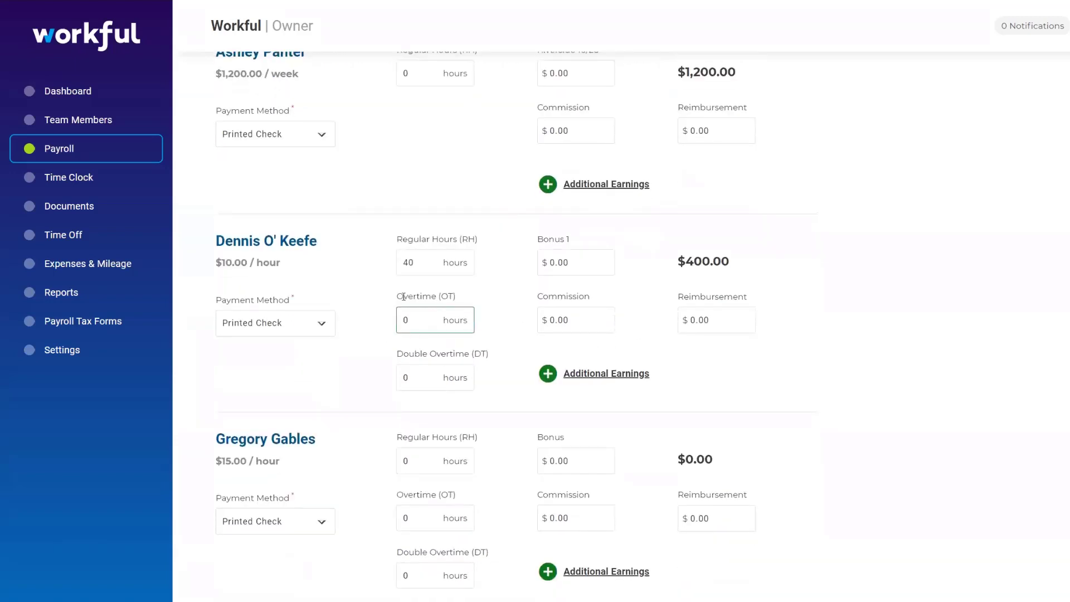
click(409, 326)
text(5)
click(373, 314)
click(581, 265)
click(585, 324)
click(628, 292)
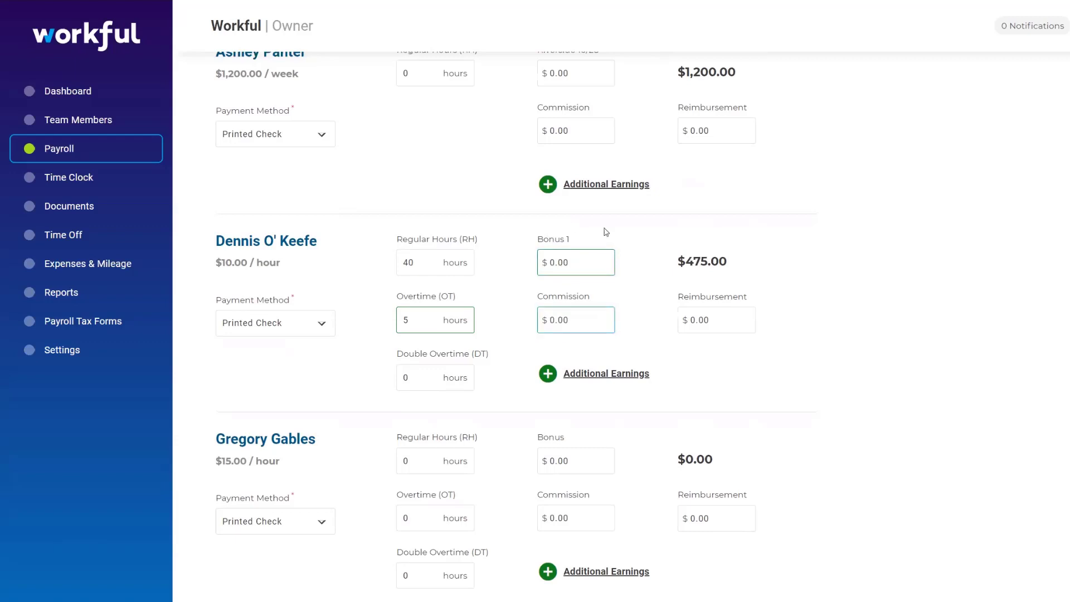
click(735, 323)
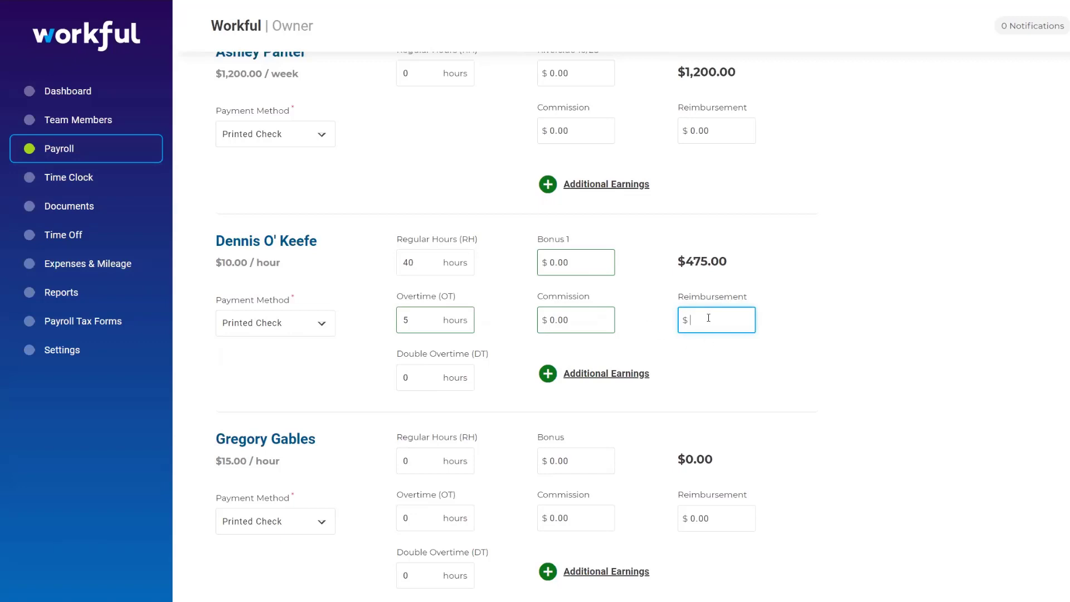
click(317, 385)
Step: Set the regular hours of the third team member to 40 and of the fourth team member to 32
scroll(358, 267, down, 1)
scroll(358, 267, down, 4)
click(412, 172)
text(40)
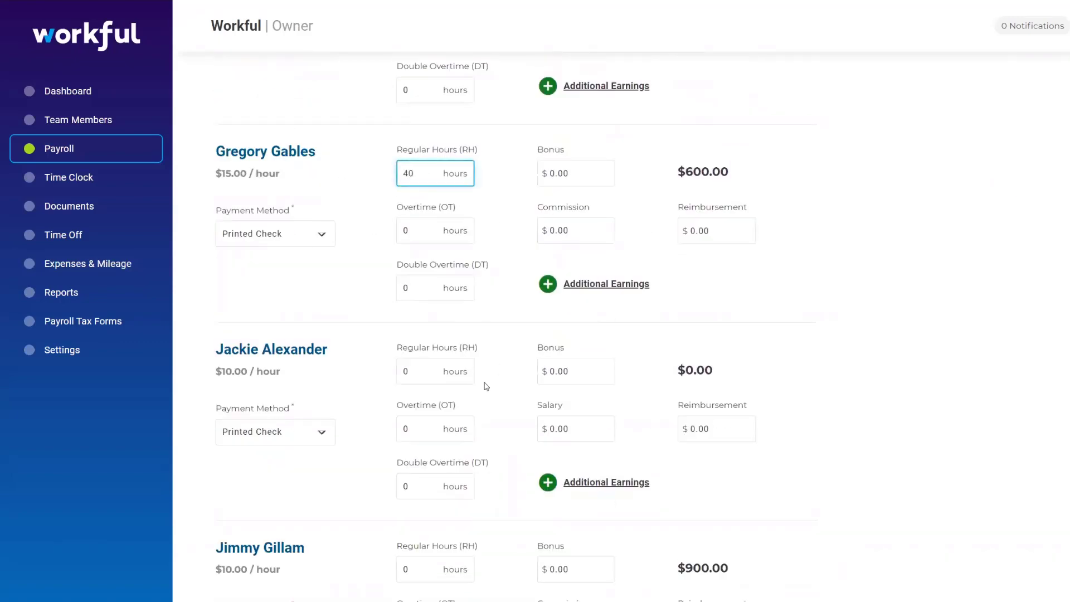
click(409, 369)
text(32)
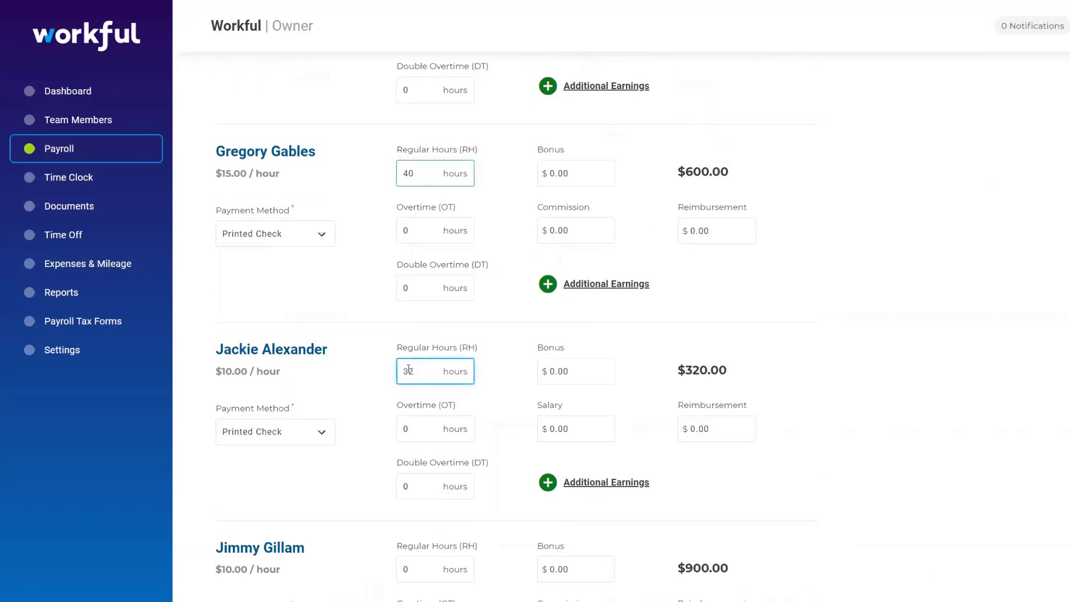
Step: Set the regular hours of the fifth team member to 26 and of the sixth team member to 32
scroll(375, 363, down, 4)
click(430, 330)
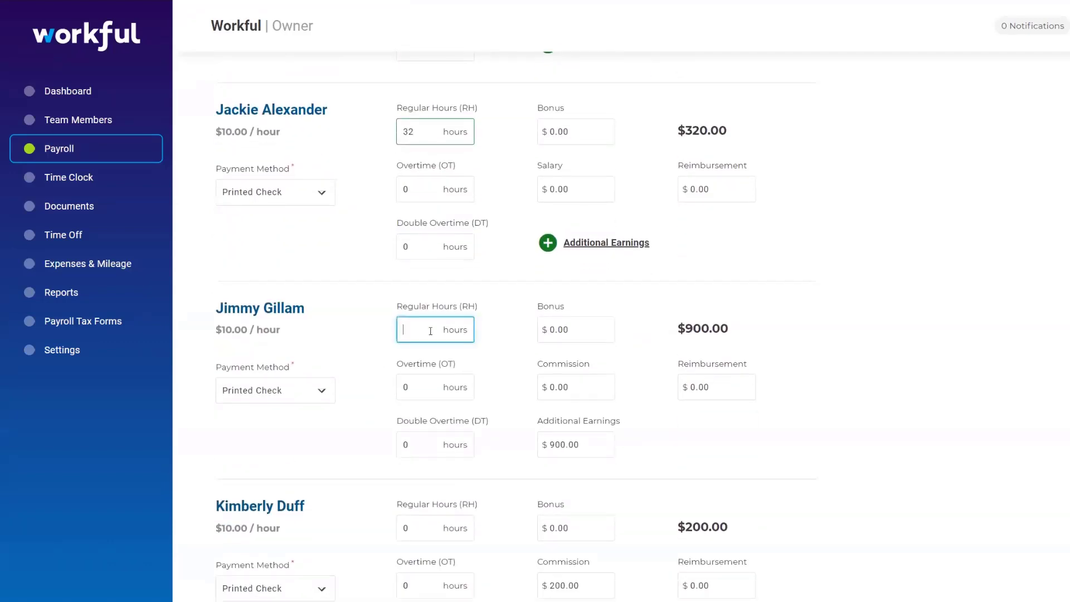
text(26)
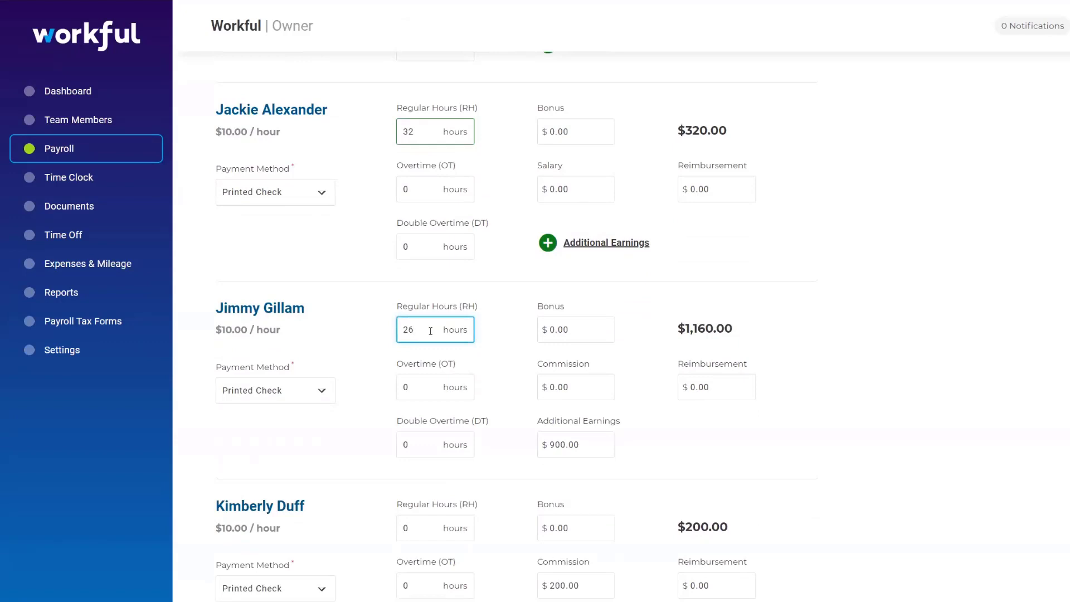
click(284, 339)
scroll(375, 329, down, 4)
click(409, 295)
text(32)
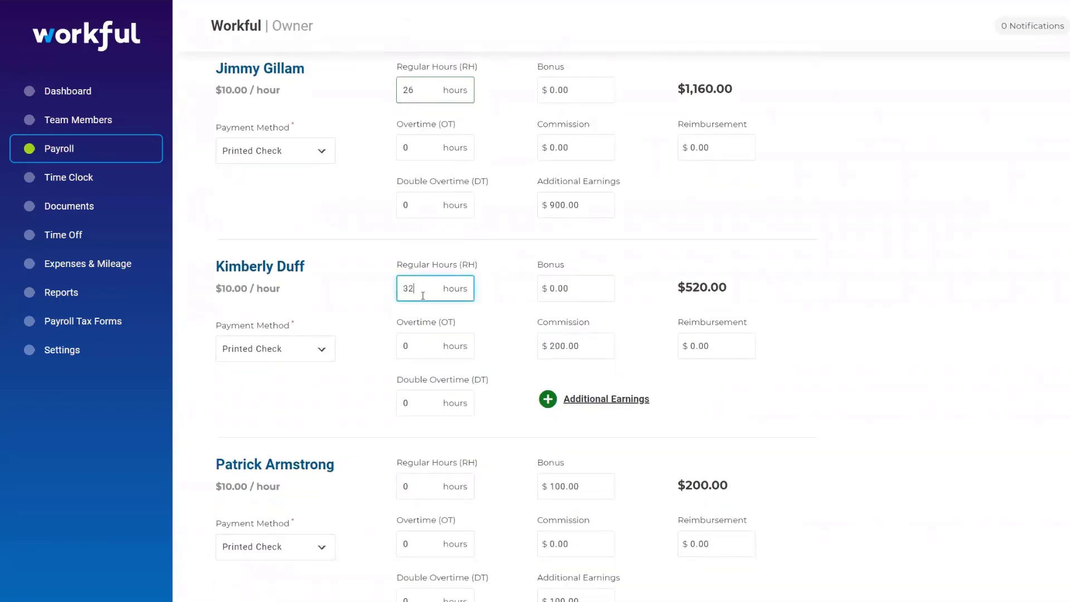
click(351, 257)
Step: Enter 40 regular hours for the seventh team member and 26 for the ninth, the $15.00 / hour one after the salaried member
scroll(359, 219, down, 3)
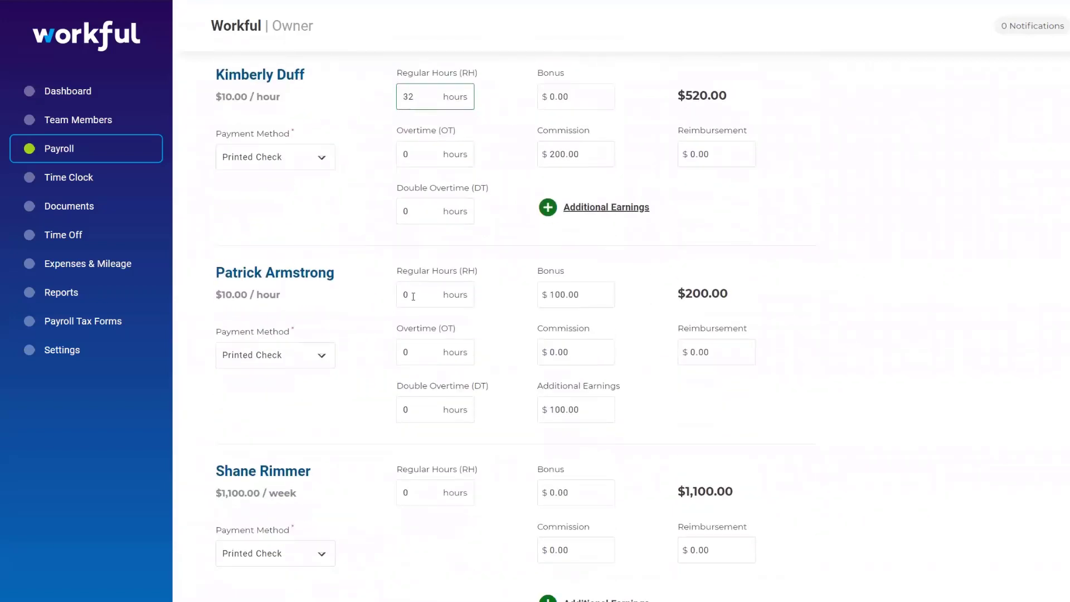
click(421, 300)
text(40)
click(380, 294)
scroll(424, 234, down, 3)
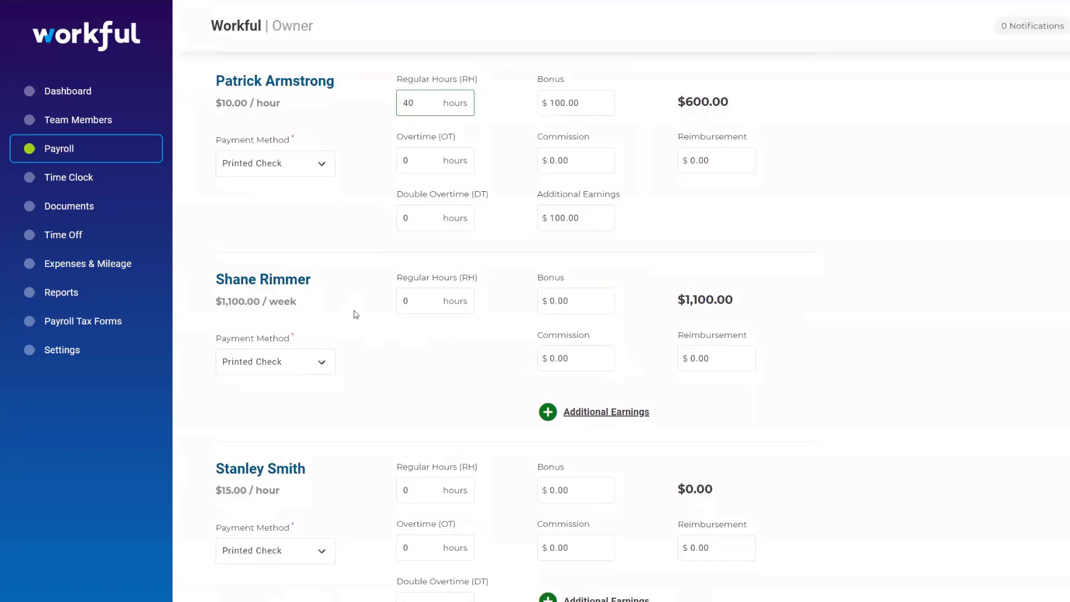
scroll(353, 312, down, 5)
click(416, 204)
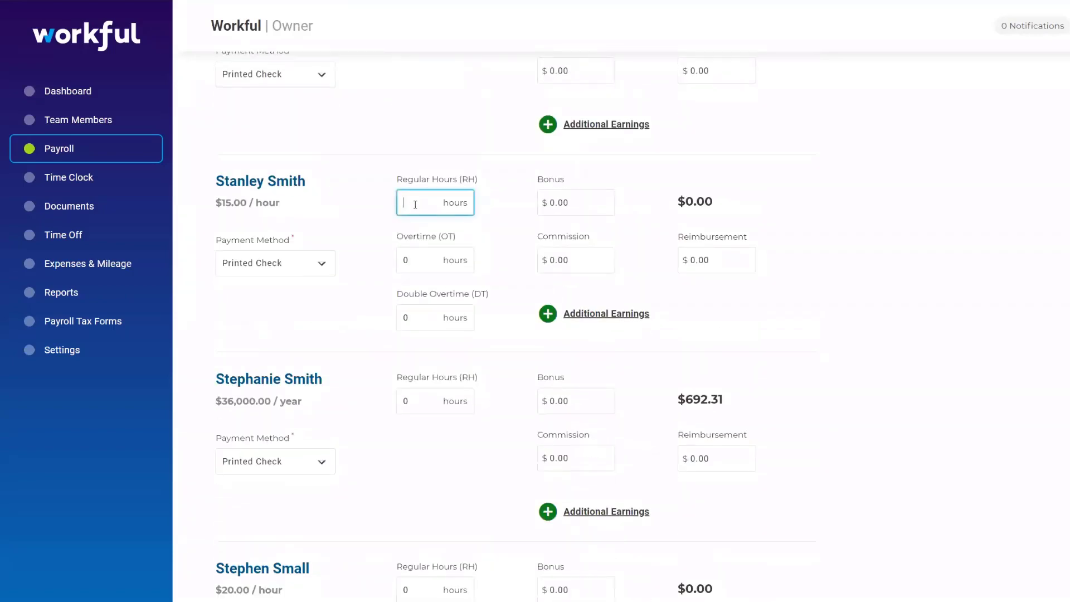
text(26)
click(343, 148)
Step: Enter 20 regular hours for the $20.00 / hour team member and 40 for the last one, and save to continue to time off
scroll(390, 218, down, 3)
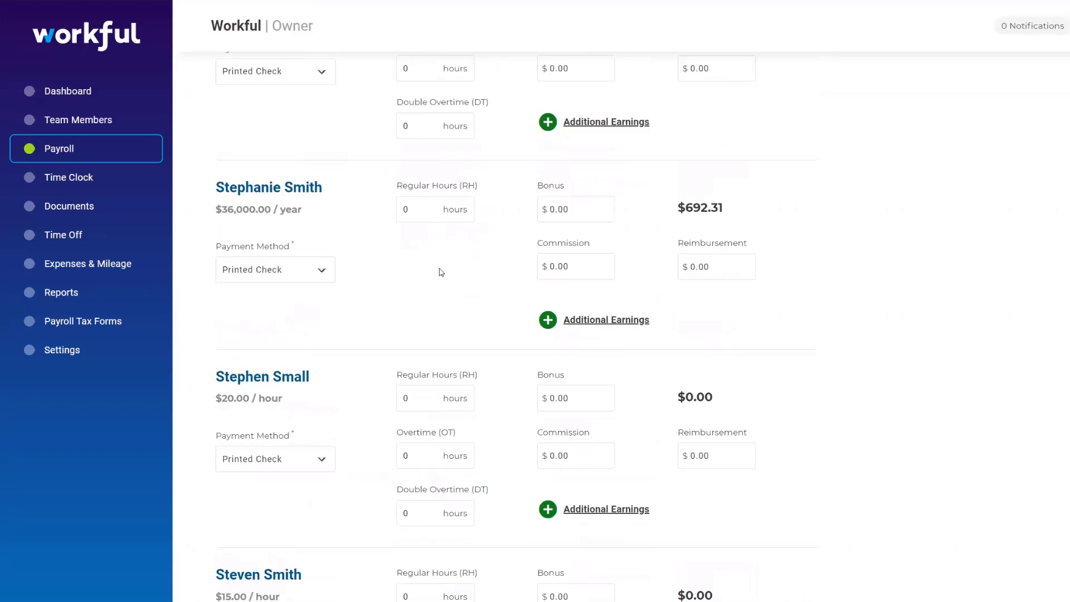
scroll(301, 239, down, 2)
scroll(361, 236, down, 1)
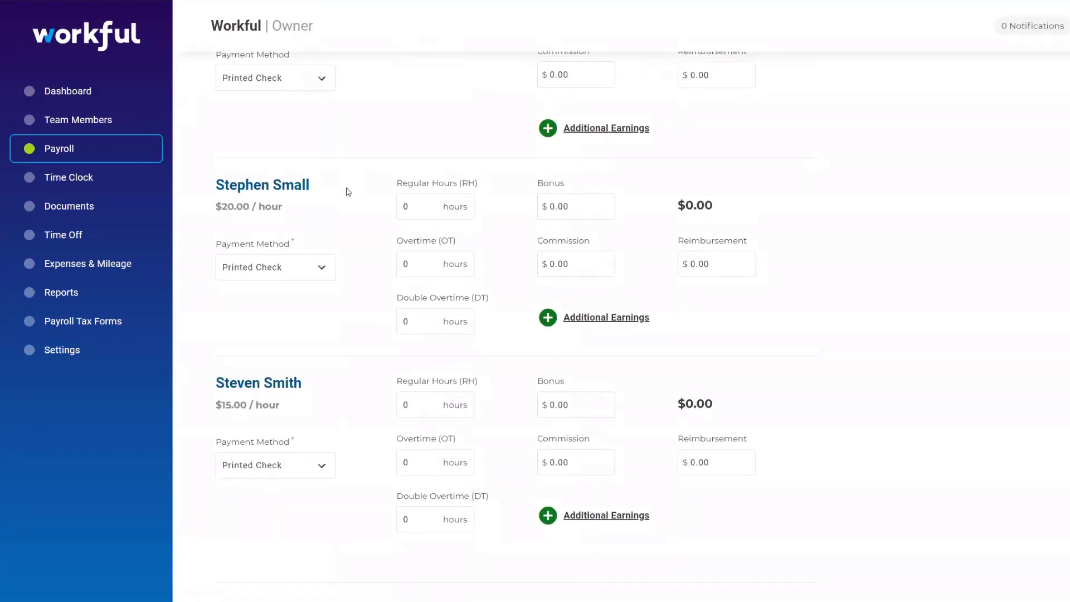
click(419, 205)
text(20)
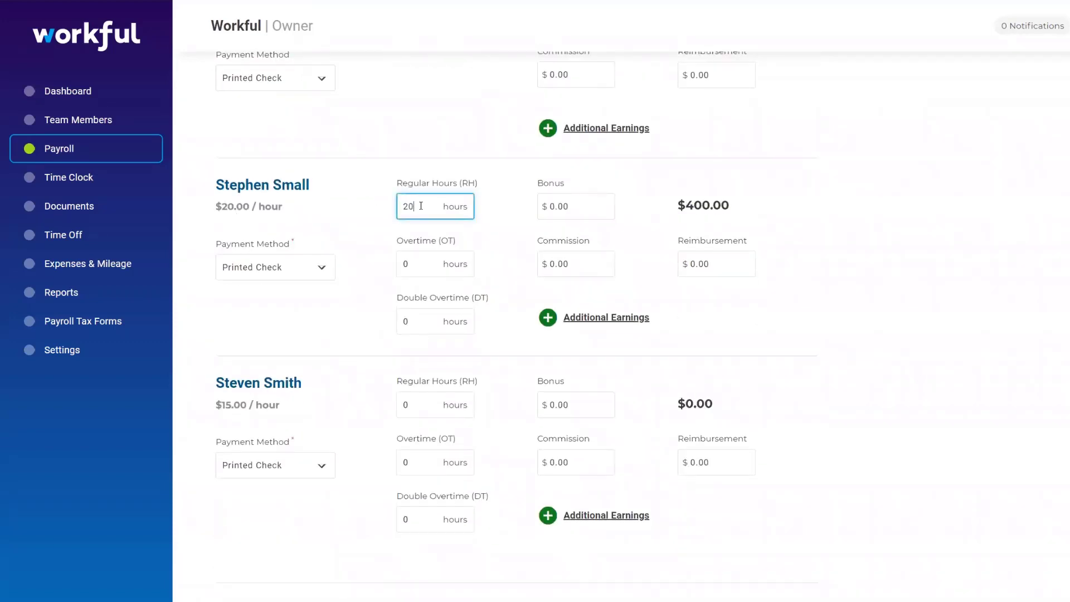
scroll(376, 301, down, 2)
click(429, 278)
text(45)
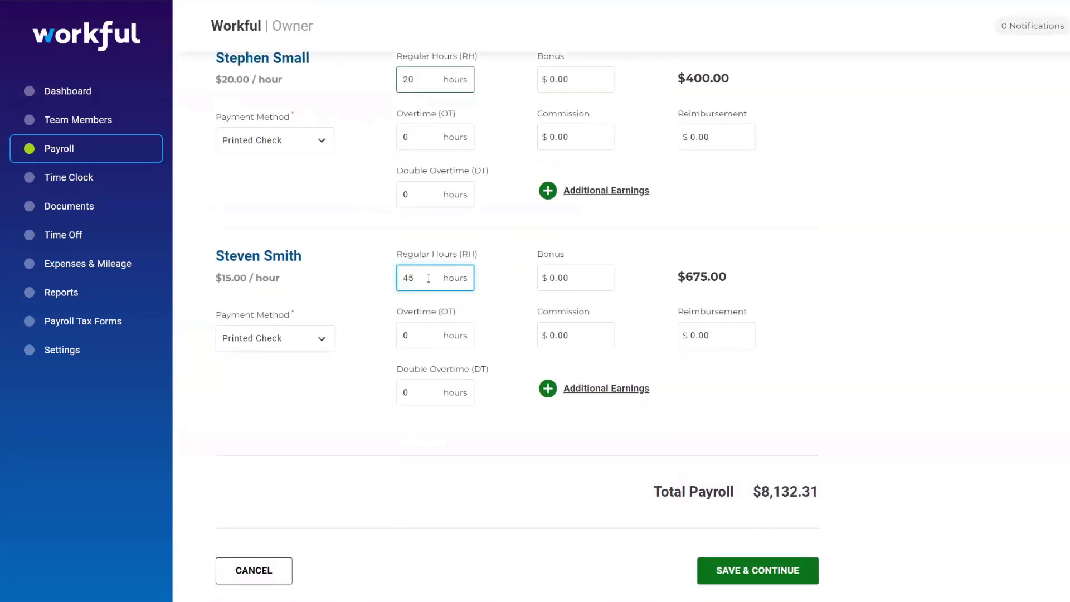
key(BackSpace)
text(0)
click(996, 241)
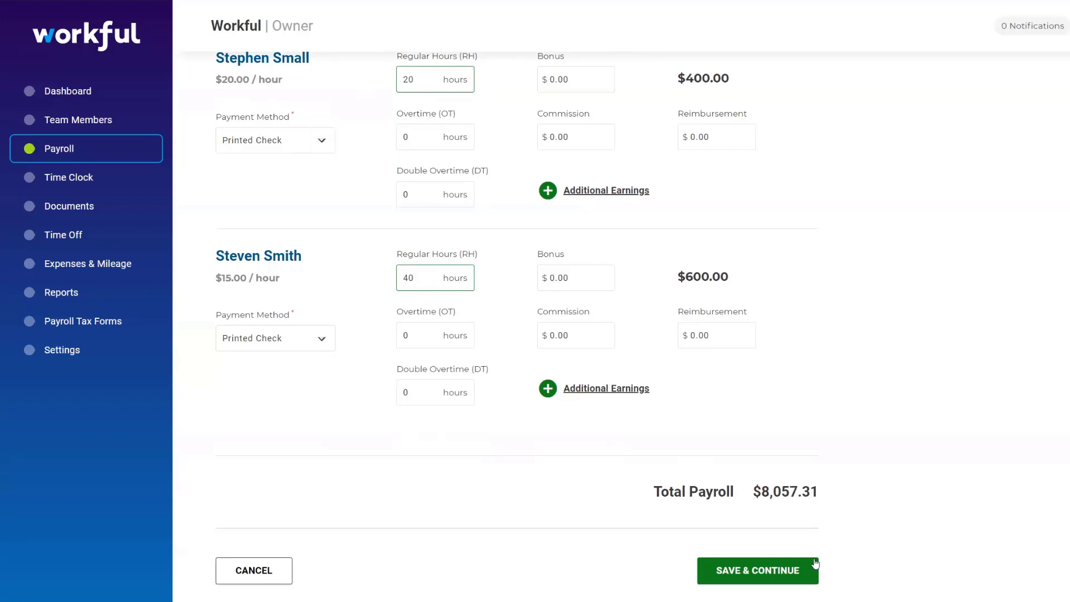
click(774, 570)
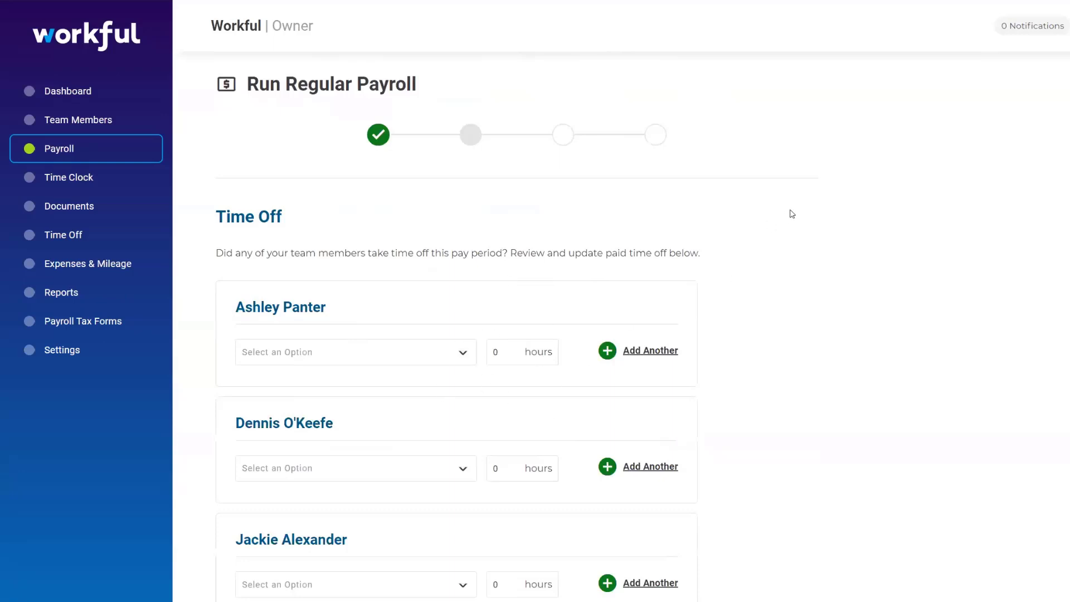
Step: Enter 8 hours of time off for the first team member and try to save and continue
click(493, 353)
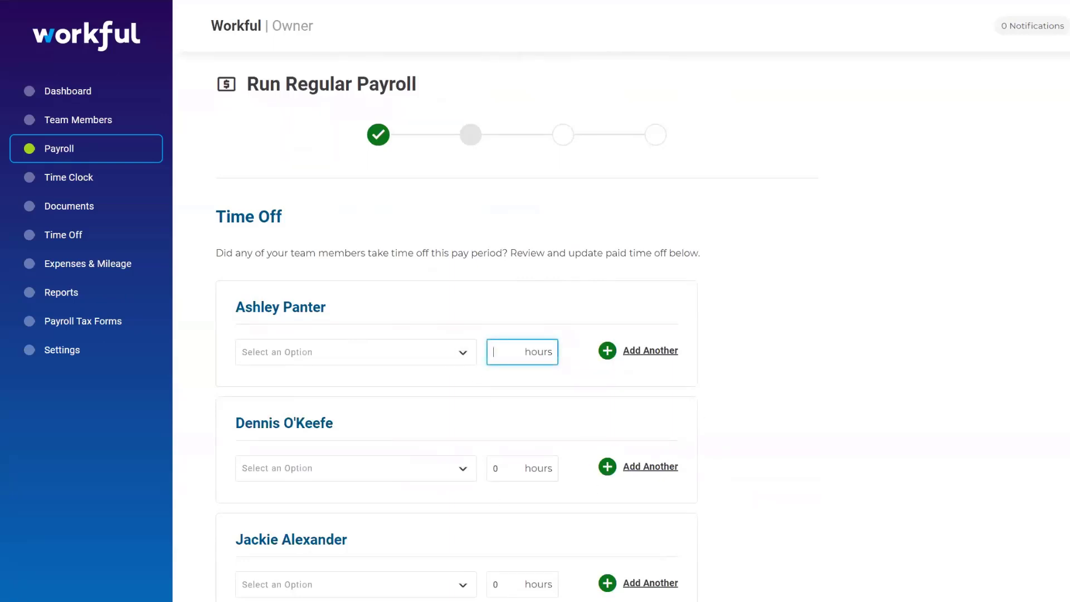
text(8)
scroll(741, 280, down, 4)
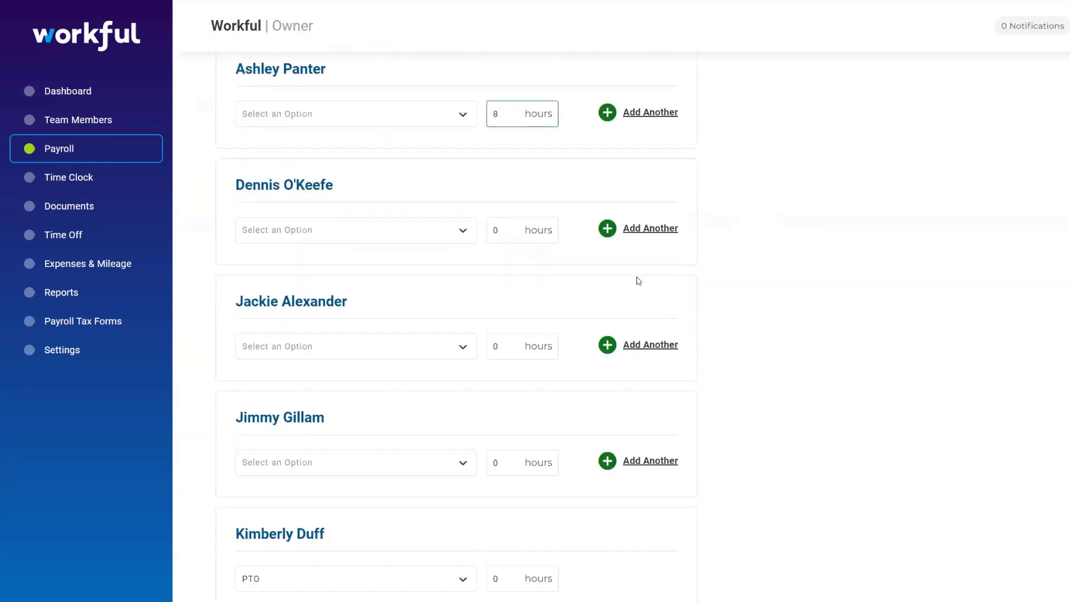
scroll(784, 229, down, 8)
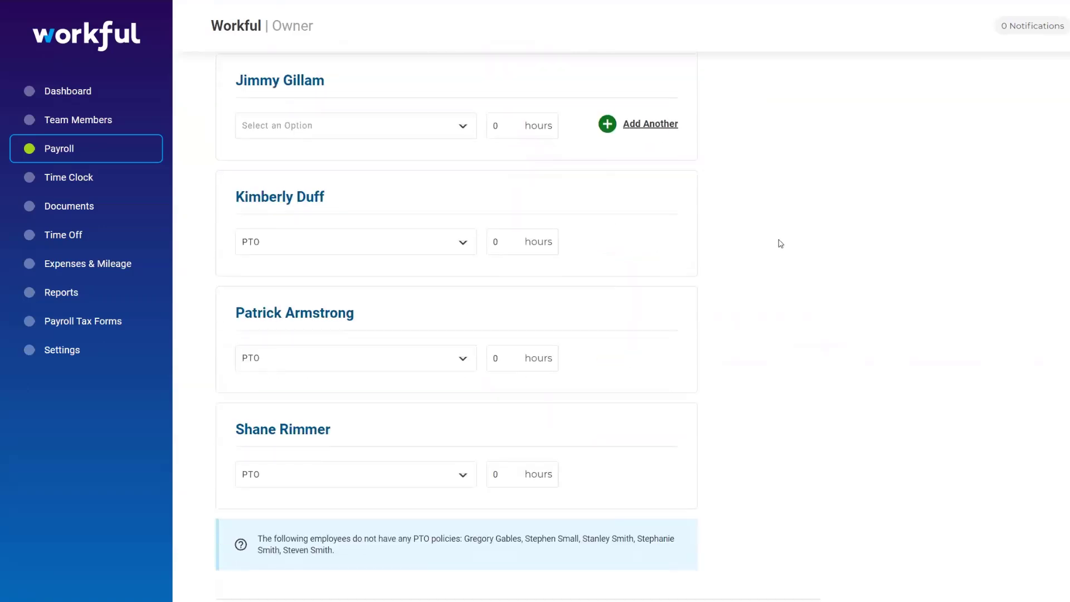
click(736, 546)
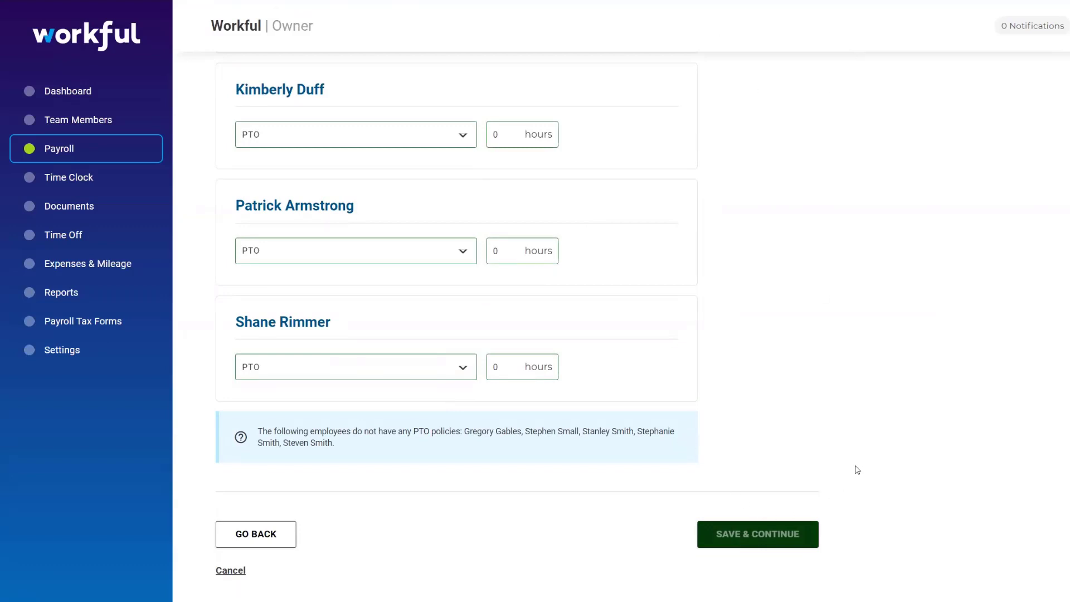
Step: Choose Vacation as the first team member's time-off type and save to continue to the payroll review
scroll(864, 344, up, 5)
scroll(864, 345, up, 6)
click(420, 291)
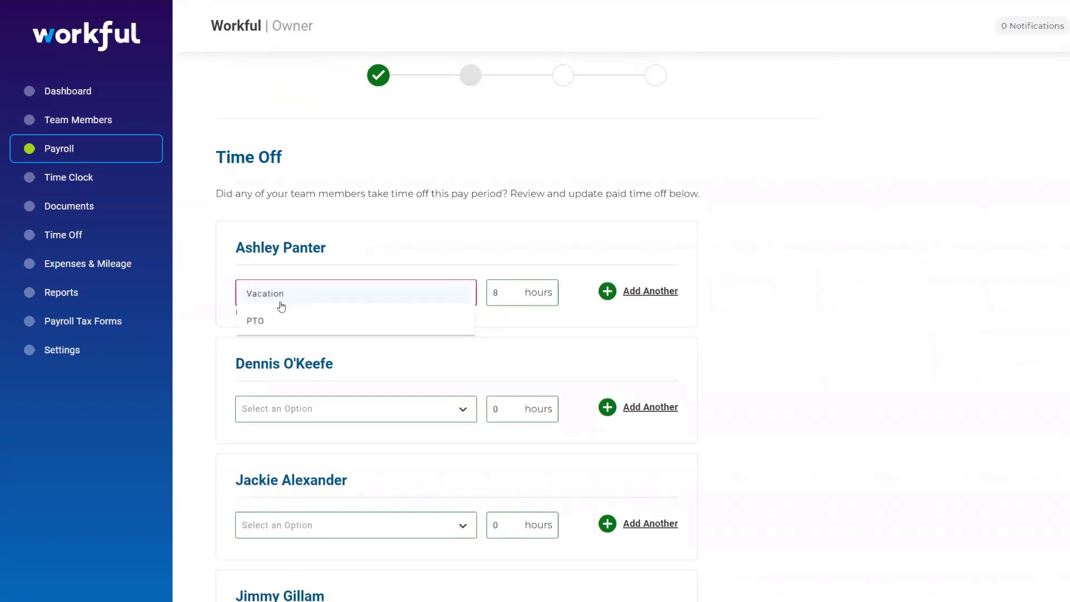
click(287, 294)
scroll(758, 270, down, 7)
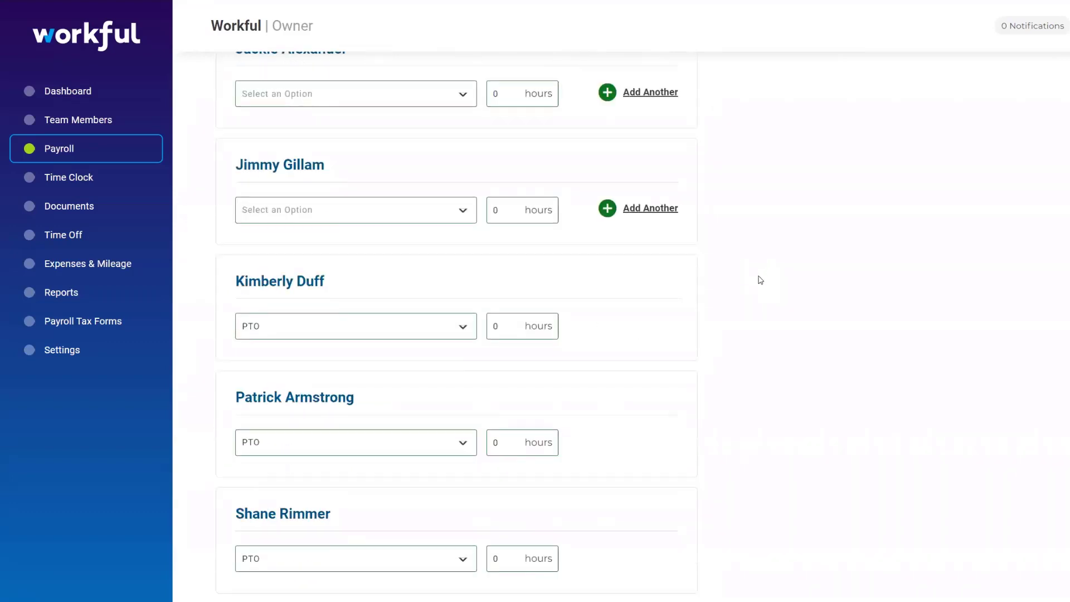
scroll(761, 277, down, 4)
click(765, 536)
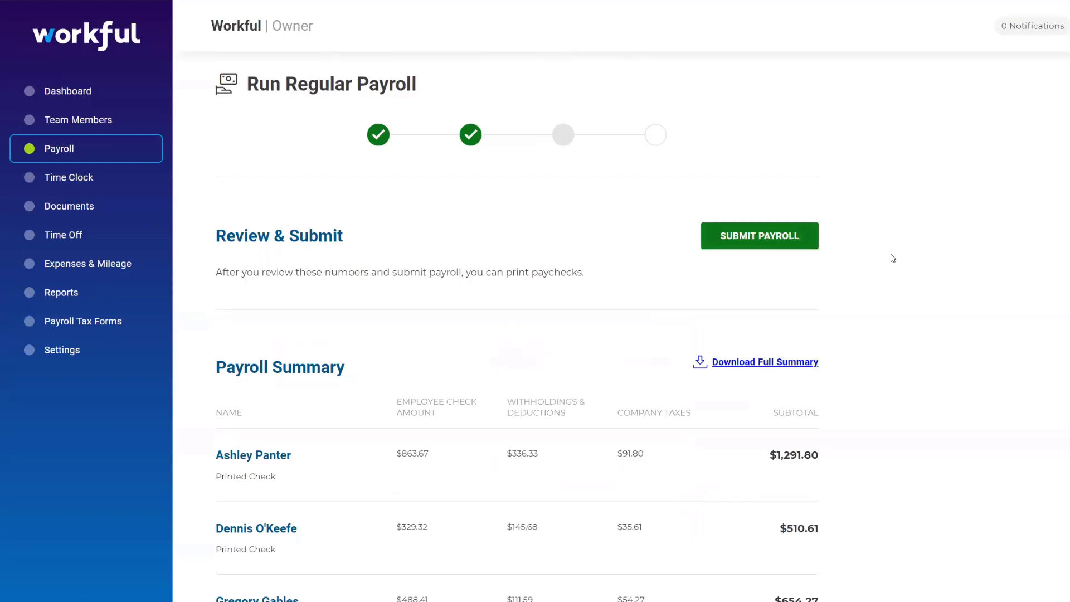
Step: Open the full payroll summary PDF and examine its net pay, federal and state taxes, and the individual team members' breakdown
scroll(894, 258, down, 3)
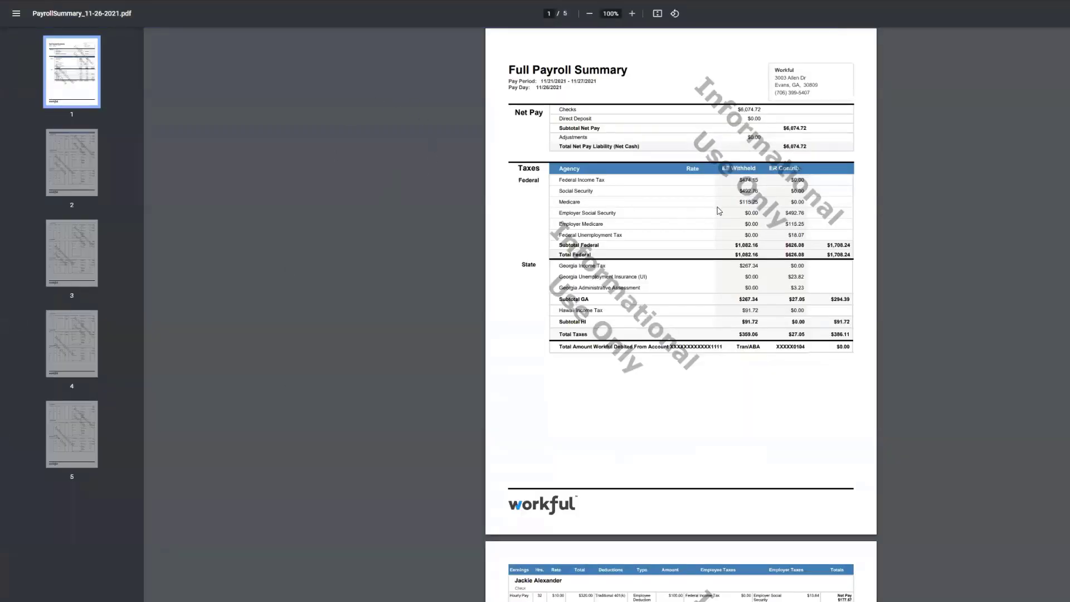
scroll(704, 215, up, 3)
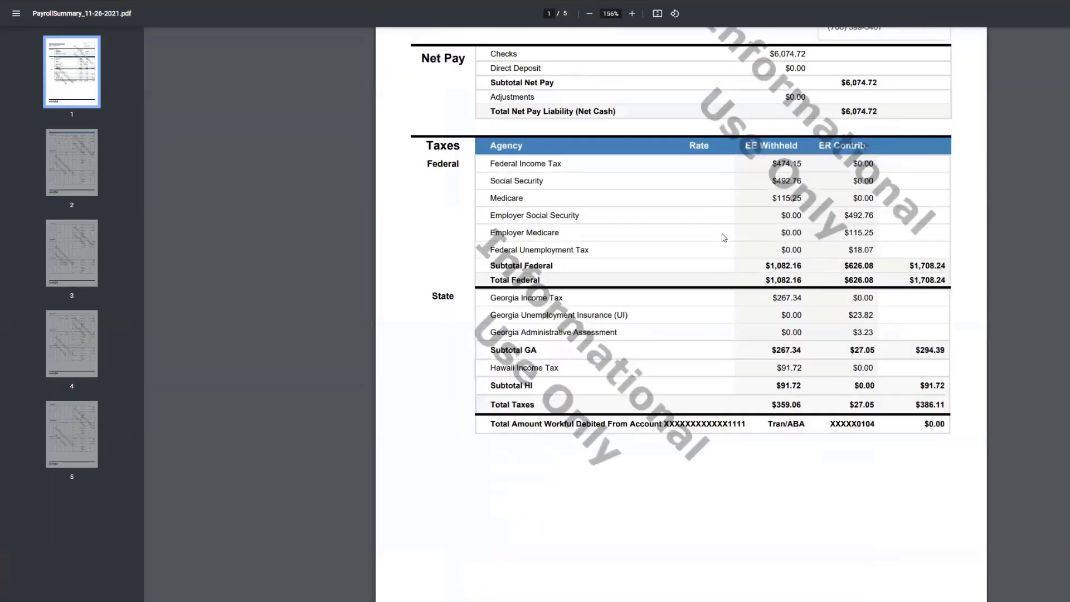
scroll(753, 257, up, 2)
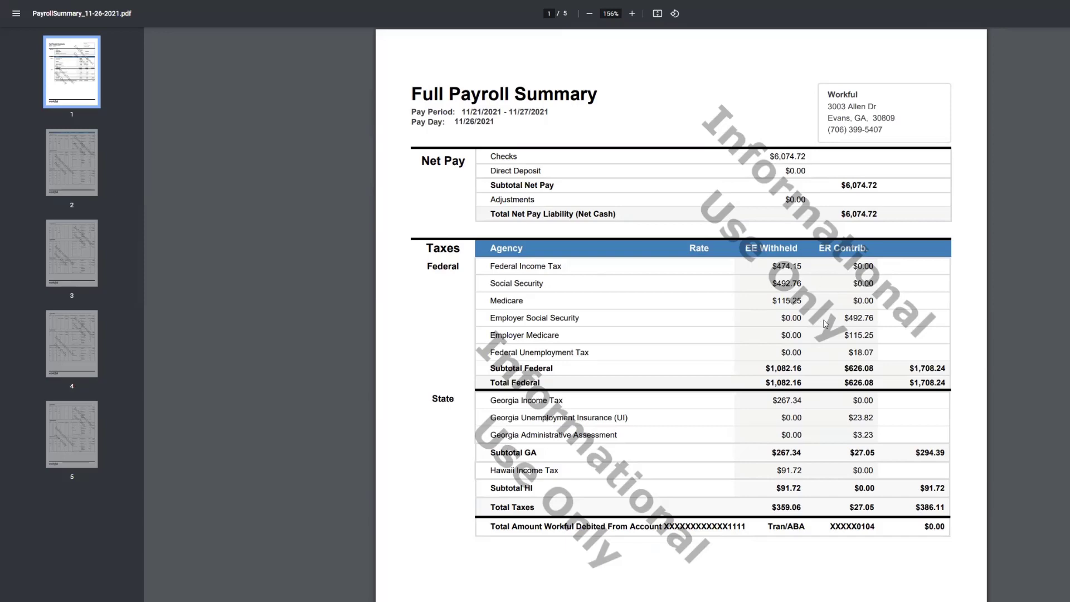
scroll(827, 317, down, 9)
scroll(827, 317, down, 2)
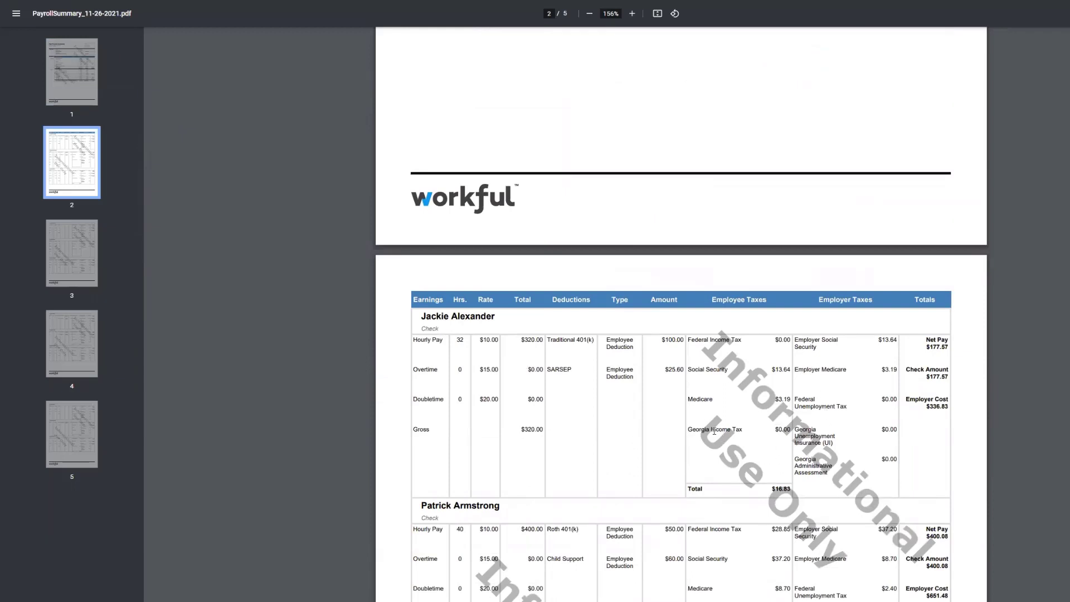
scroll(714, 431, up, 10)
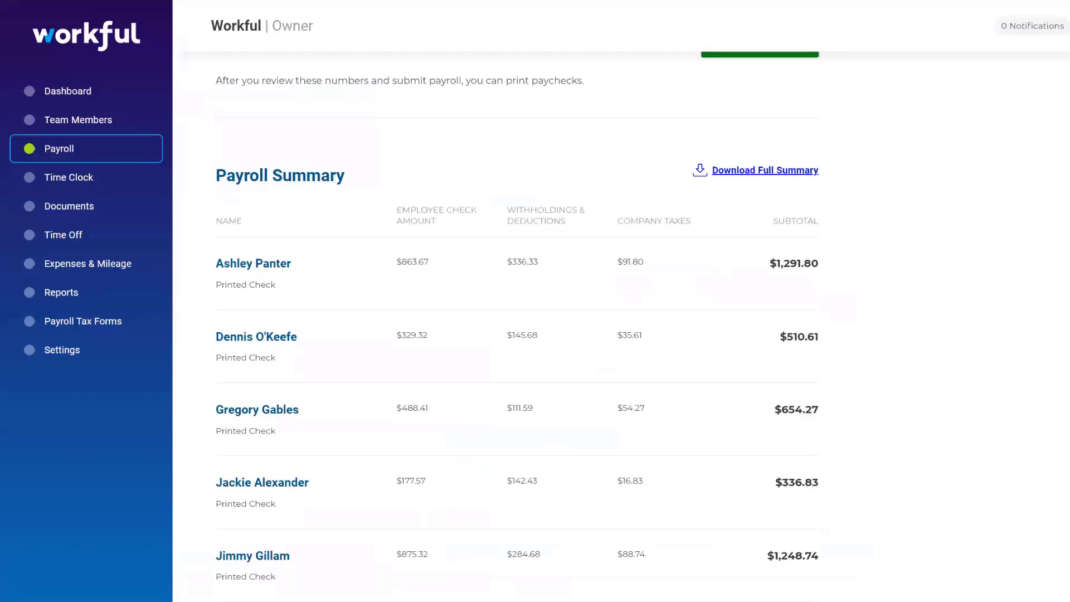
Step: Review the payroll summary for every team member through to the total and submit the payroll
scroll(635, 303, down, 8)
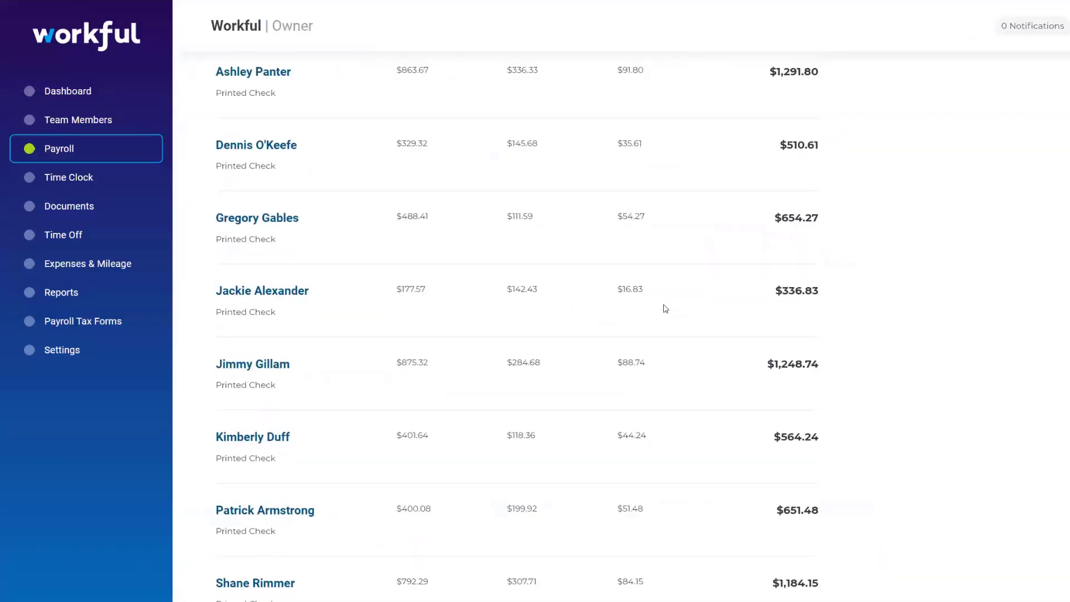
scroll(740, 499, down, 4)
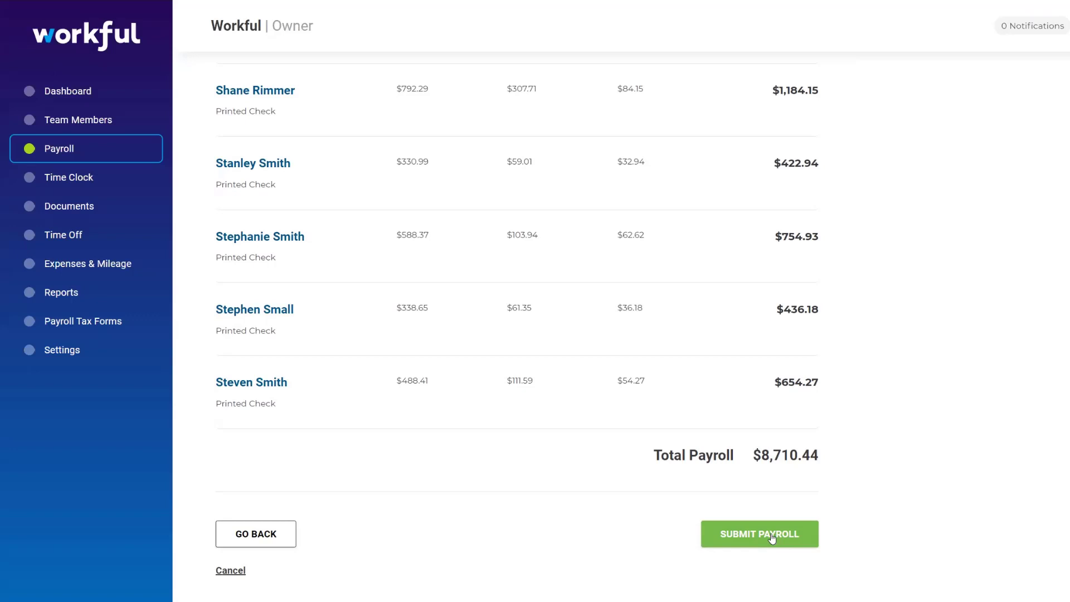
click(772, 536)
mouse_move(223, 330)
mouse_down()
mouse_move(294, 332)
mouse_move(224, 328)
mouse_up()
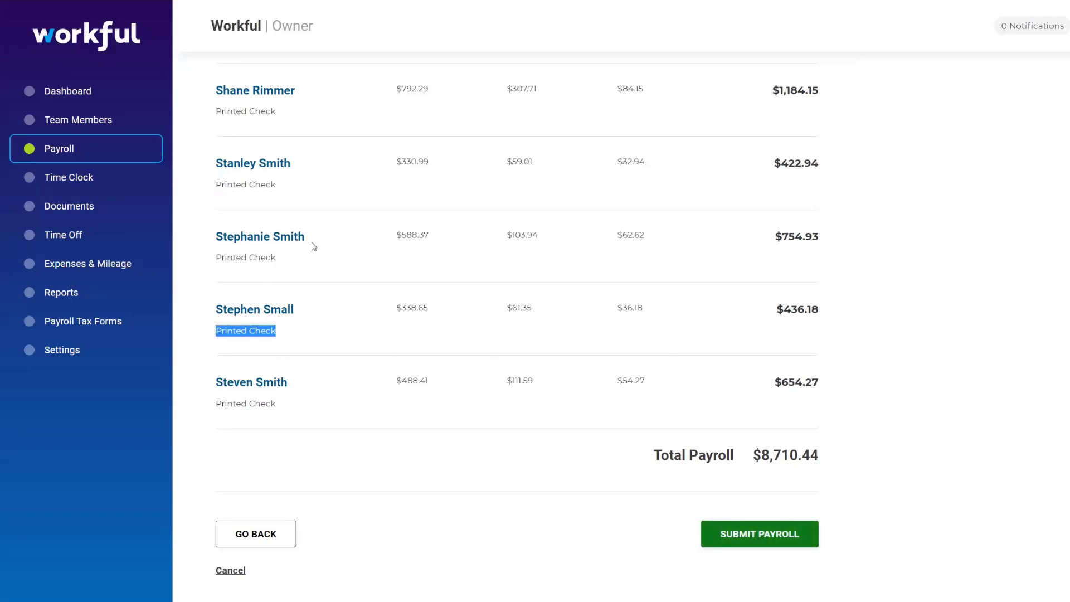
click(344, 346)
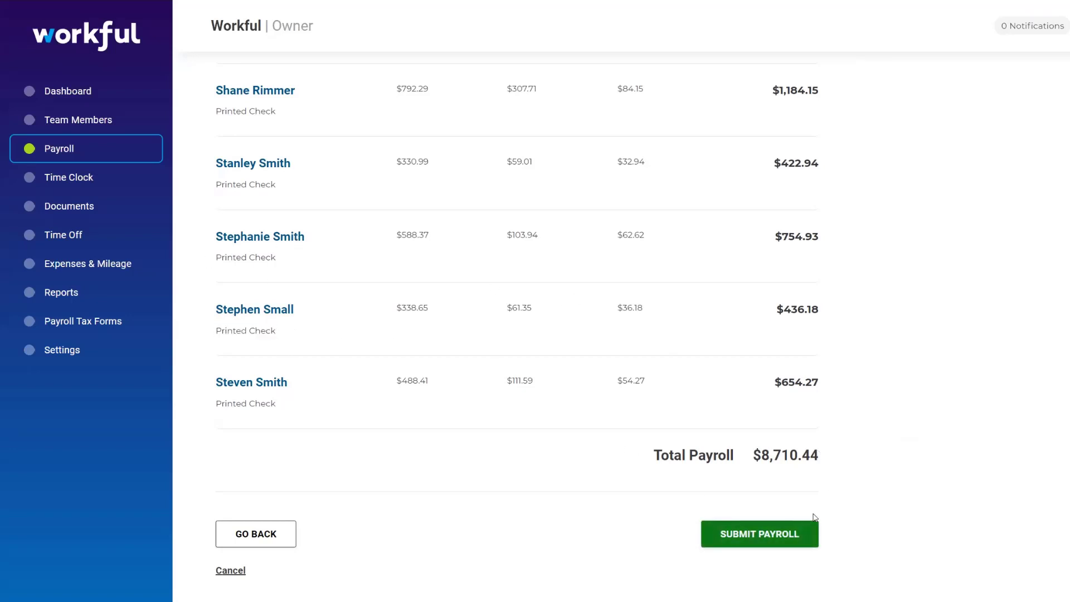
click(775, 531)
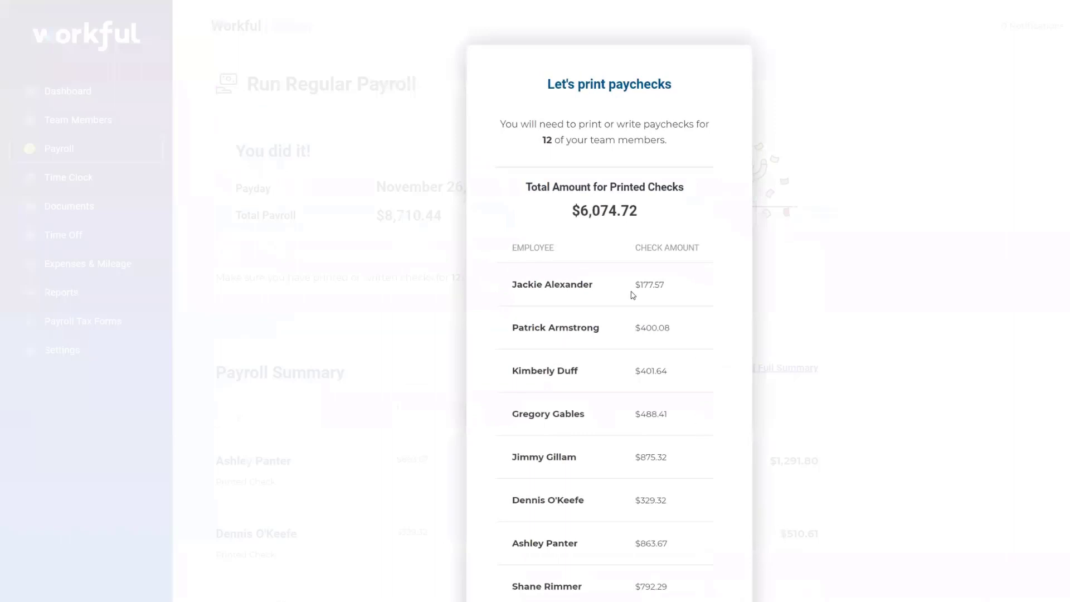
Step: Download the paychecks for the printed-check team members, look through the check pages, and close the paycheck printing dialog
scroll(635, 293, down, 5)
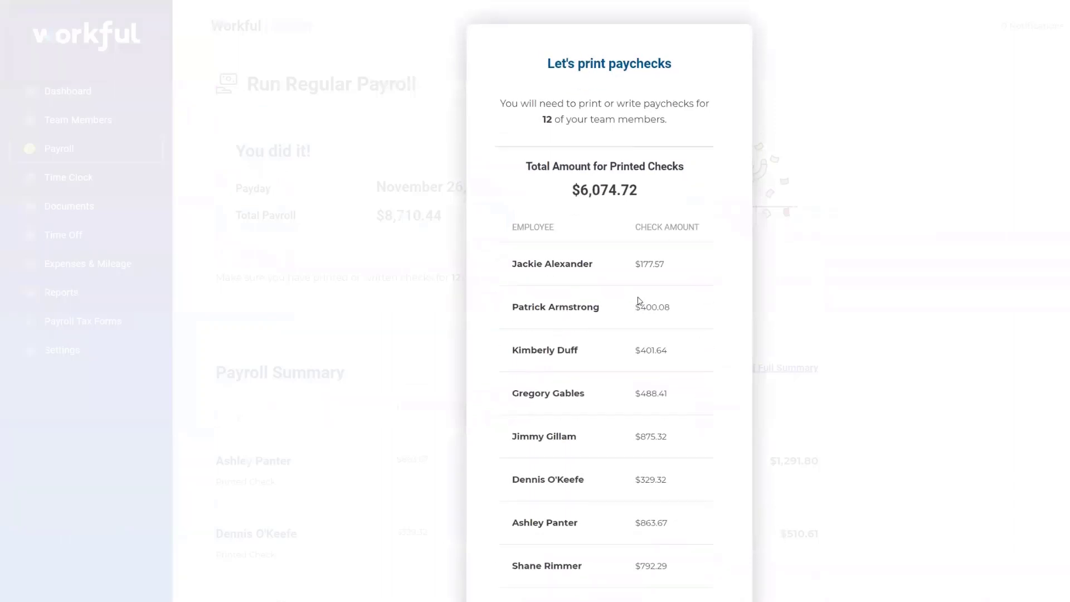
click(656, 595)
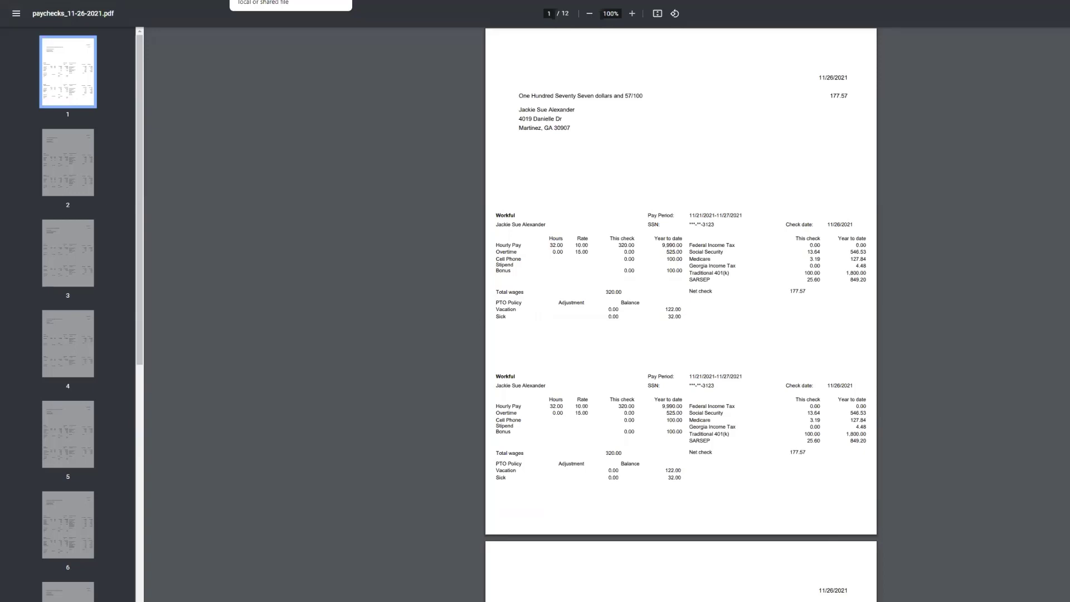
click(70, 155)
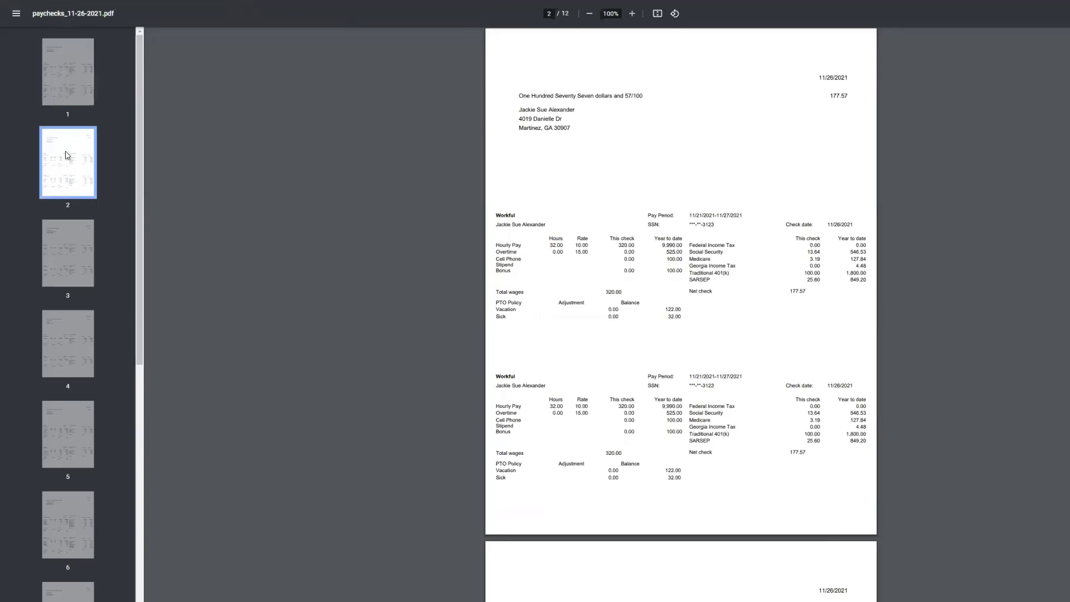
click(63, 258)
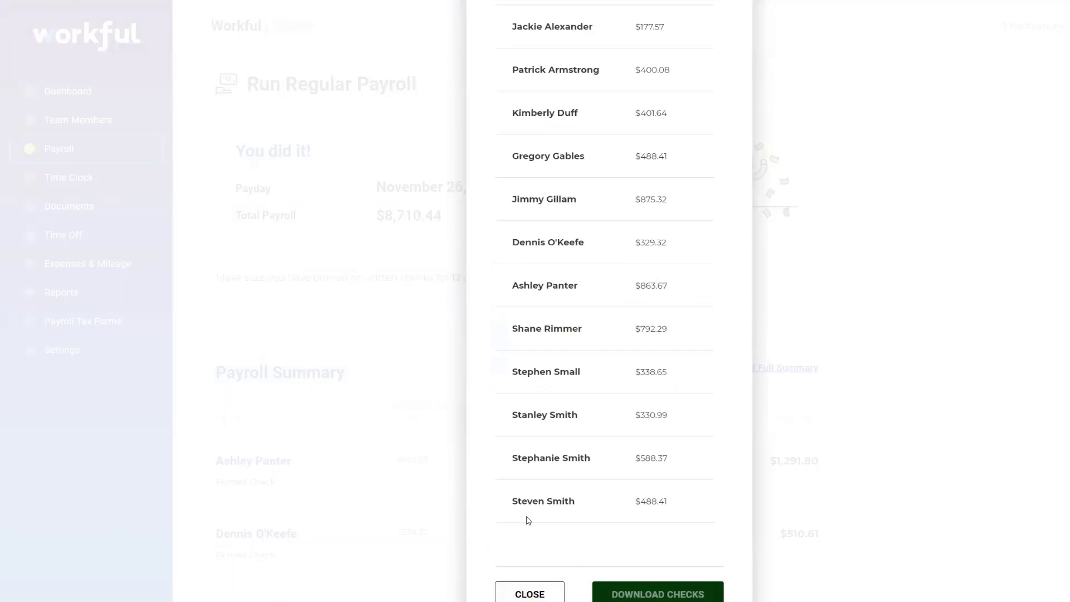
click(534, 593)
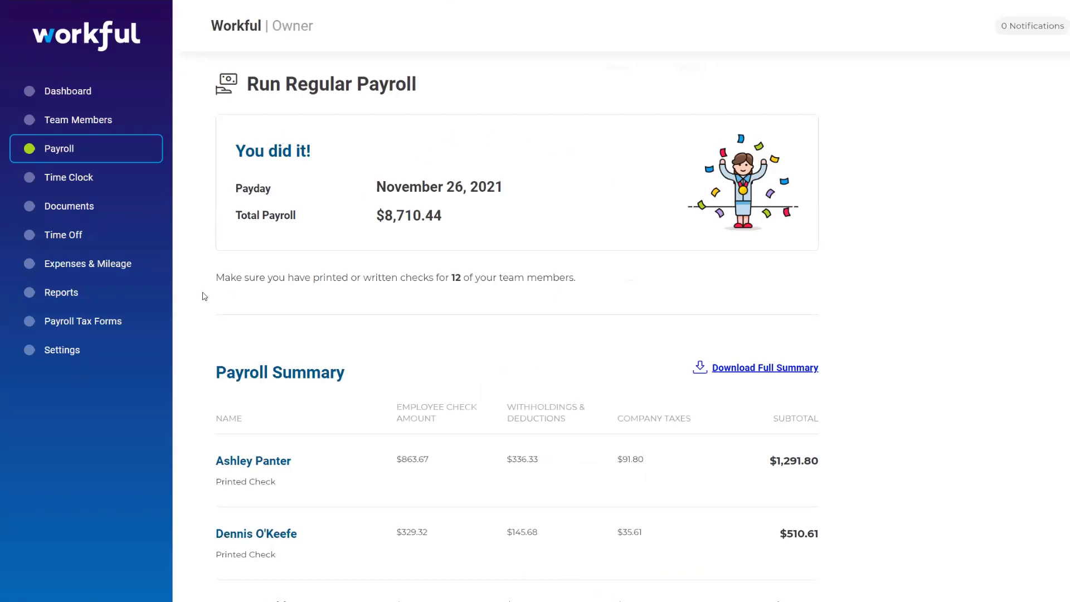
Step: Return to the dashboard and review the run details of the Nov 26, 2021 payroll from the payroll history
click(51, 85)
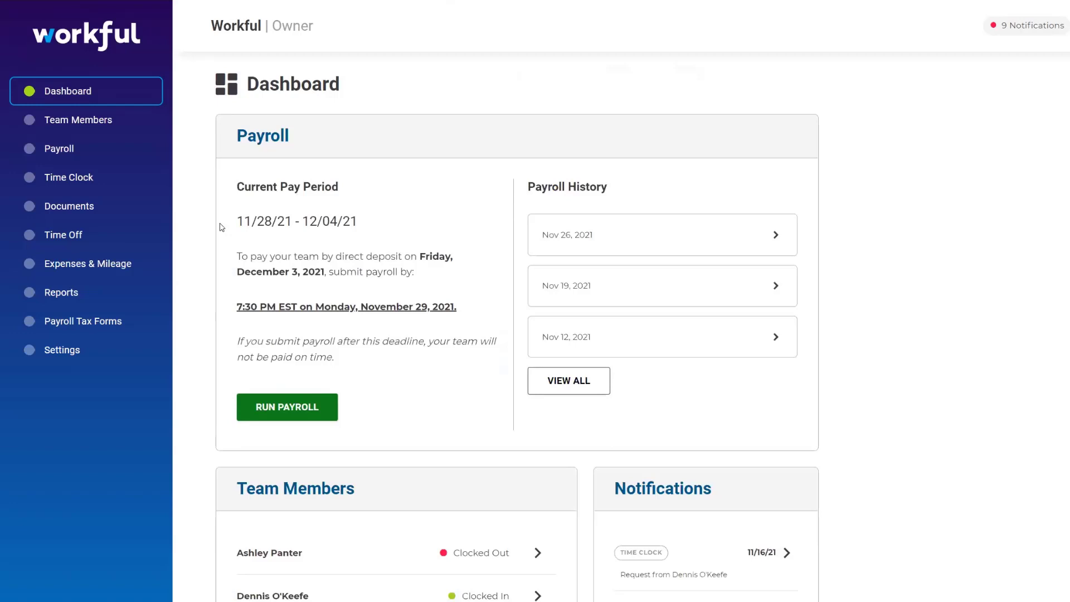
click(683, 242)
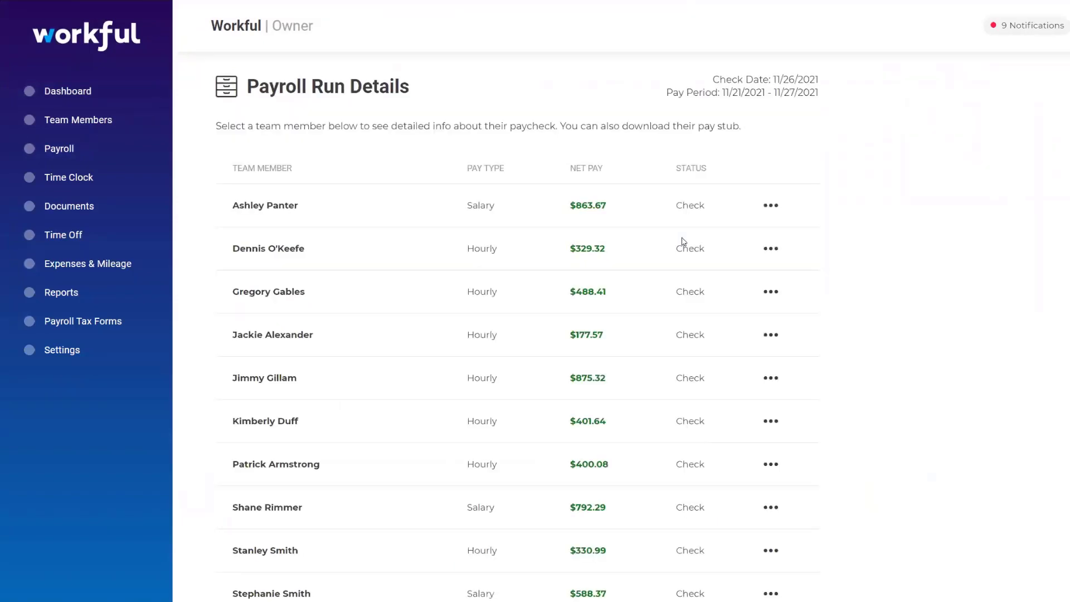
scroll(637, 163, down, 4)
scroll(638, 167, down, 4)
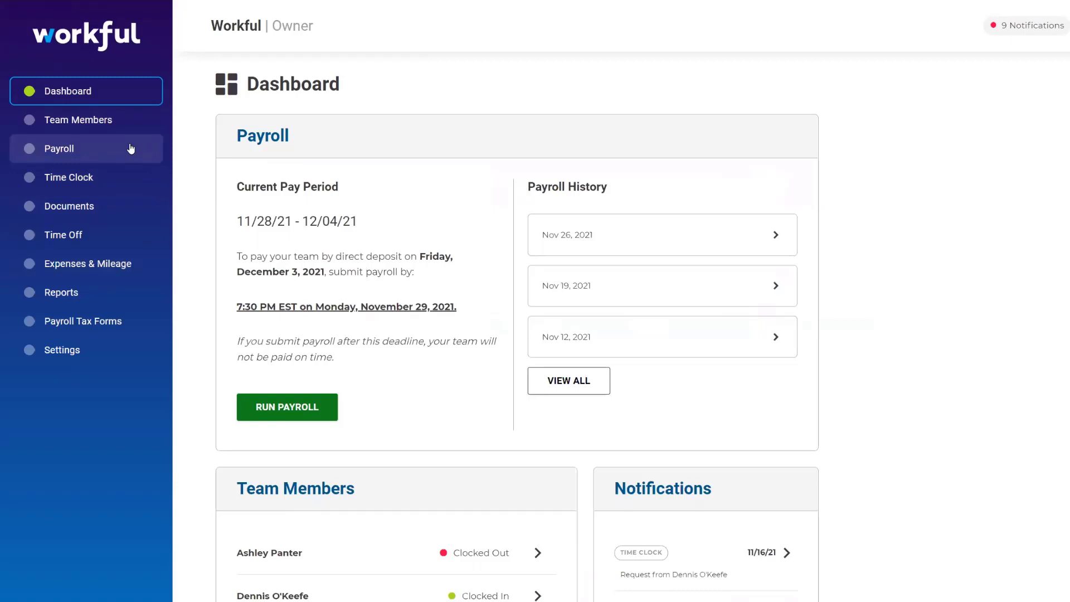
Step: Review the available payroll types, including the regular pay period, and start an off-cycle payroll run
click(60, 153)
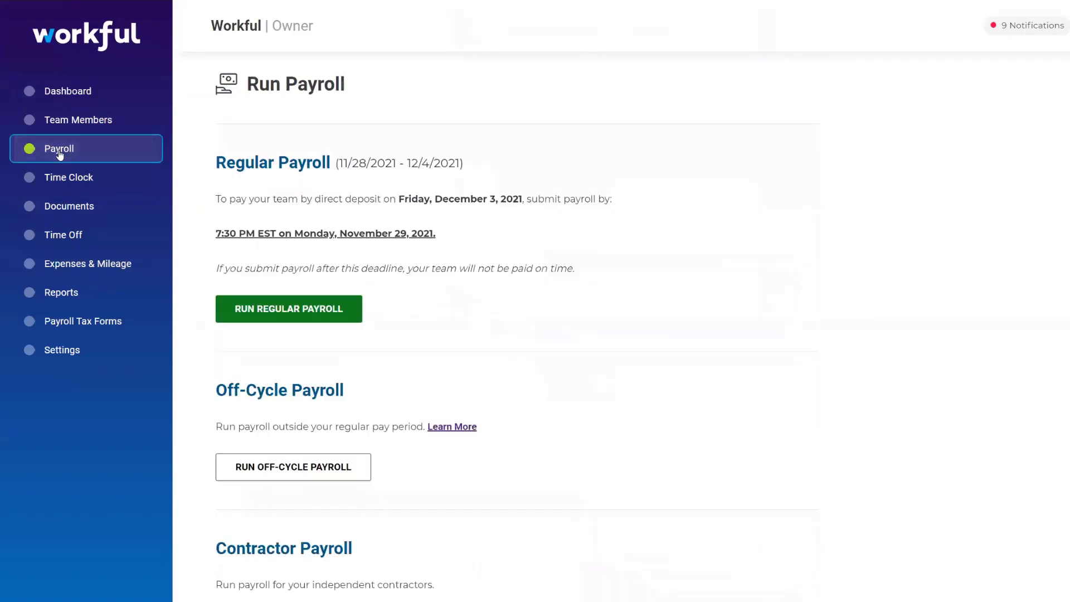
scroll(528, 298, down, 1)
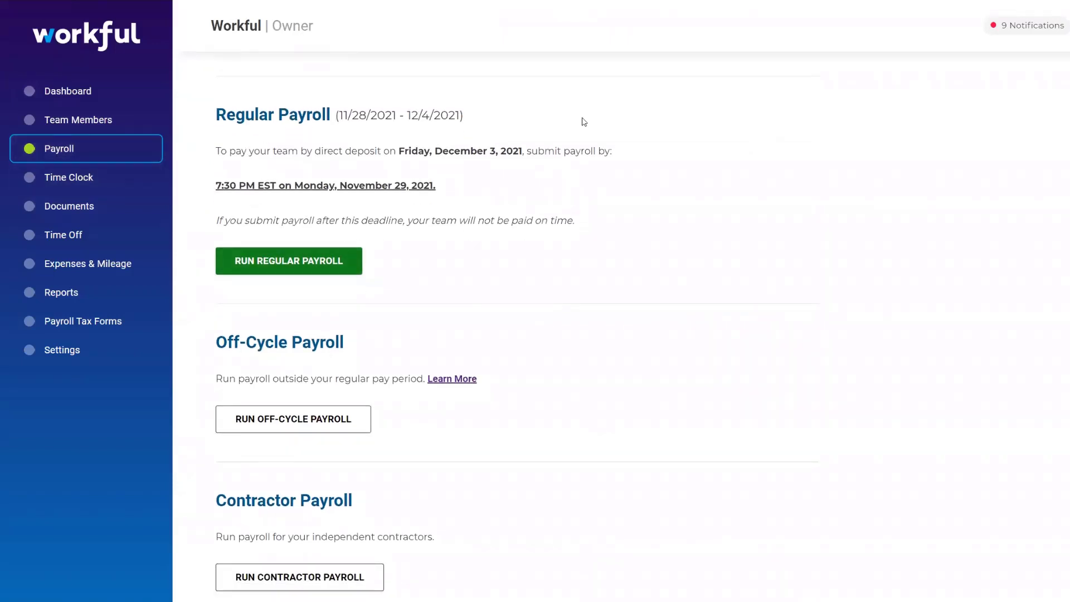
drag(337, 115, 462, 115)
click(462, 115)
scroll(760, 379, down, 1)
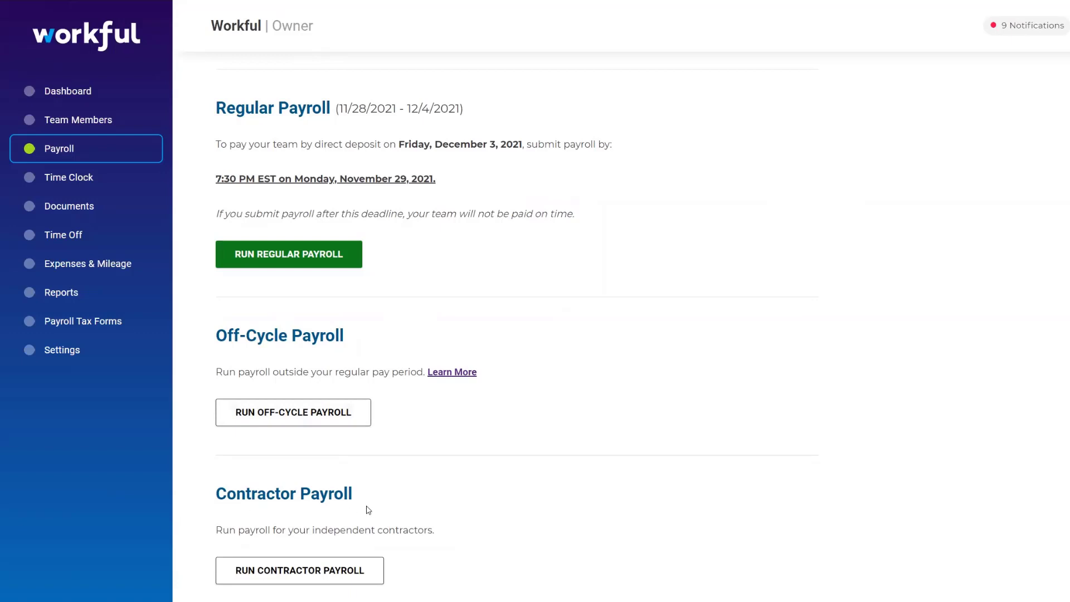
click(293, 423)
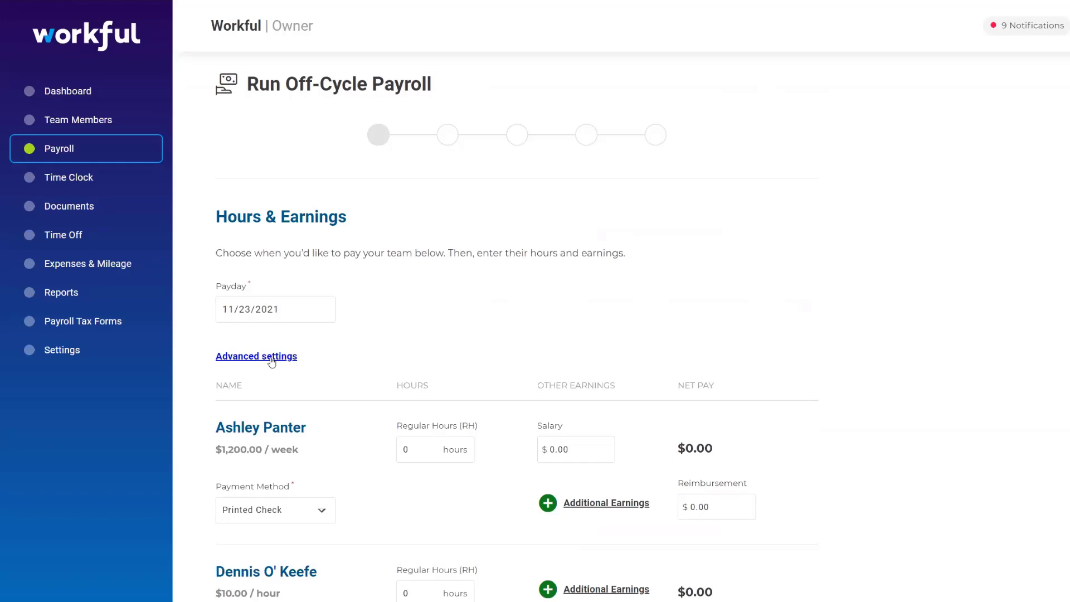
Step: Set the off-cycle payday to 06/30/2021 and choose to record it as a previous payroll
click(271, 313)
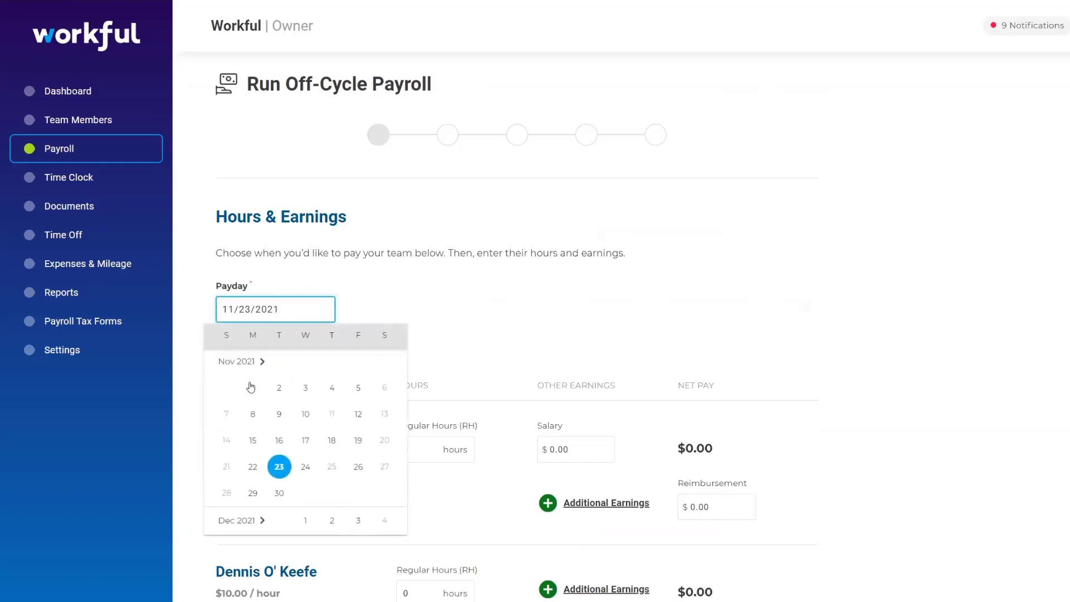
click(262, 362)
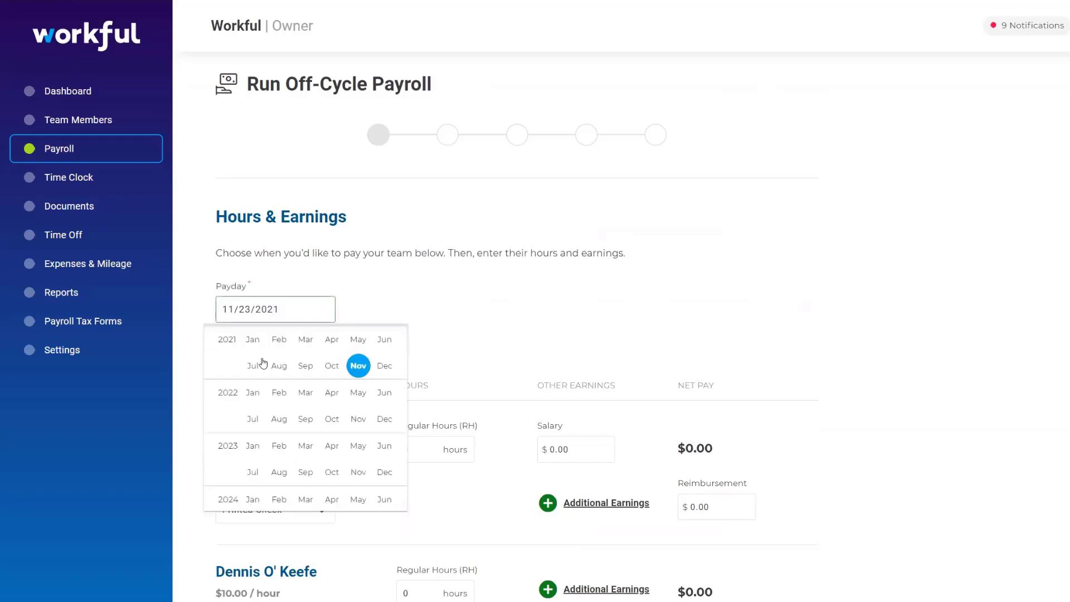
click(385, 341)
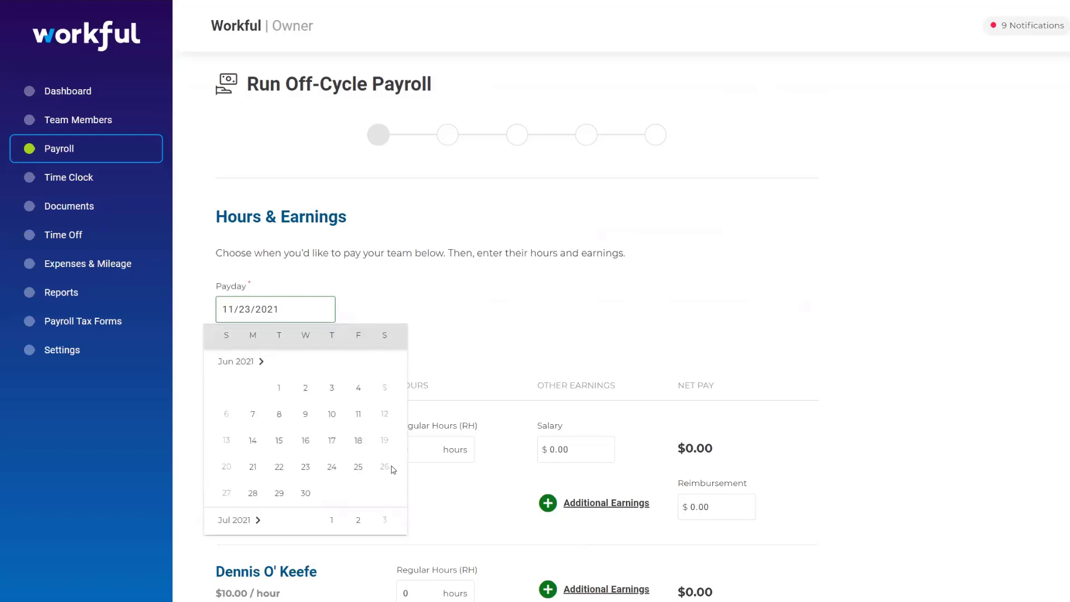
click(310, 494)
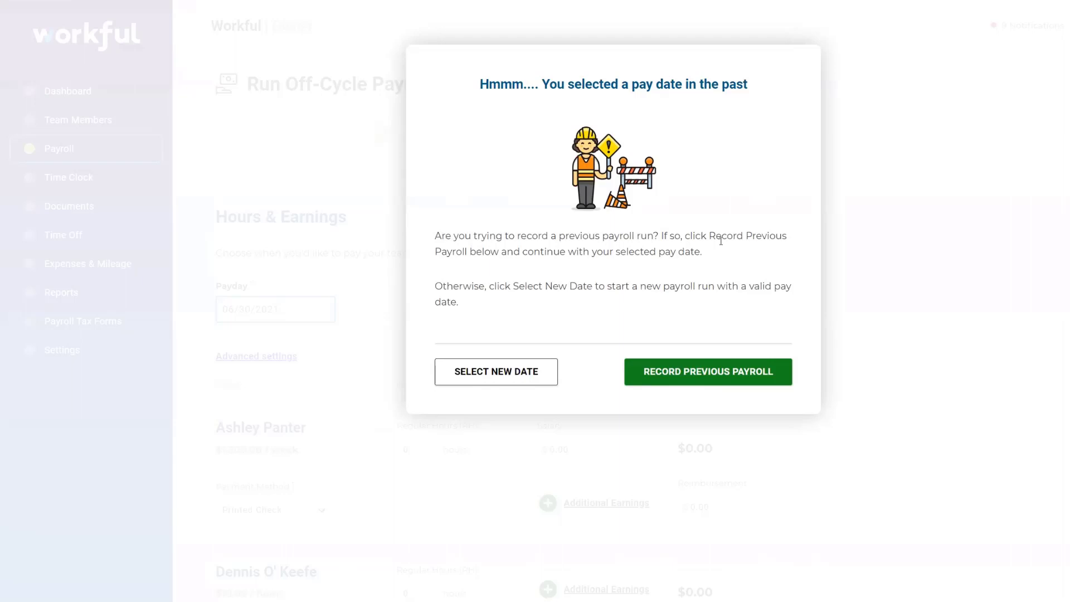
click(728, 376)
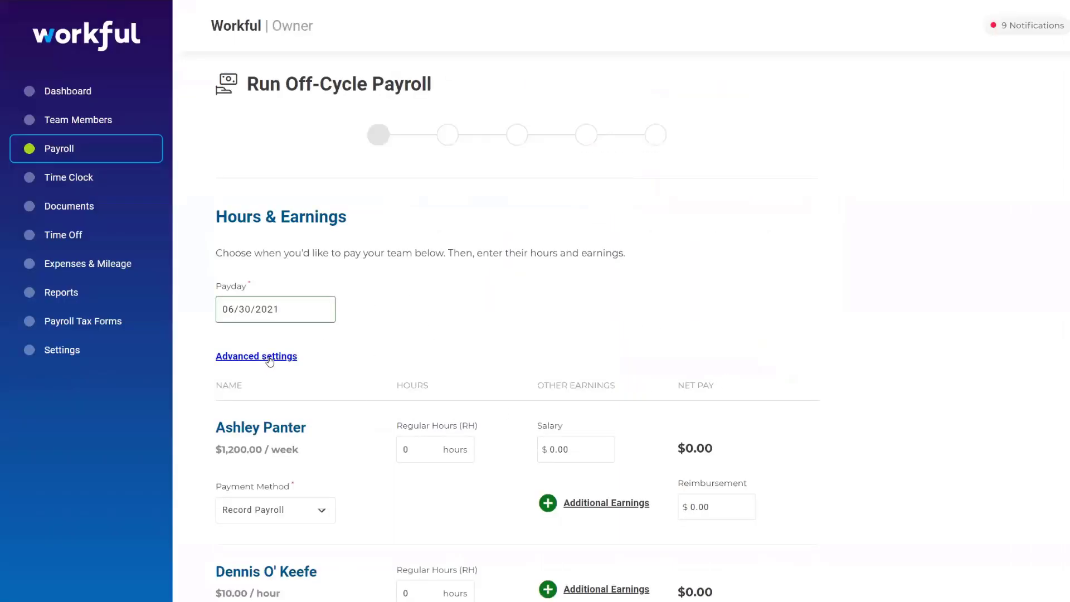
Step: Open the off-cycle run's advanced settings and look through the pay frequency choices used for calculating taxes
click(270, 359)
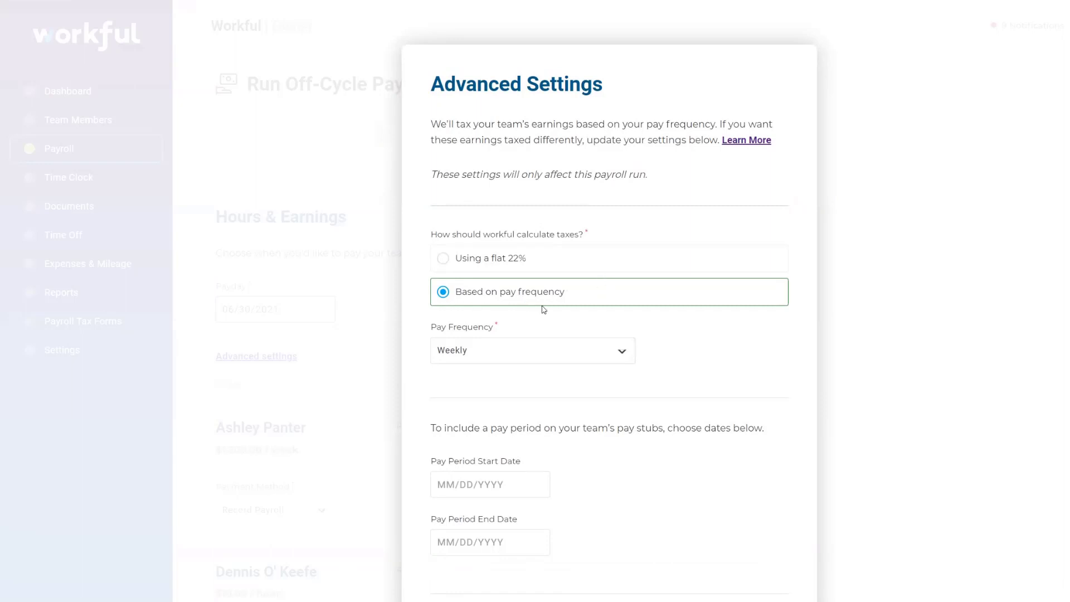
click(622, 352)
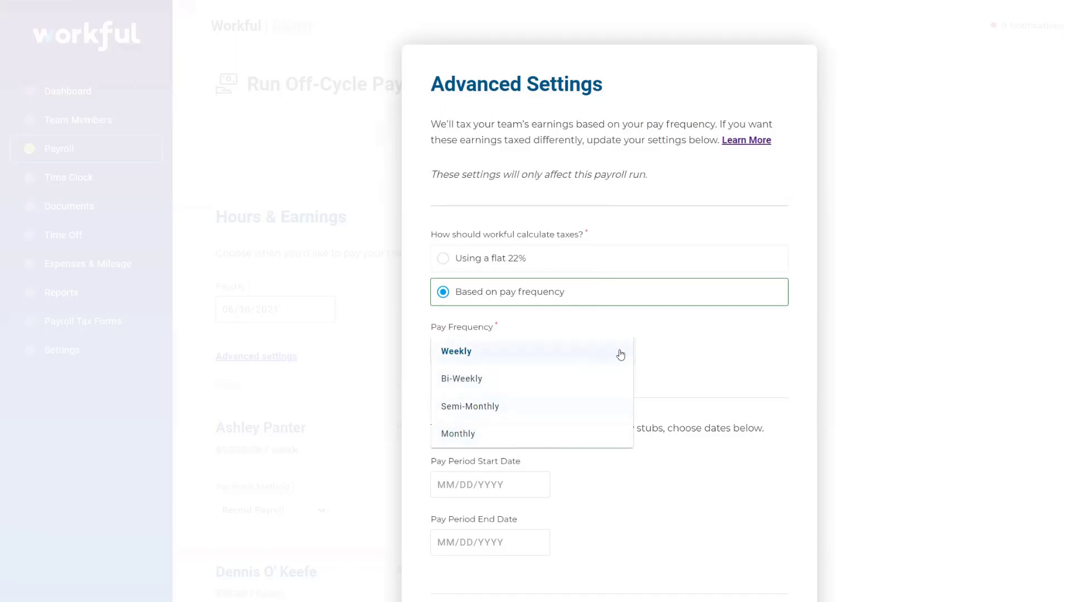
click(724, 335)
scroll(722, 336, down, 1)
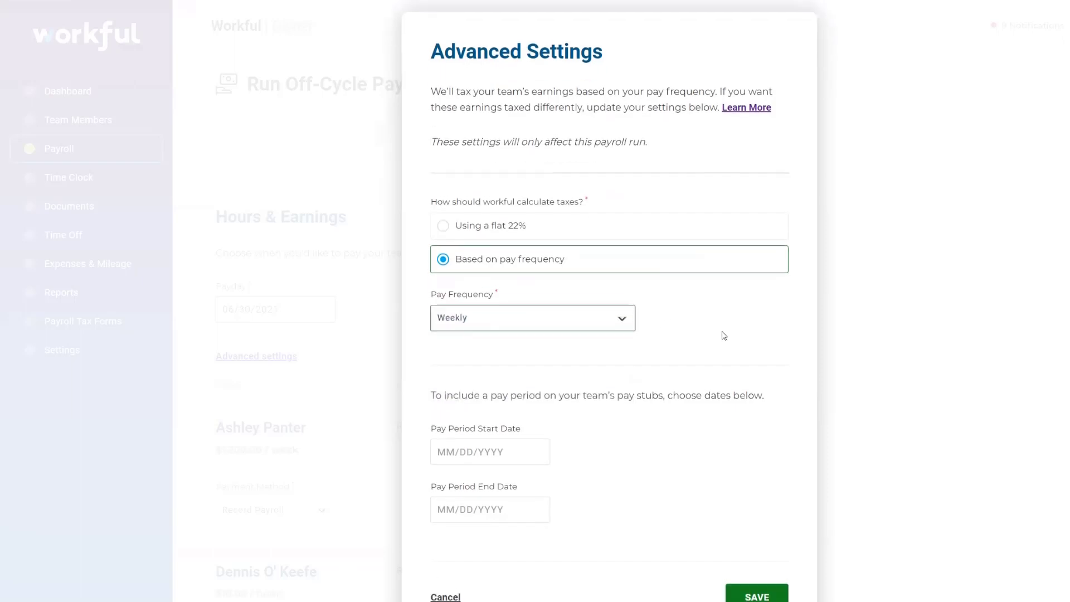
Step: Set the pay period start date to June 1, 2021 in the advanced settings
click(477, 449)
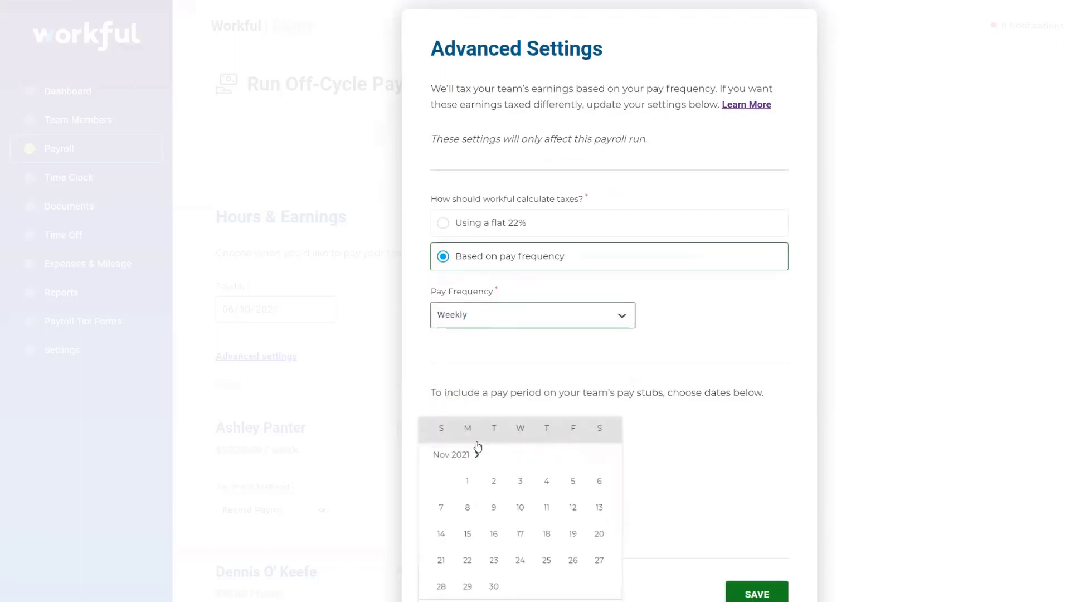
scroll(496, 482, up, 5)
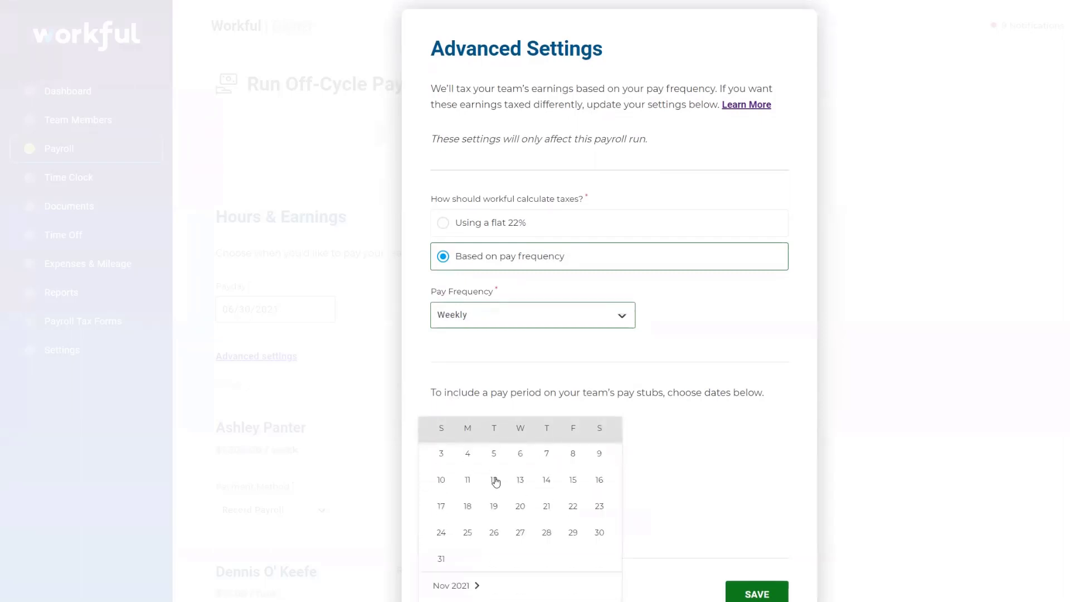
scroll(496, 482, up, 4)
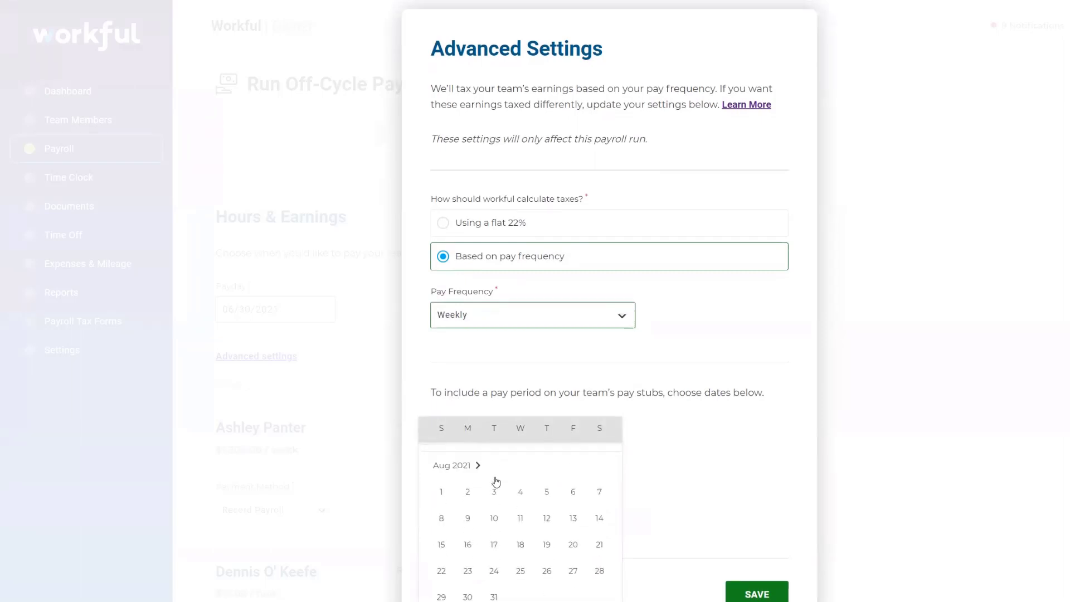
scroll(496, 481, up, 4)
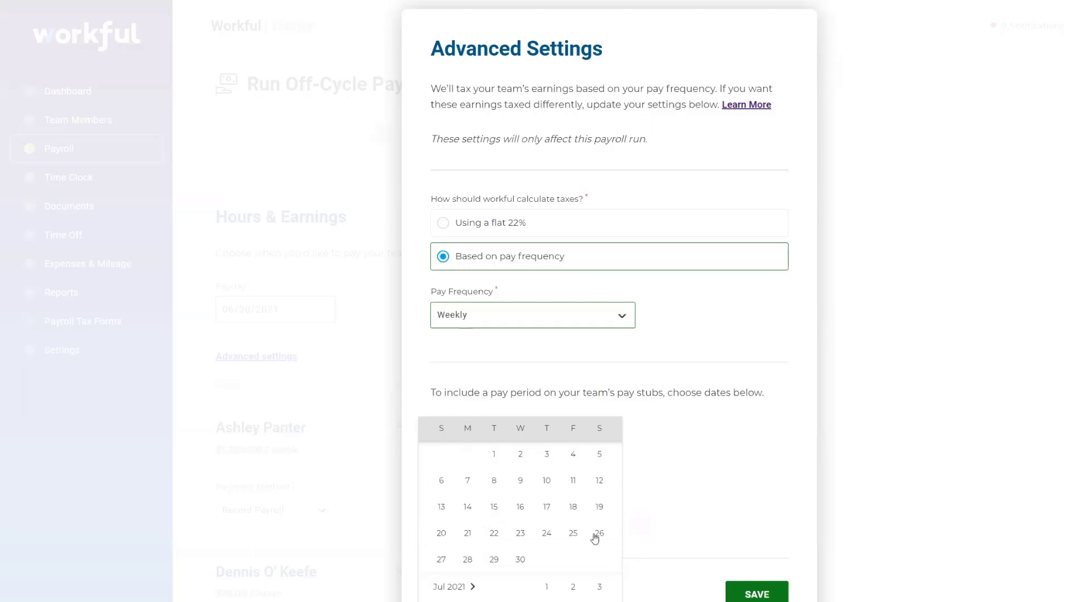
click(494, 455)
Step: Set the pay period end date to 06/30/2021 and save the advanced settings
click(494, 505)
scroll(477, 510, down, 8)
scroll(477, 511, up, 6)
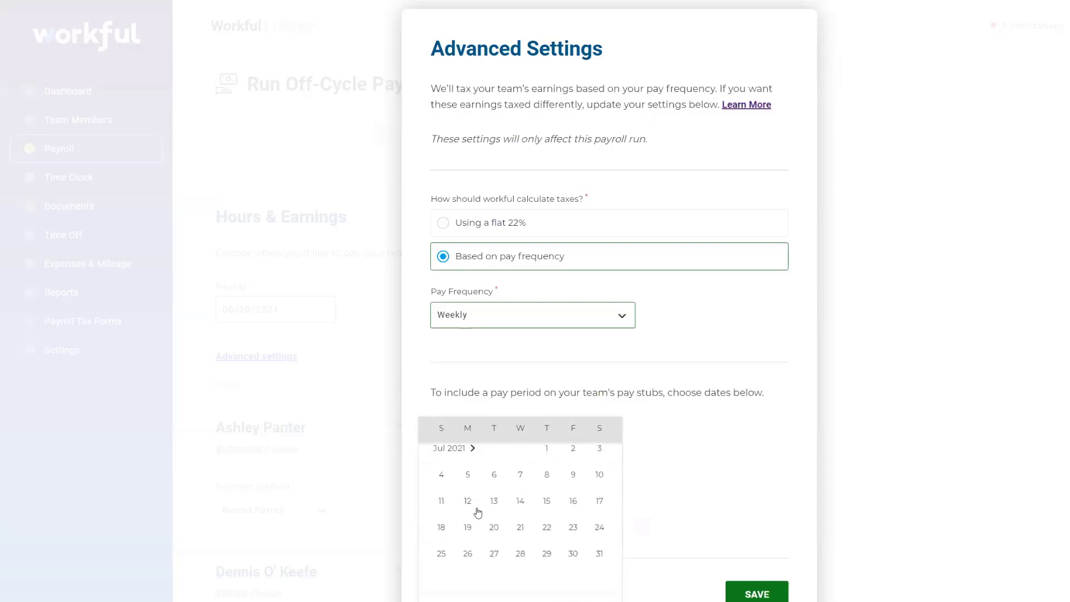
scroll(478, 512, up, 2)
click(520, 462)
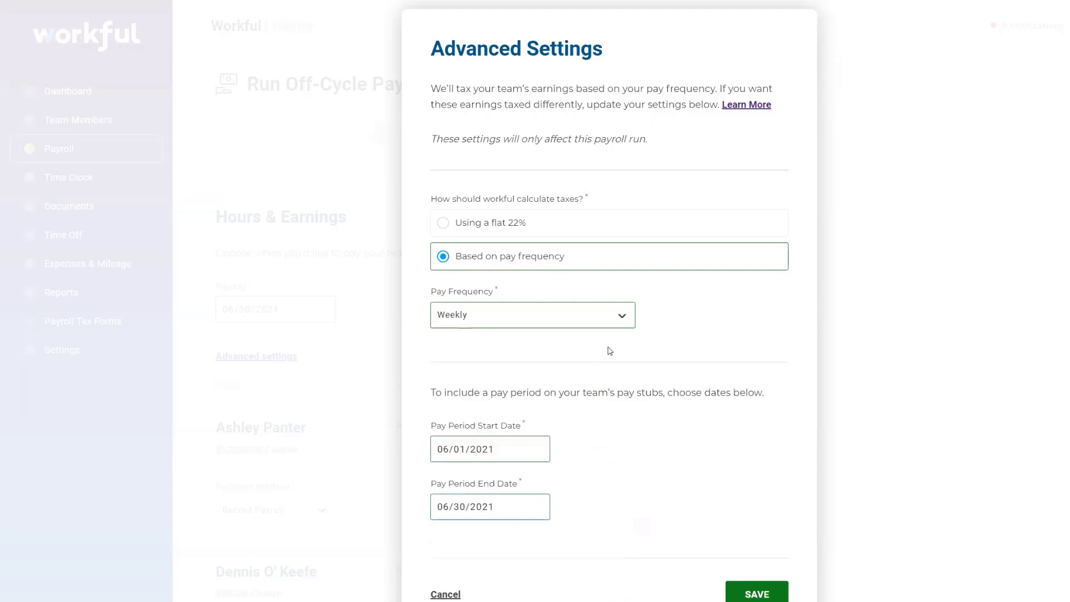
click(749, 591)
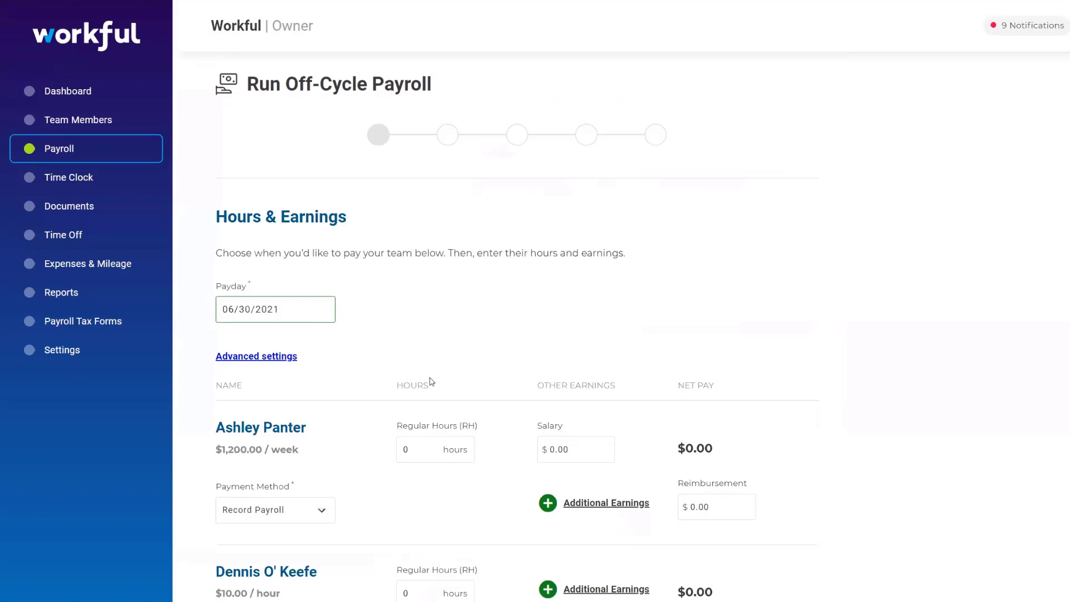
Step: Enter a $4,000 salary for the first team member and check the additional earnings options without adding any
scroll(356, 383, down, 2)
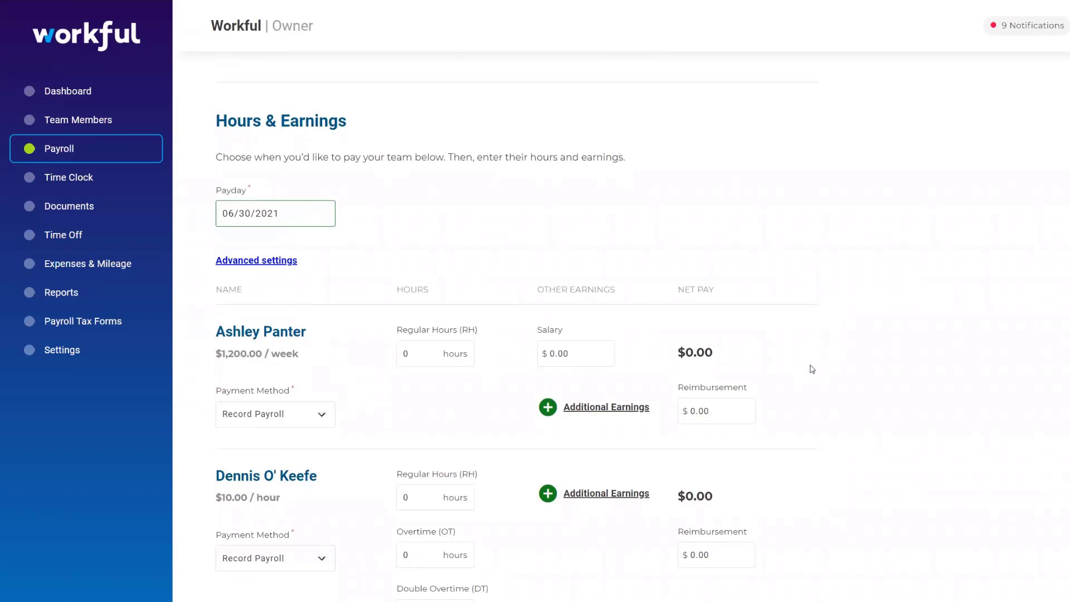
click(566, 348)
text(4000)
click(567, 285)
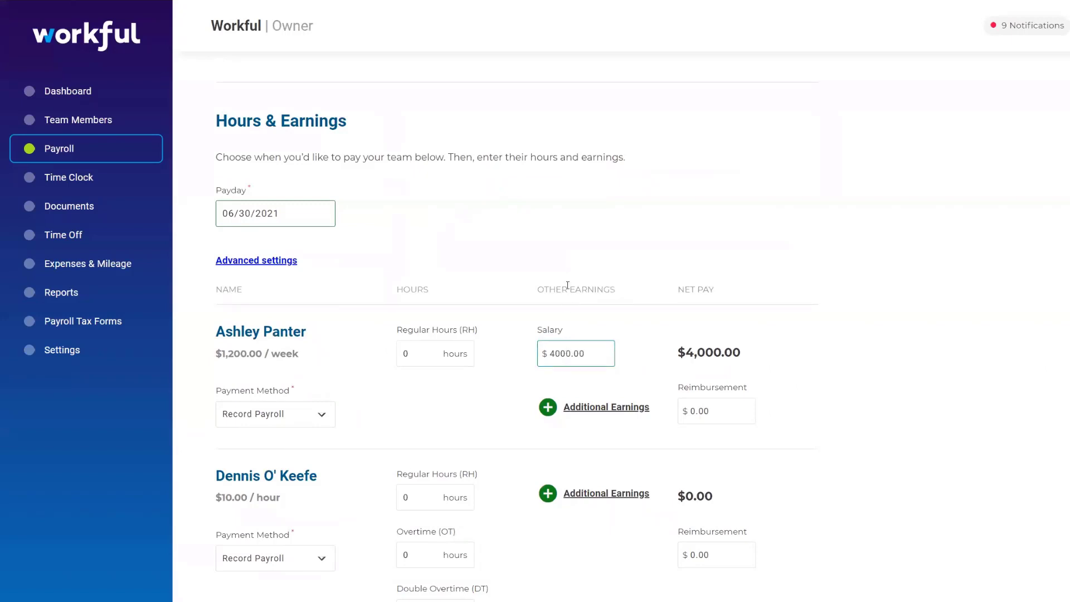
click(605, 405)
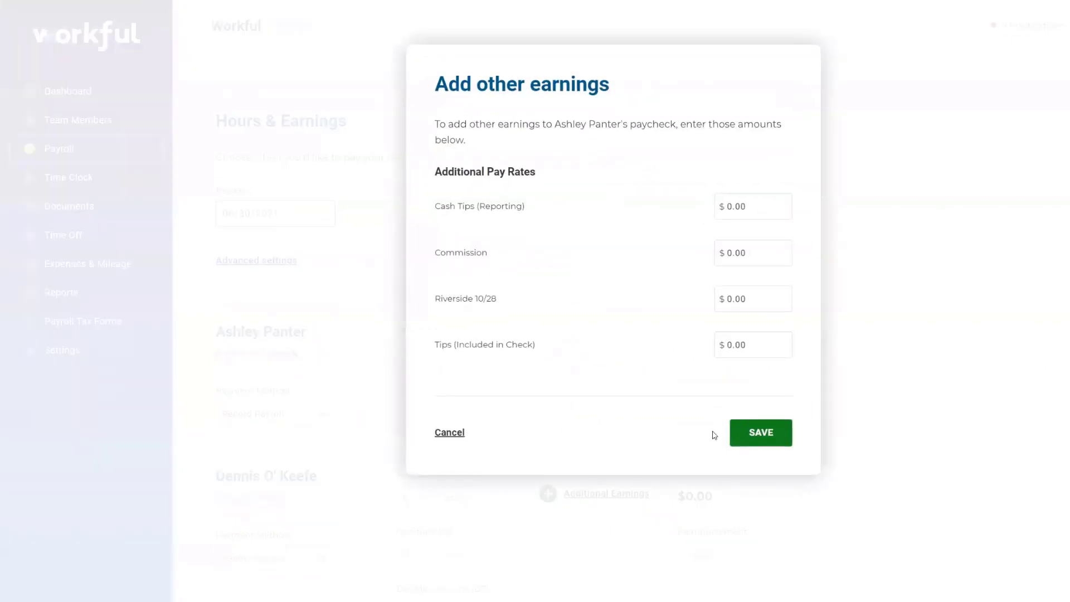
click(455, 436)
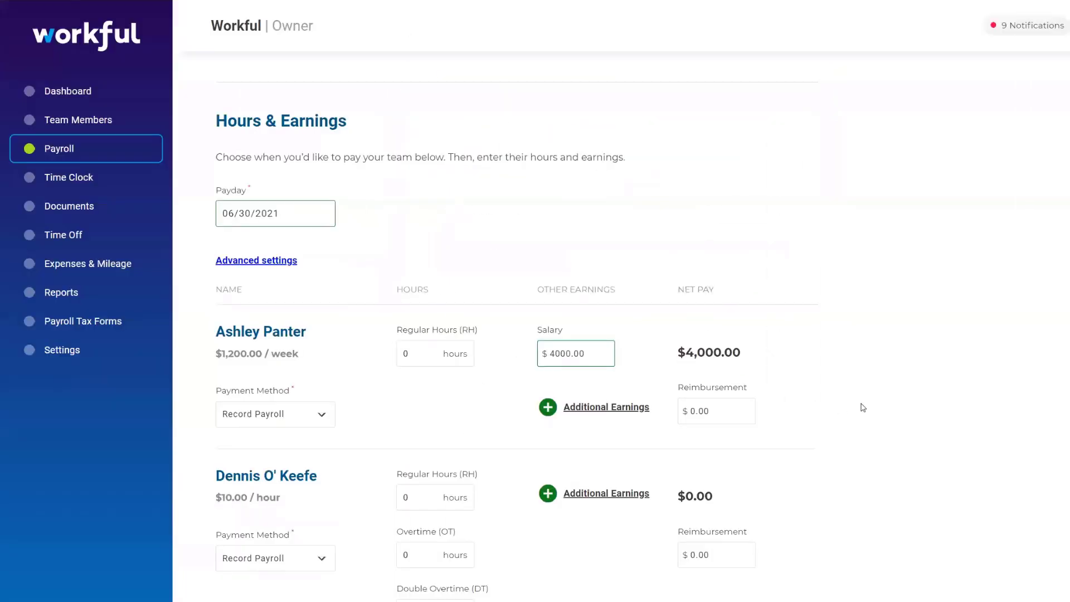
Step: Enter 40 regular hours for the second team member in the off-cycle run
scroll(475, 580, down, 3)
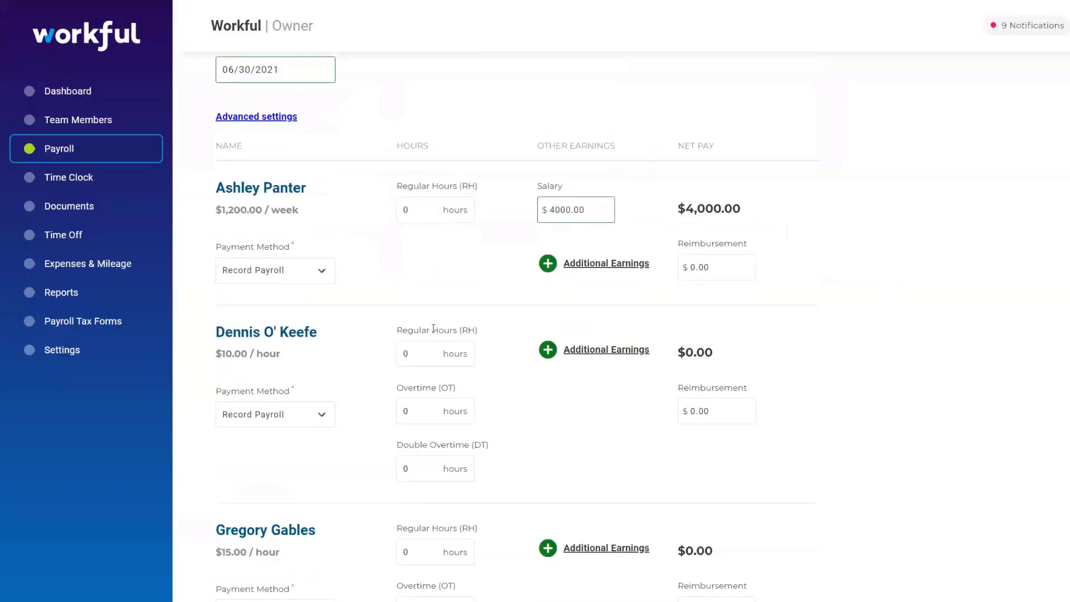
click(414, 350)
text(40)
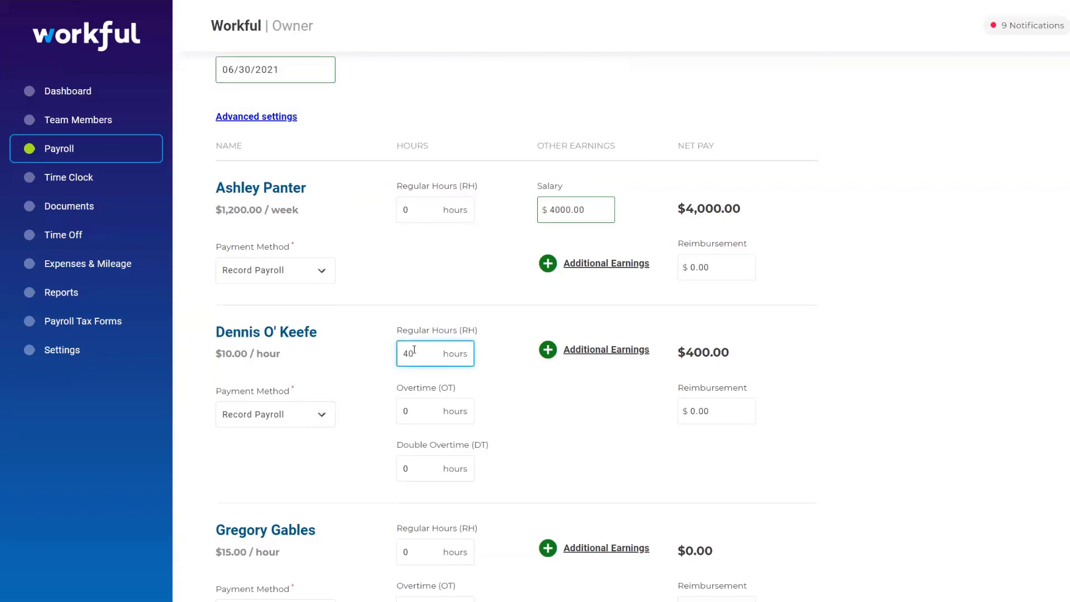
click(362, 359)
click(423, 352)
click(843, 333)
Step: Set the payment method to Skip for every team member listed below the second one
scroll(497, 253, down, 5)
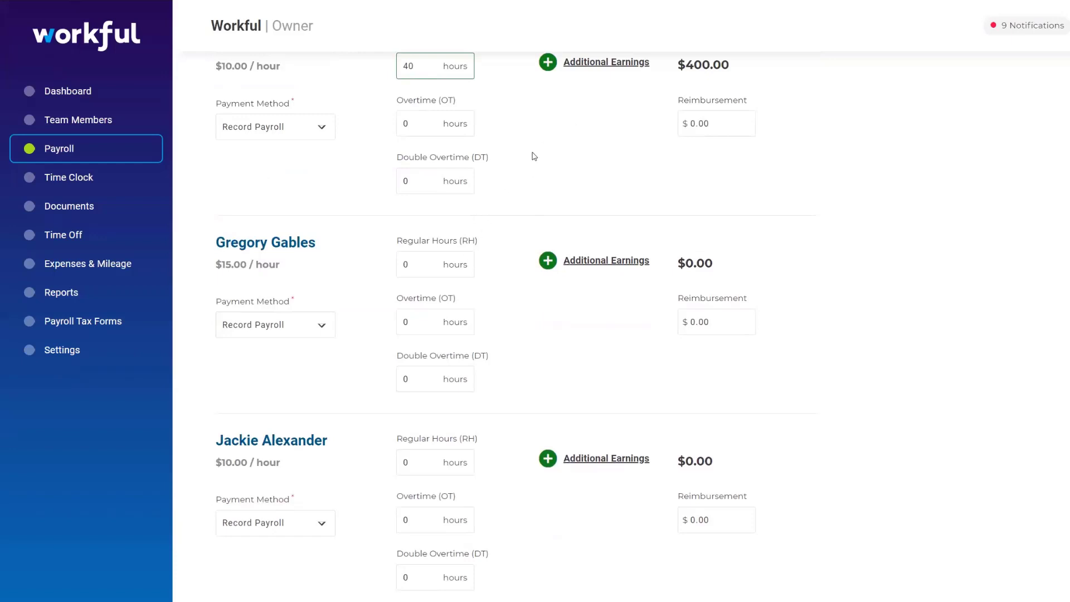
click(323, 328)
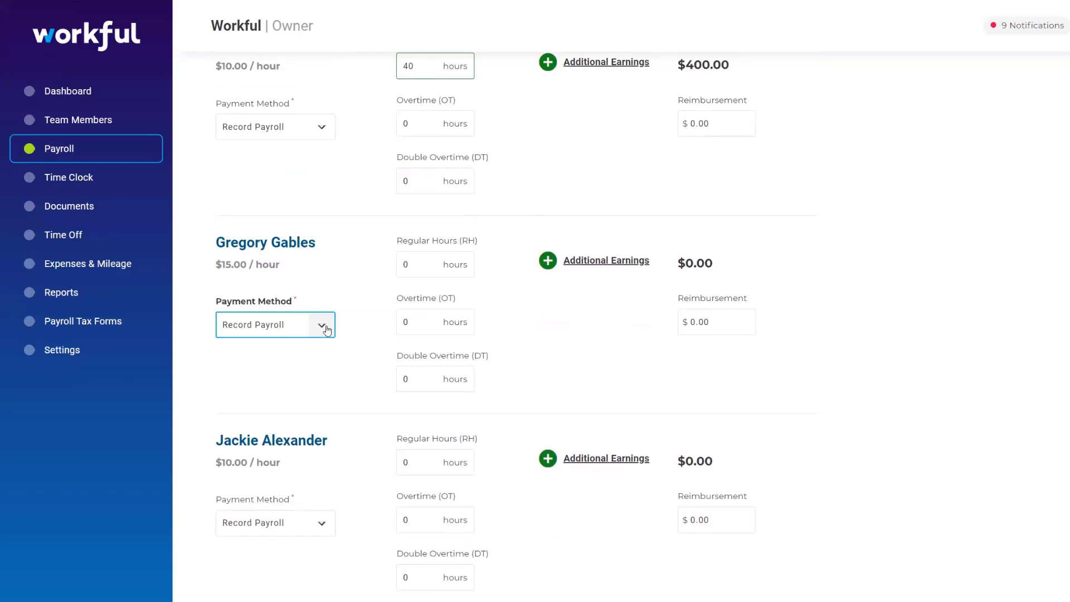
key(Return)
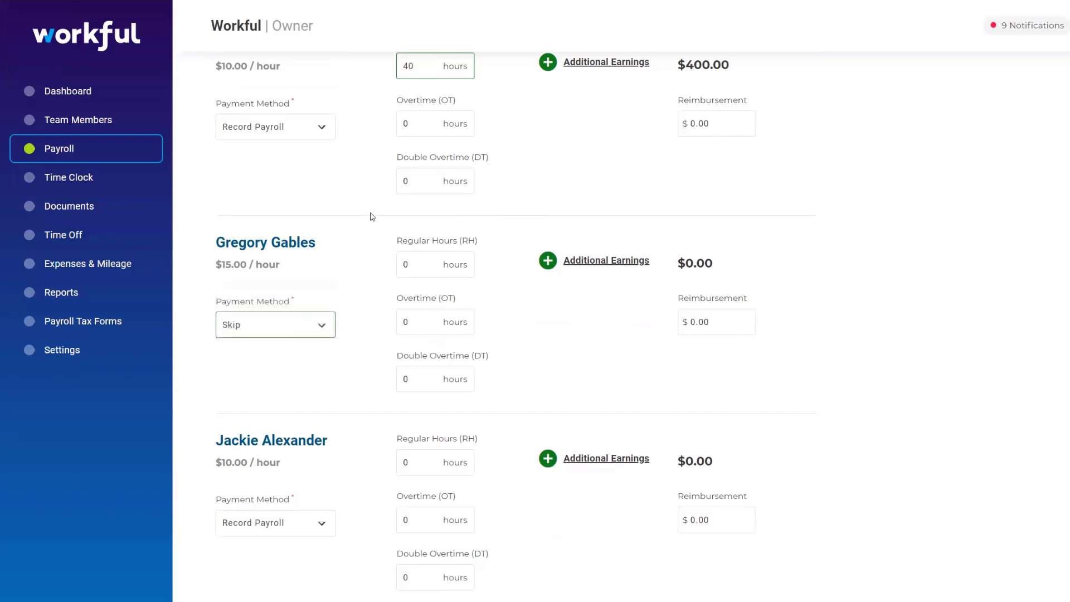
scroll(367, 294, down, 3)
click(329, 385)
key(Return)
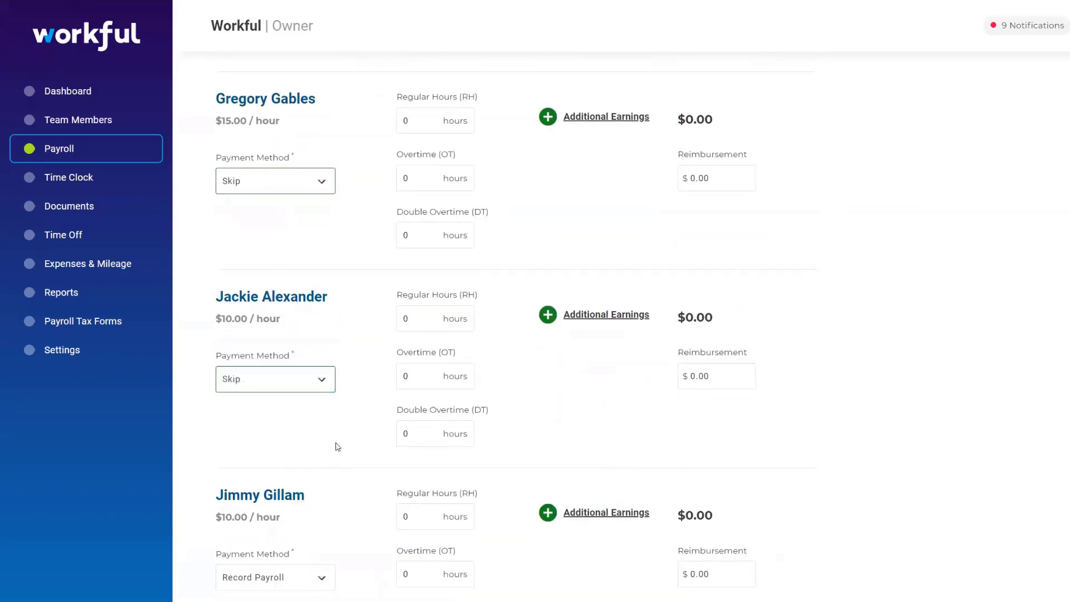
scroll(335, 445, down, 6)
click(321, 293)
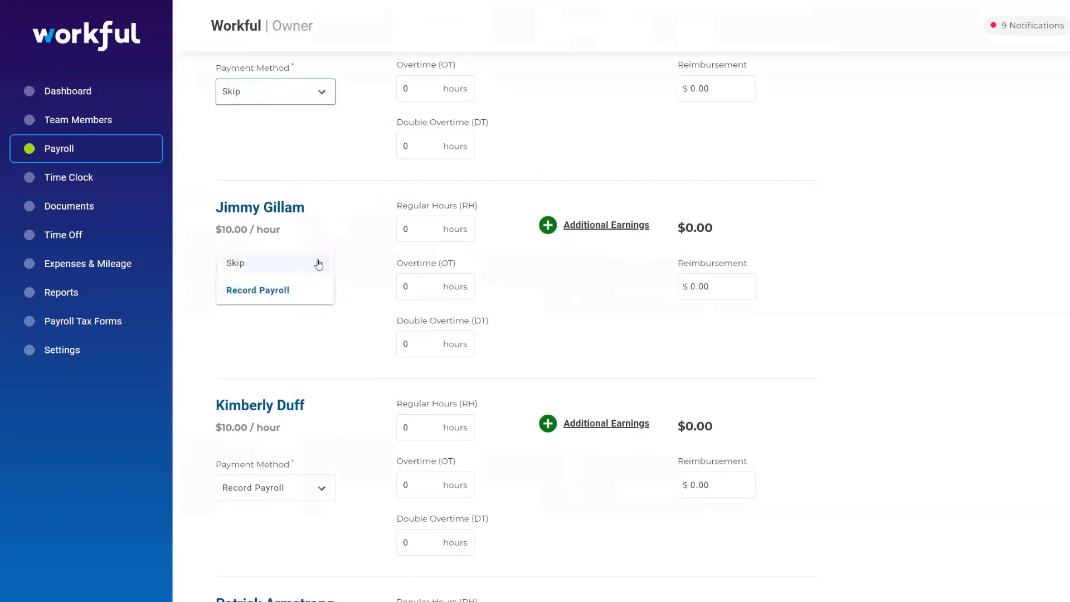
key(Return)
click(326, 494)
click(293, 459)
scroll(270, 268, down, 7)
click(328, 358)
click(292, 327)
scroll(349, 349, down, 3)
click(329, 404)
click(309, 378)
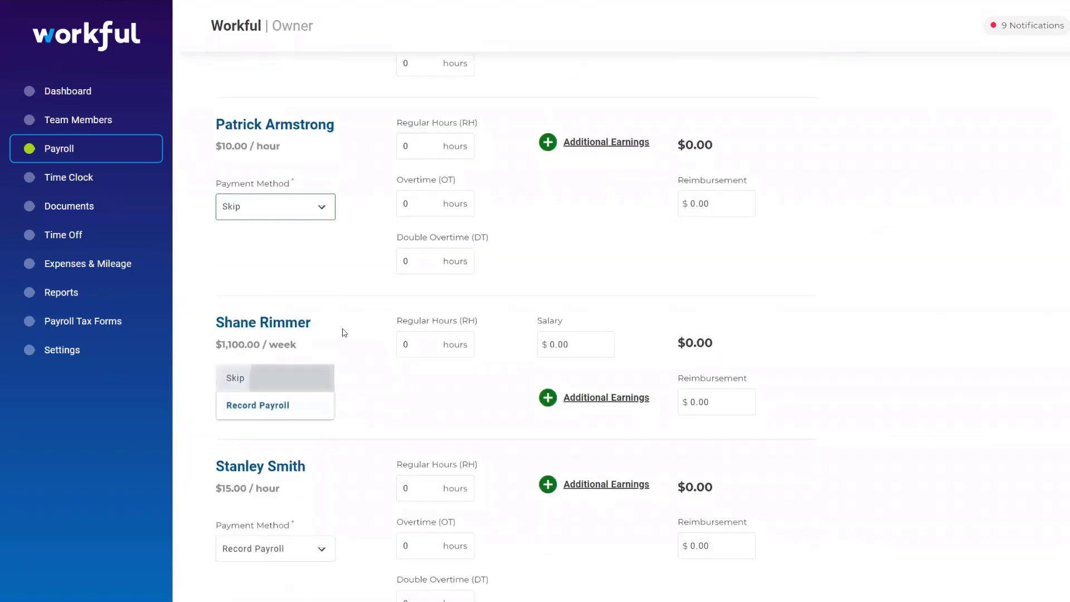
scroll(335, 357, down, 4)
click(330, 363)
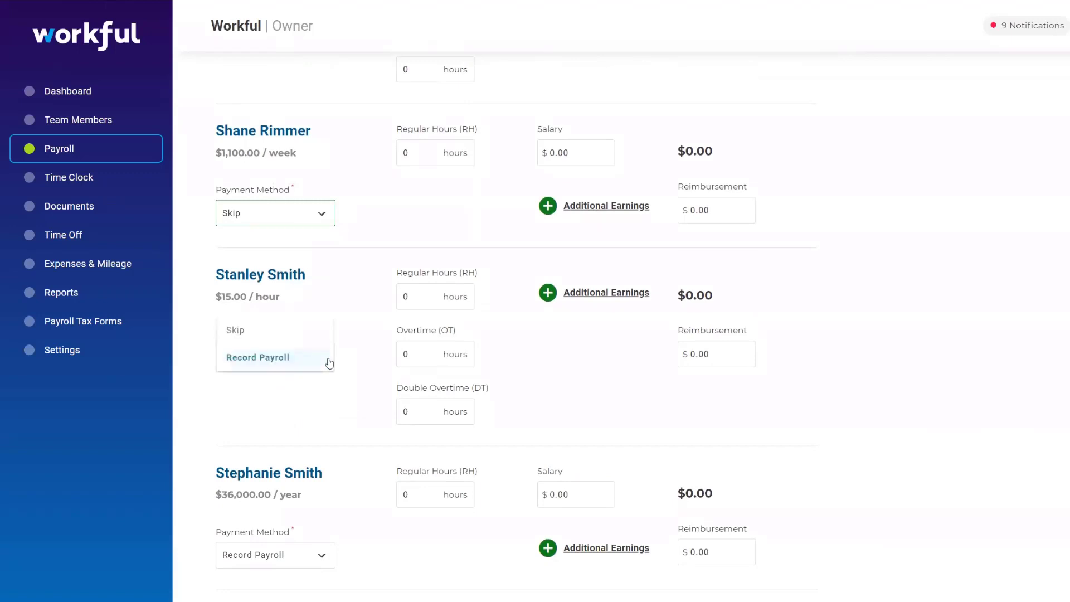
click(299, 329)
scroll(352, 400, down, 5)
click(325, 314)
click(323, 460)
click(305, 433)
scroll(369, 397, down, 1)
scroll(370, 397, down, 4)
click(329, 413)
click(295, 383)
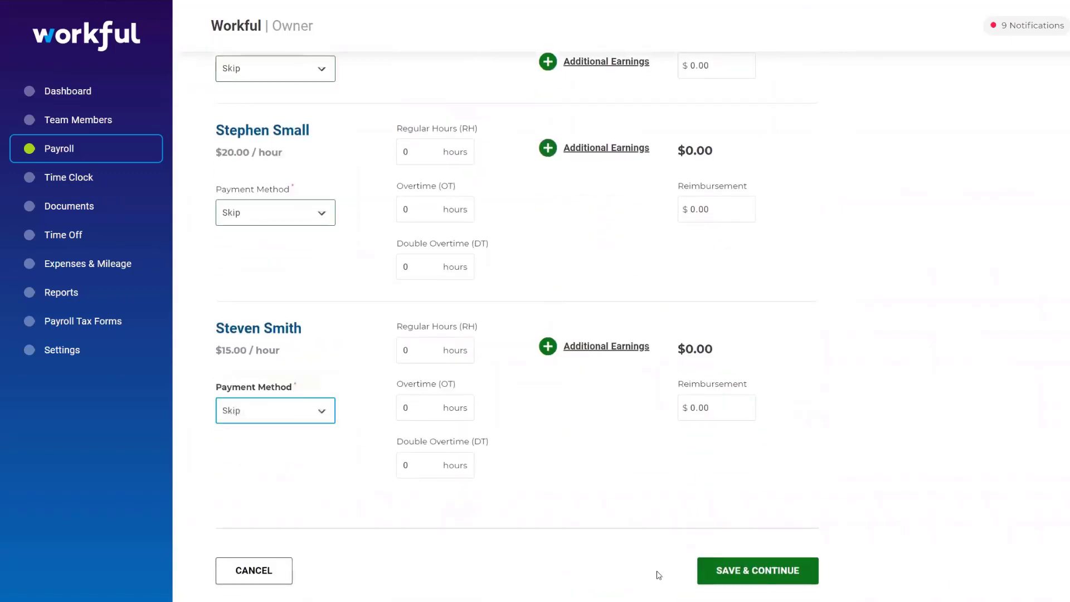
Step: Save the hours and earnings and continue past Time Off without entering any hours
click(784, 569)
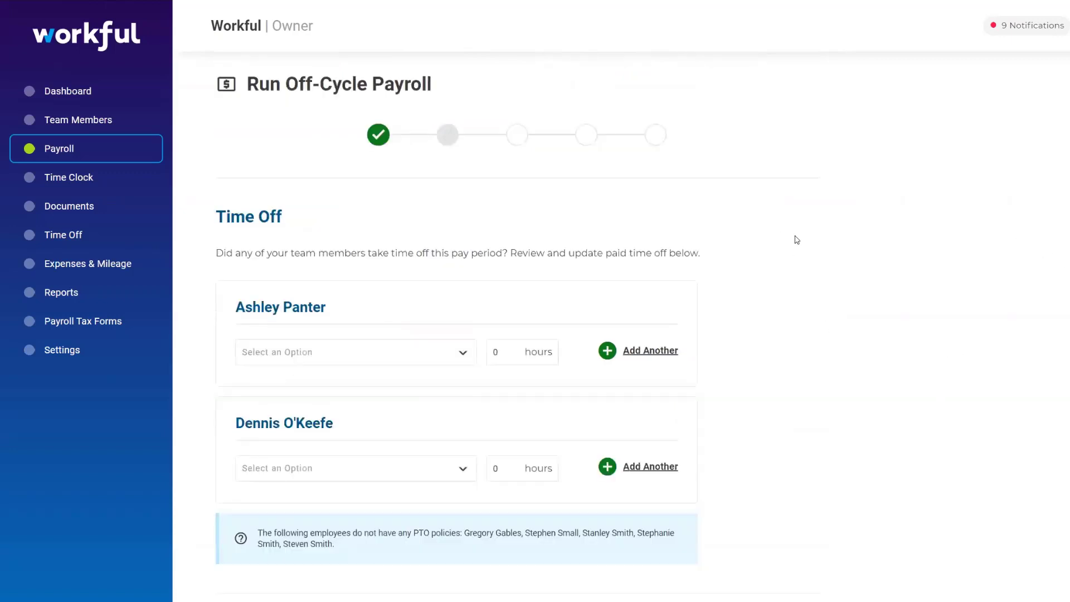
scroll(798, 240, down, 2)
click(786, 536)
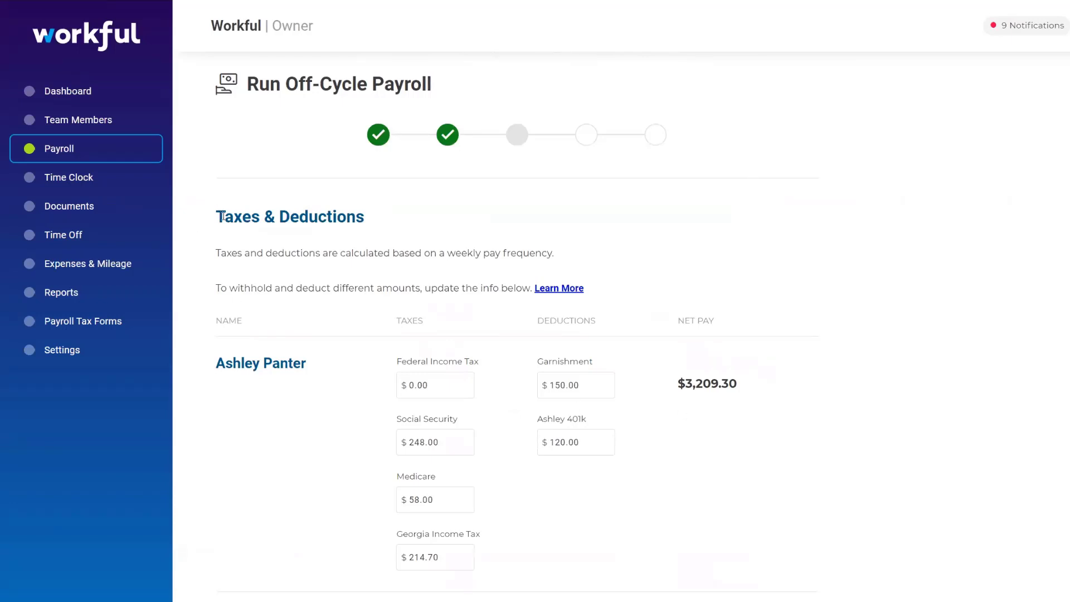
Step: Clear the first team member's garnishment deduction to $0.00
scroll(418, 322, down, 2)
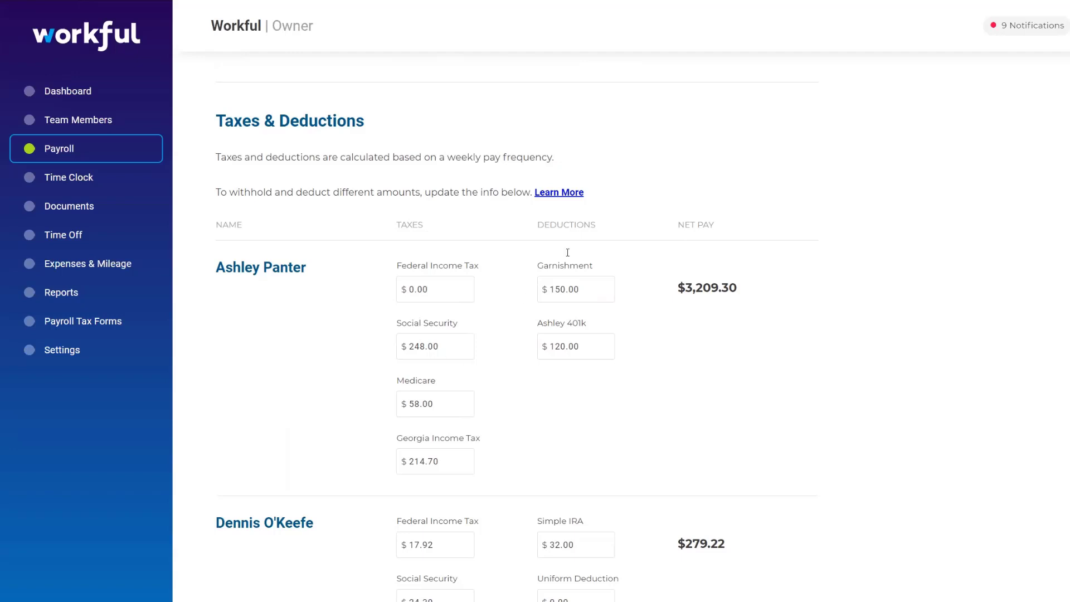
click(570, 289)
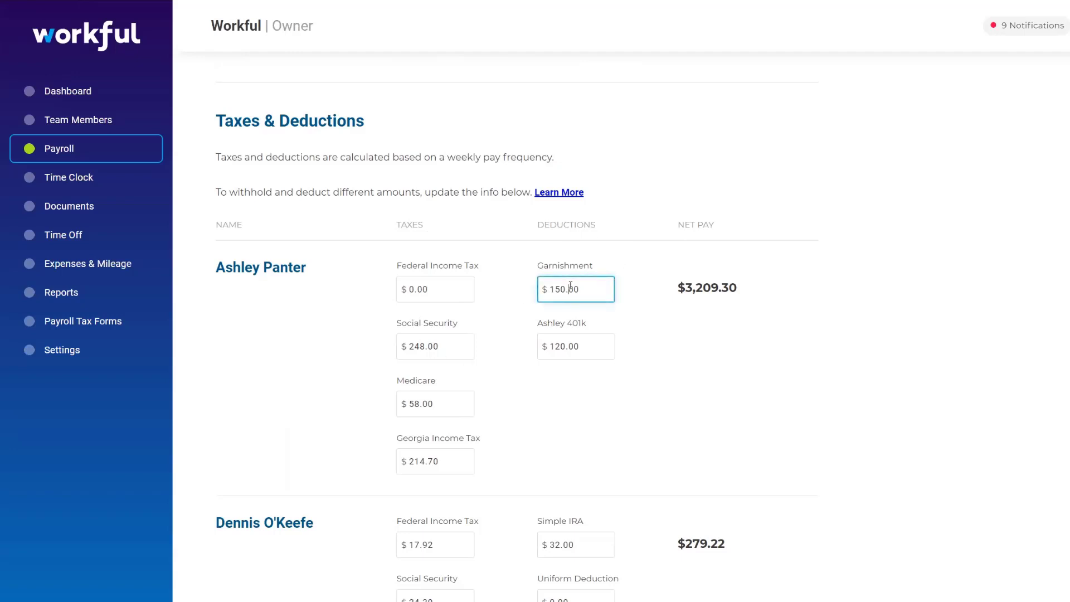
key(BackSpace)
key(BackSpace)
key(BackSpace)
key(BackSpace)
key(BackSpace)
click(521, 267)
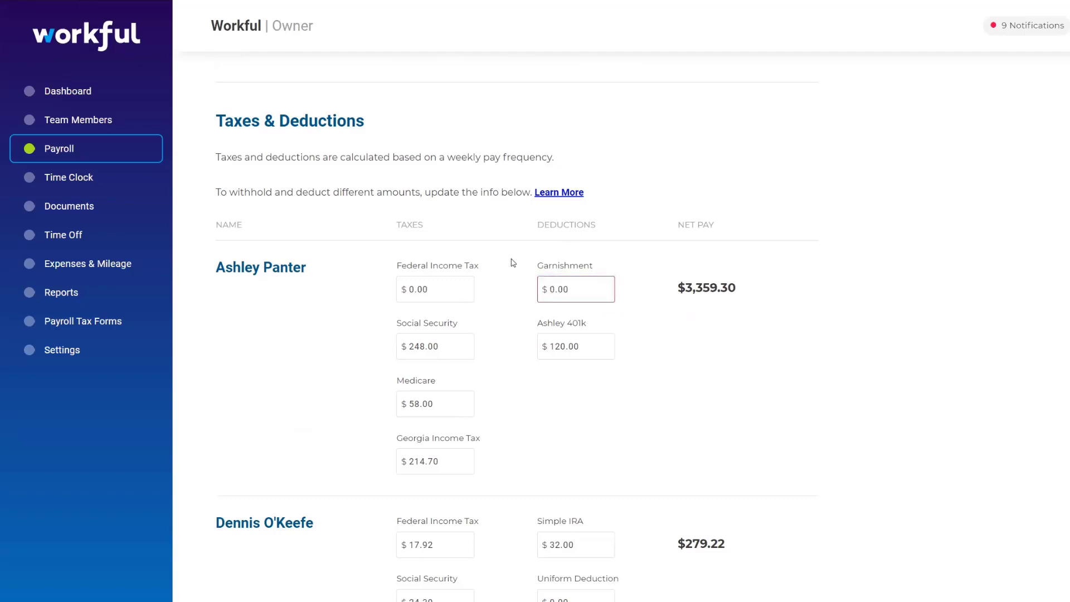
Step: Set the first team member's 401k deduction to $400
scroll(518, 262, down, 3)
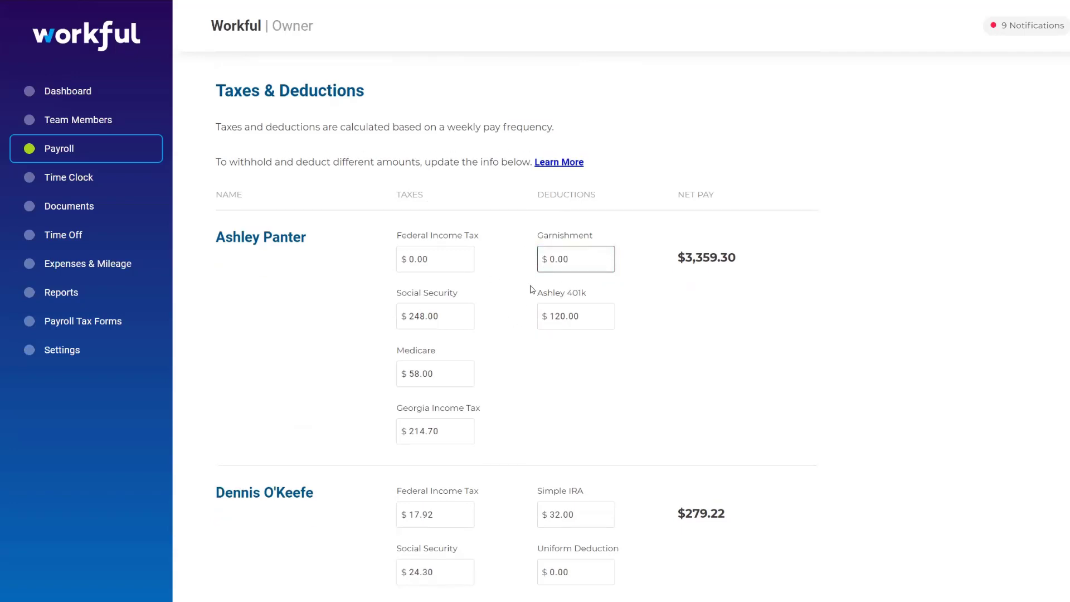
drag(567, 203, 549, 202)
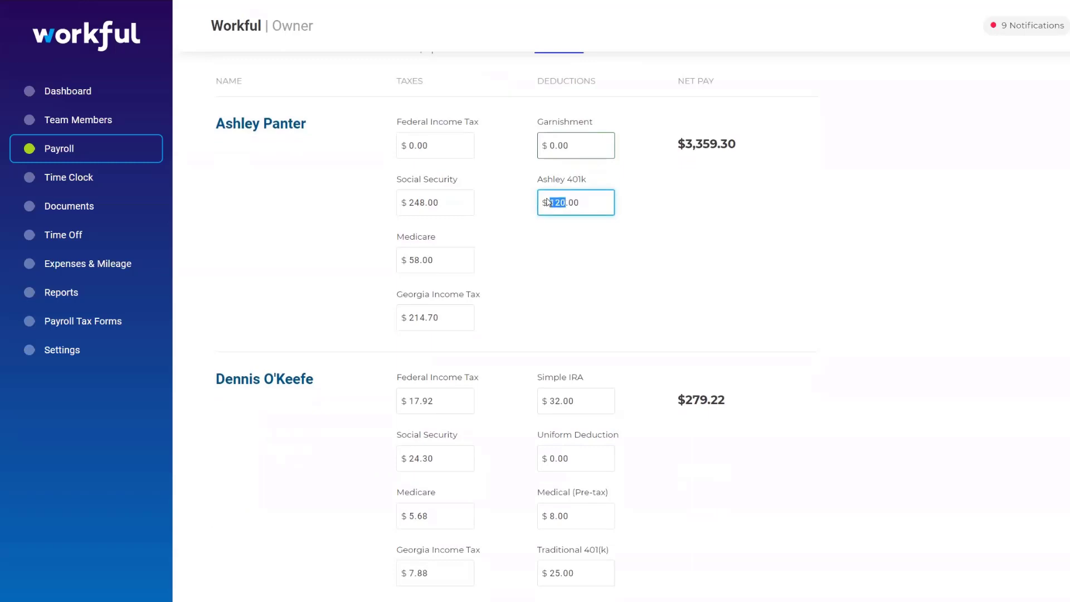
text(400)
click(509, 195)
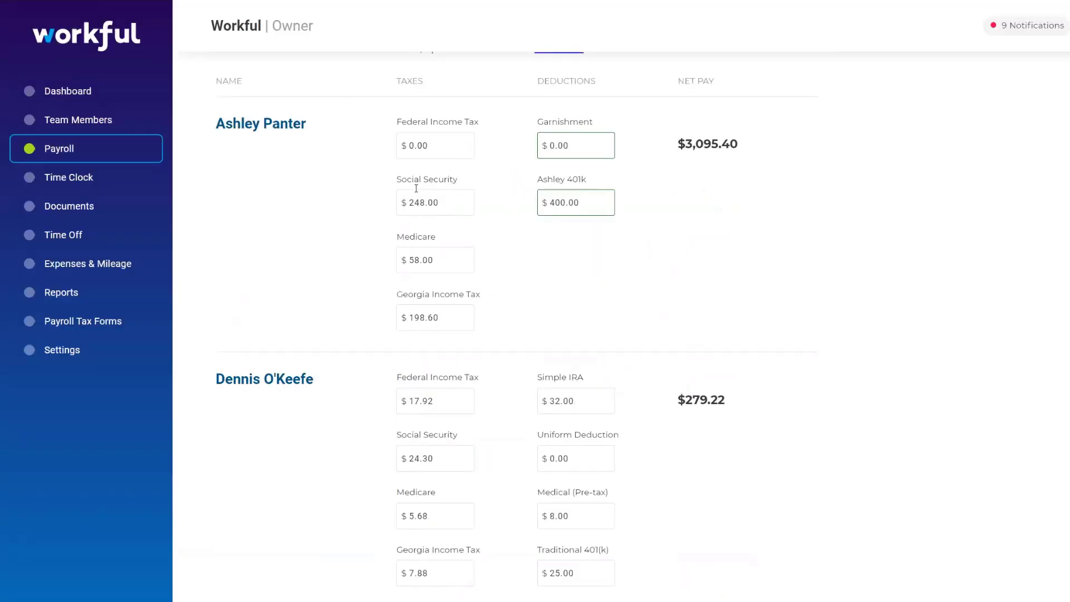
Step: Set the first team member's federal income tax to $1,200
click(421, 144)
text(1200)
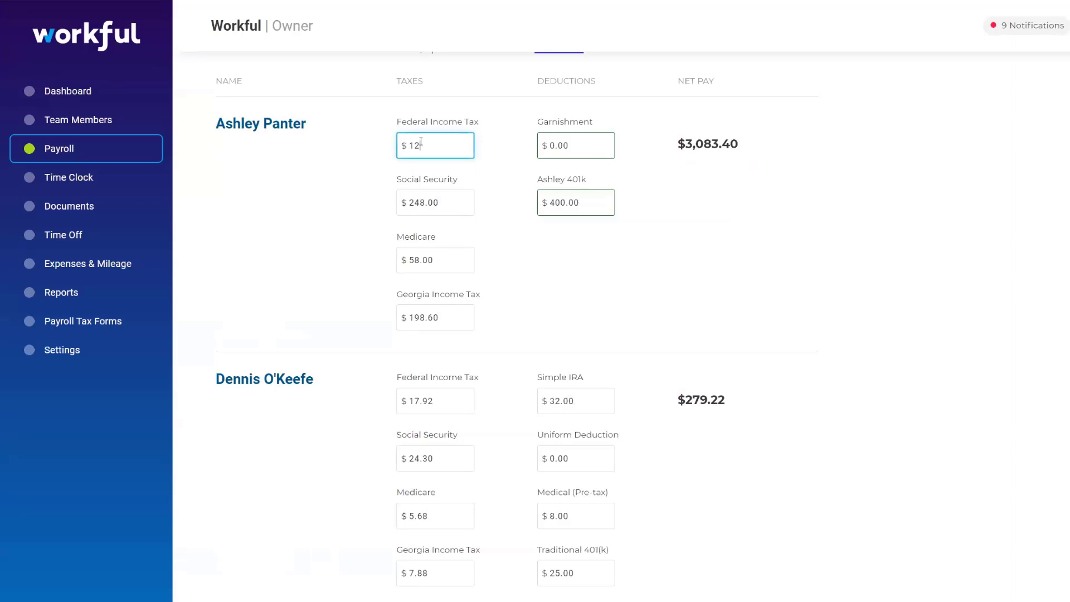
click(517, 198)
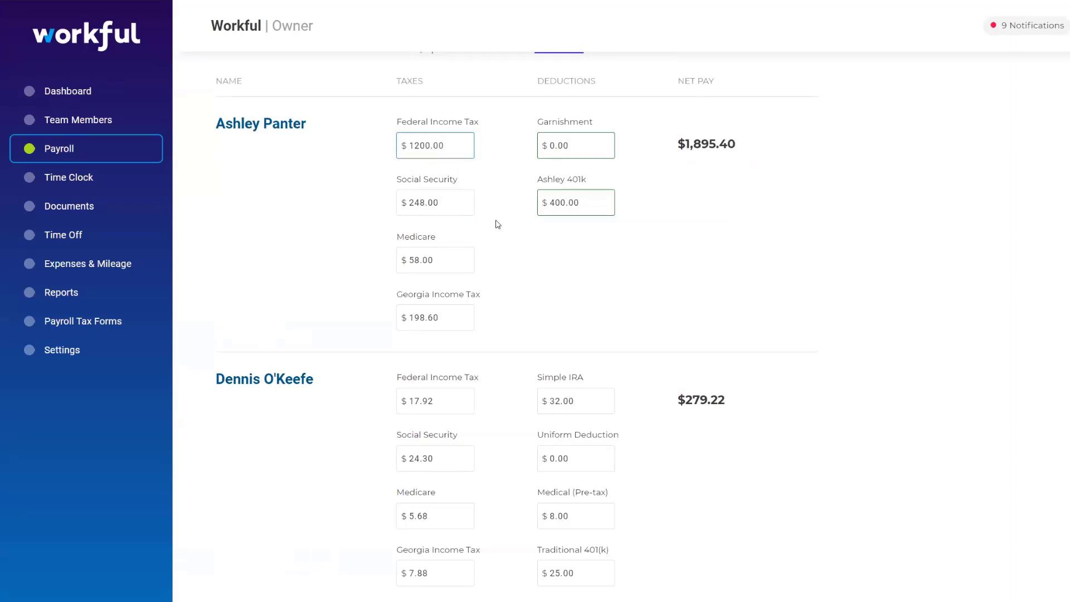
Step: Review and save both team members' taxes and deductions, and submit the off-cycle payroll
scroll(498, 225, down, 3)
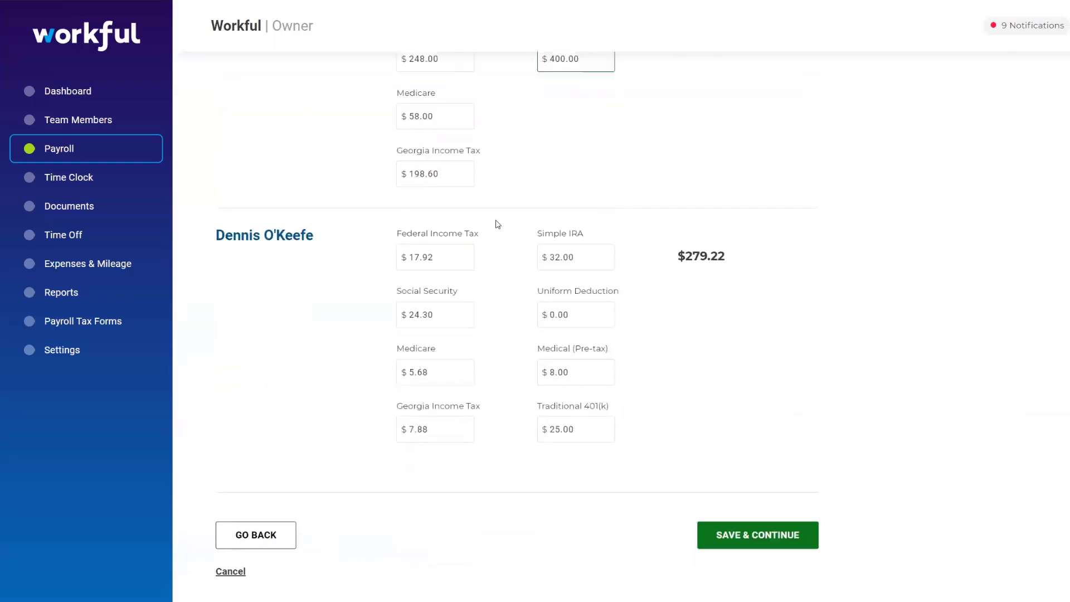
scroll(498, 224, up, 3)
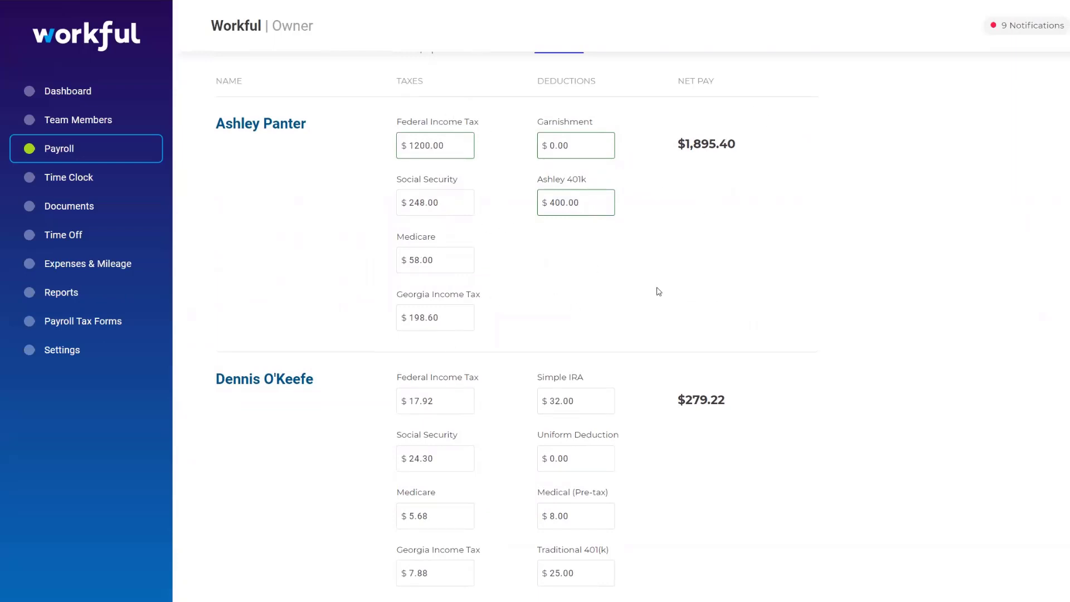
scroll(700, 291, down, 3)
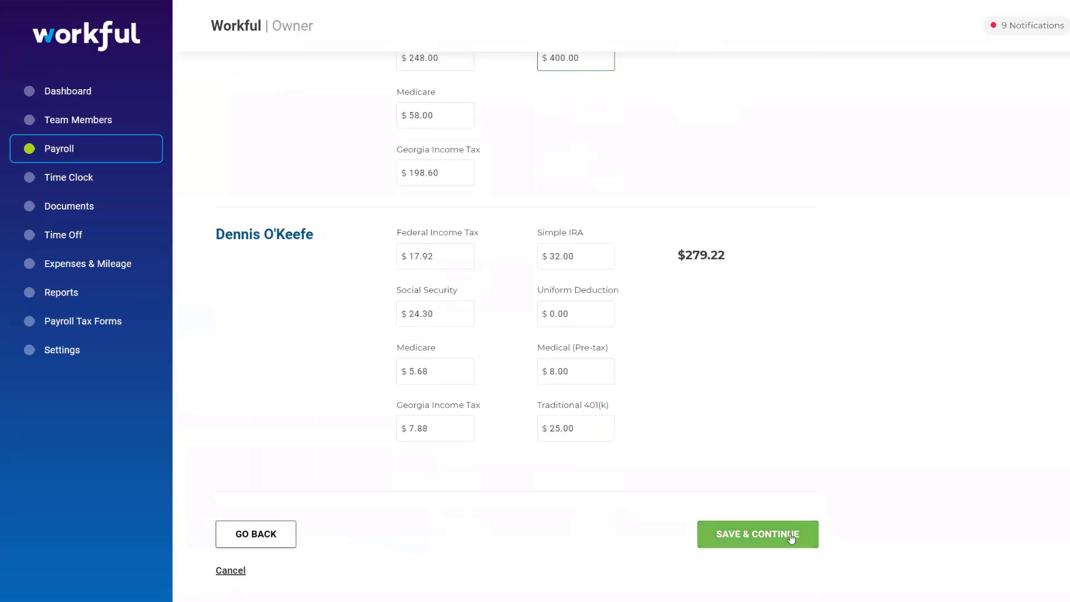
click(788, 538)
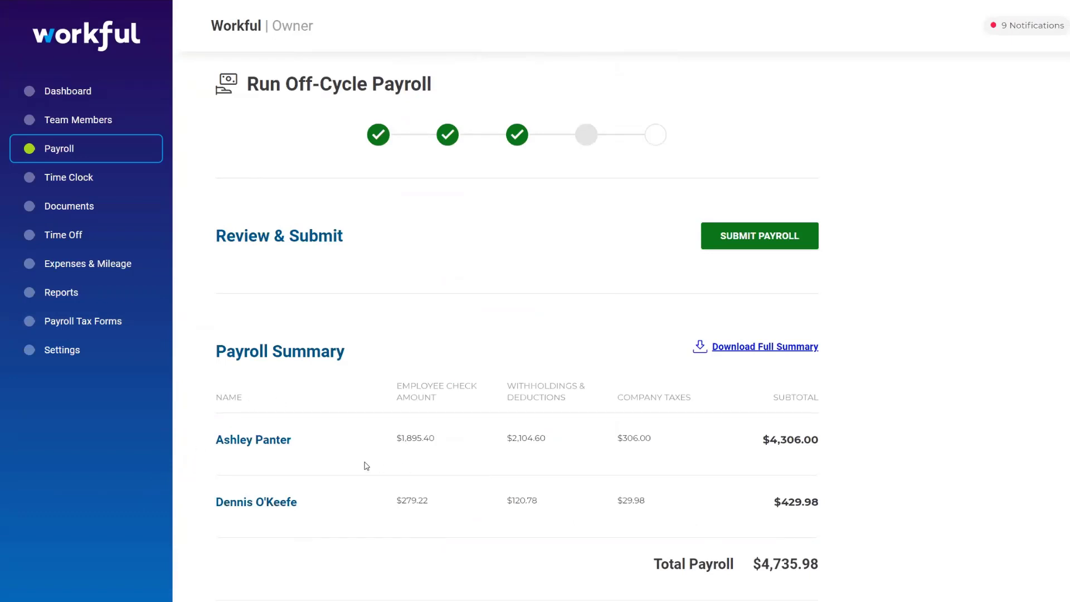
scroll(366, 446, down, 1)
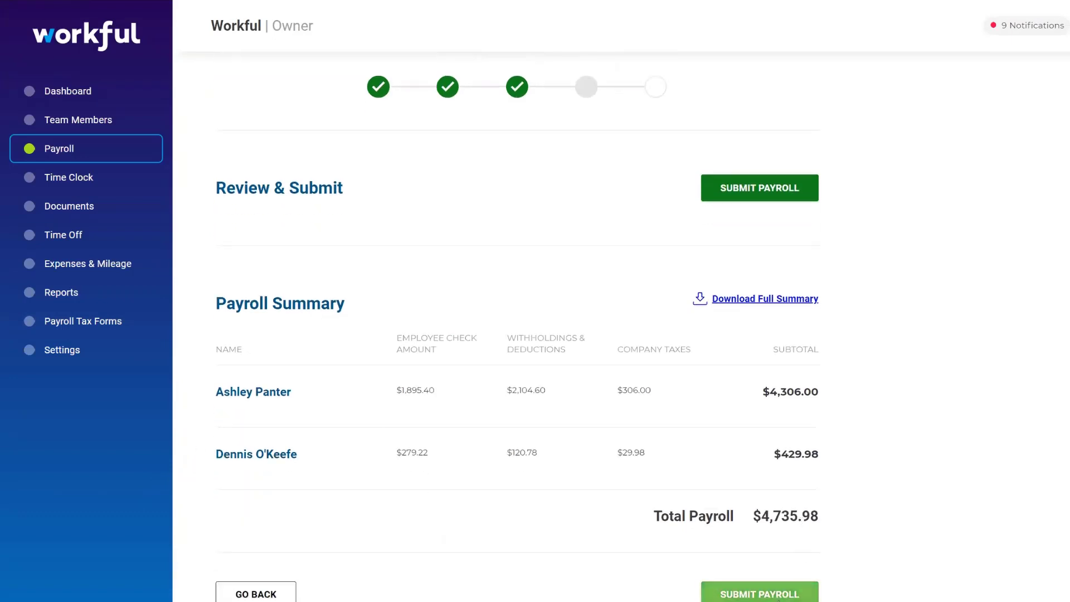
click(779, 595)
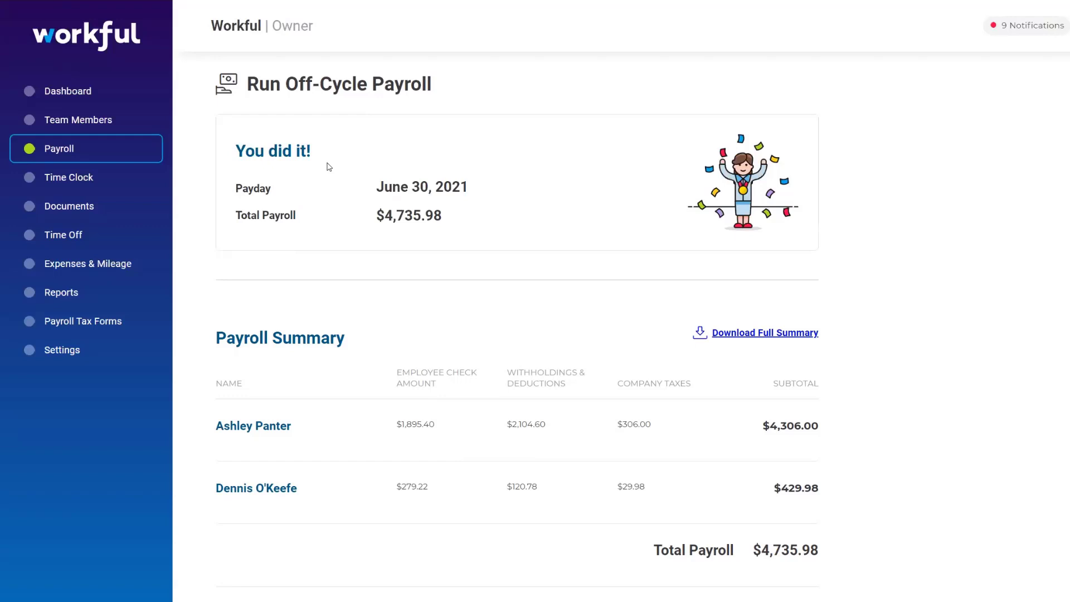
Step: Return to the dashboard and open the list of company reports
click(93, 92)
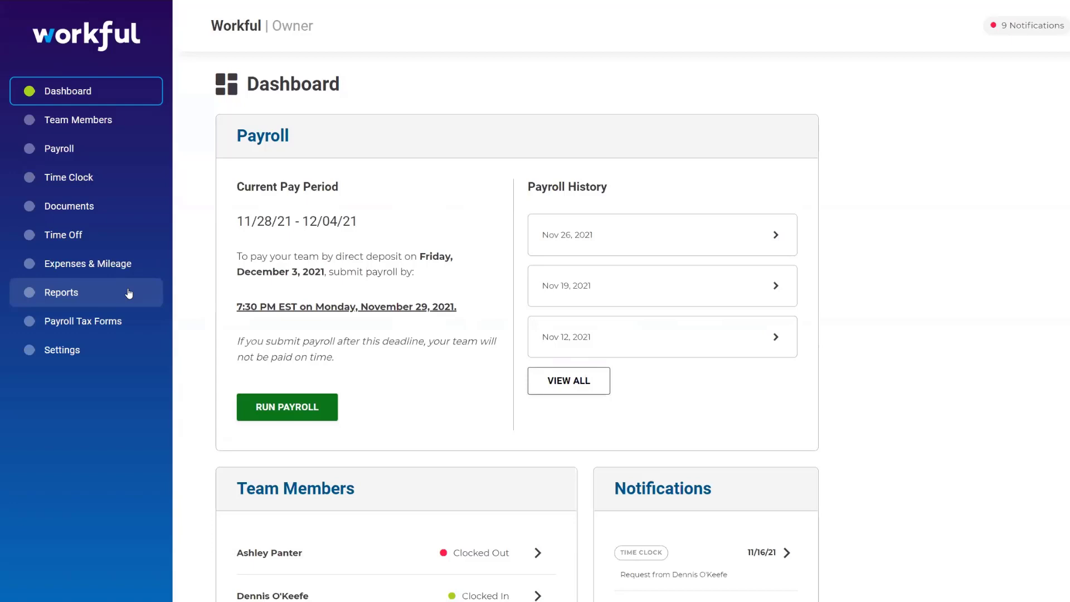
click(96, 293)
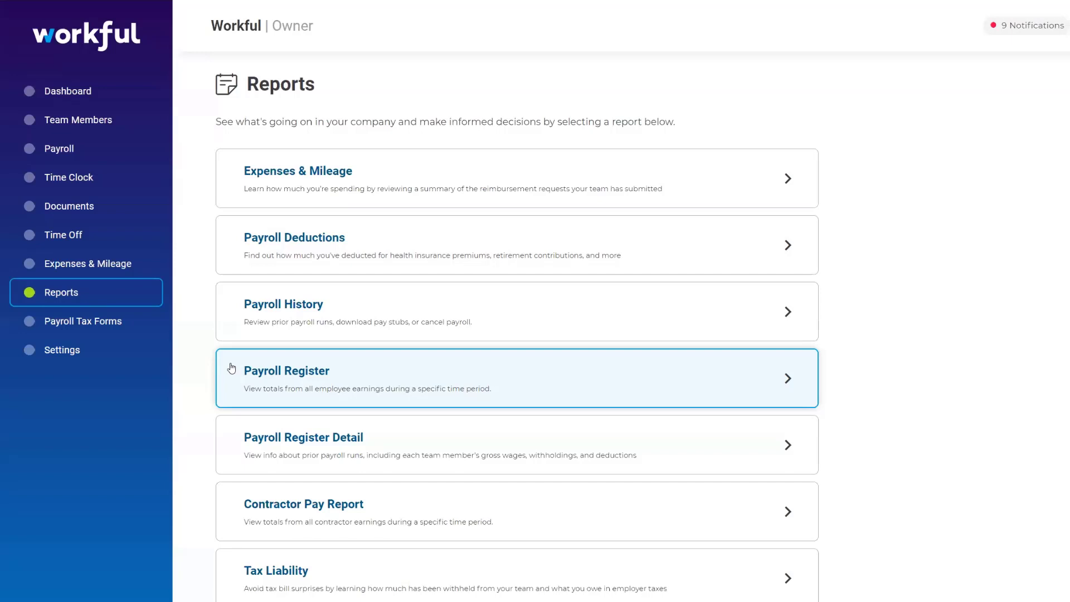
Step: Look through the full list of available company reports, down to Timesheets
scroll(311, 232, down, 3)
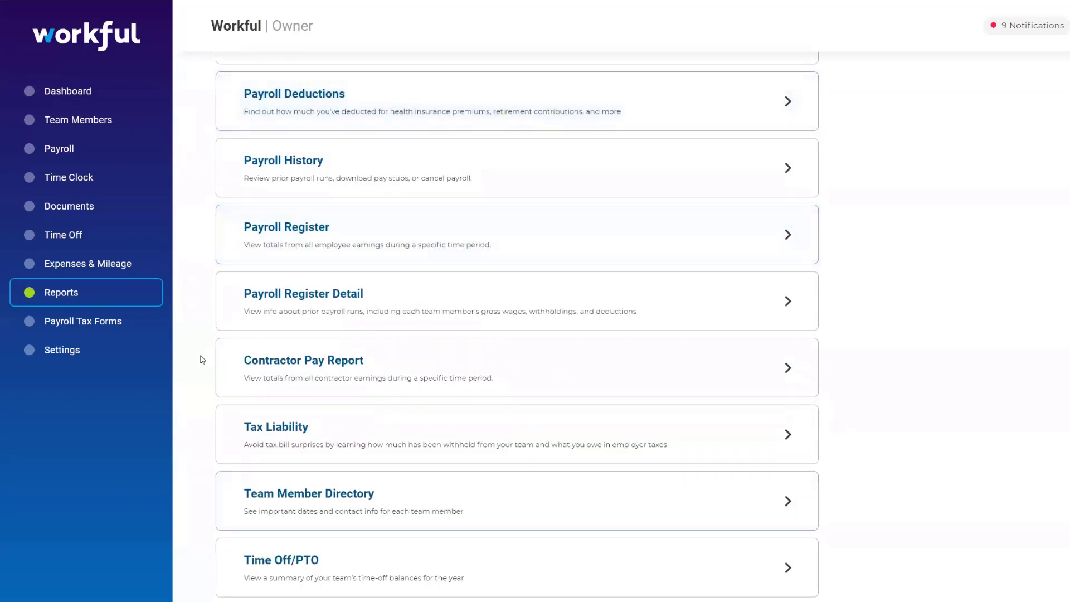
scroll(240, 335, down, 2)
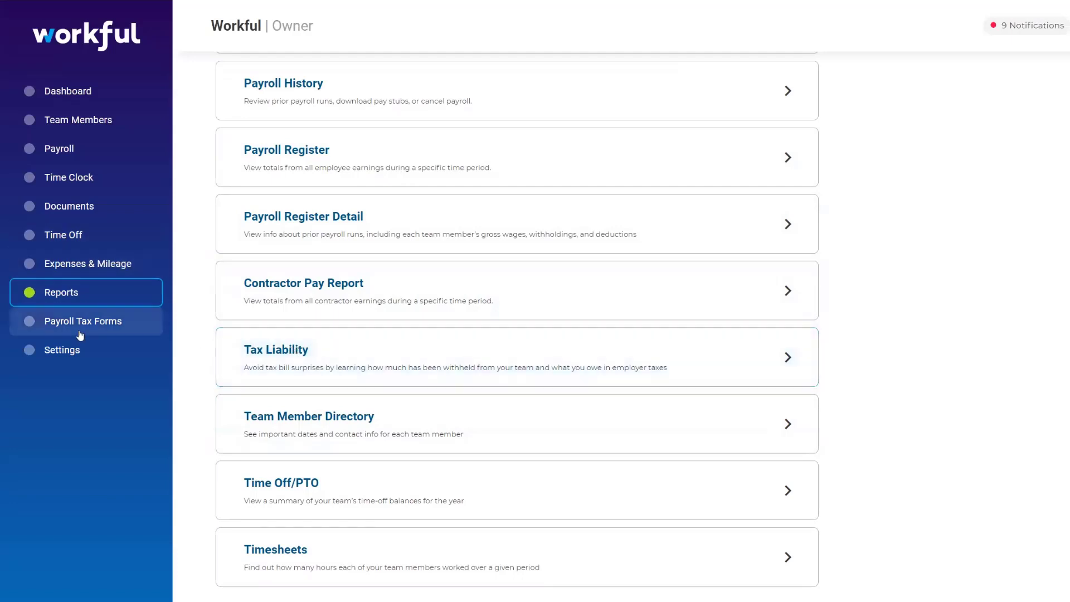
Step: Open the QuickBooks Online Integration settings and review the syncing options, including the cash account and start date
click(115, 346)
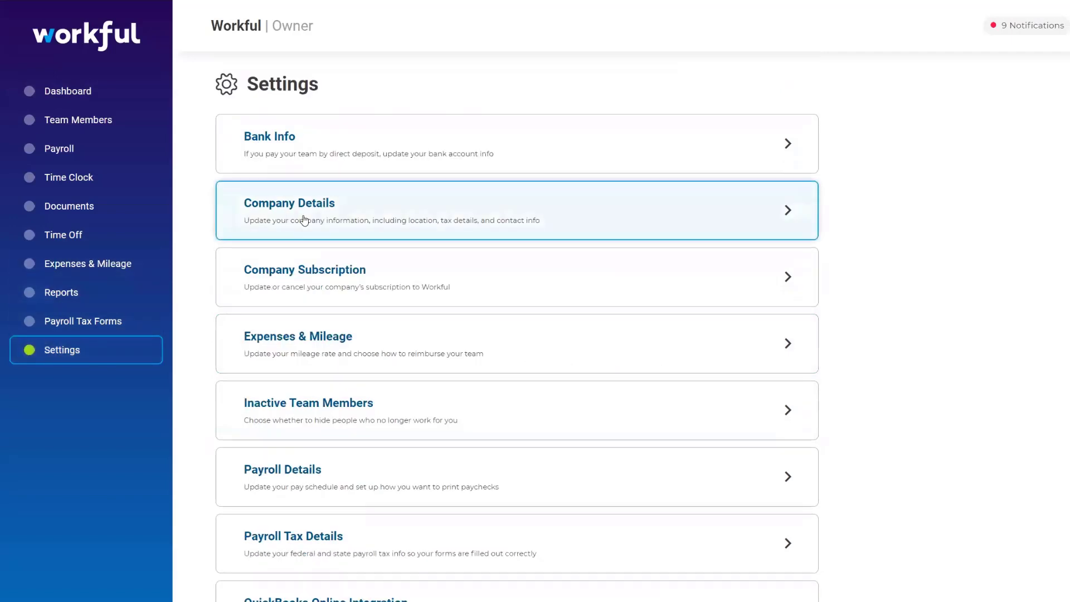
scroll(222, 363, down, 2)
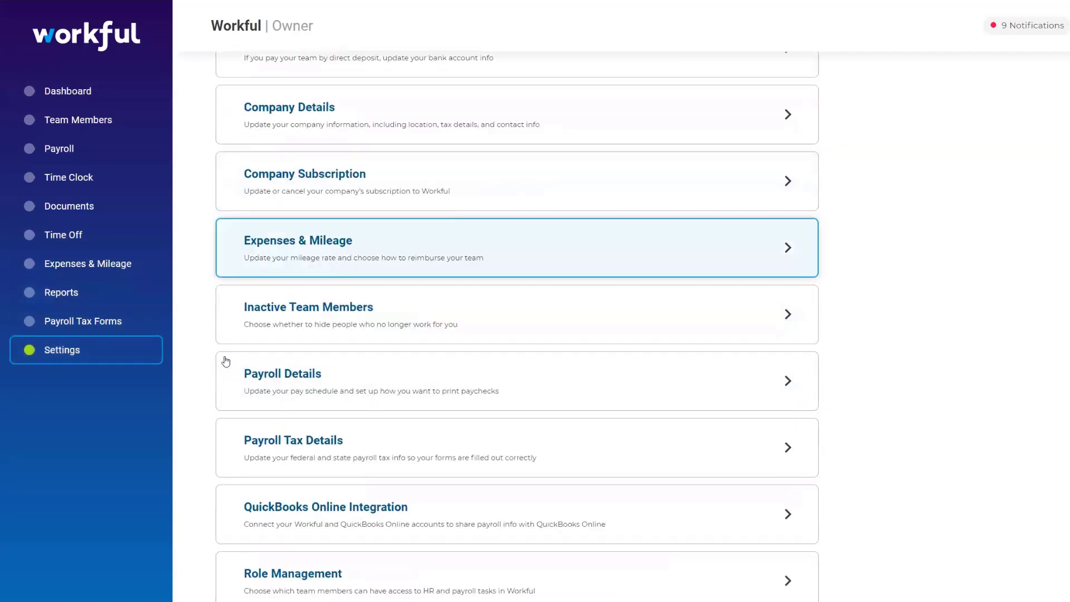
scroll(387, 419, down, 2)
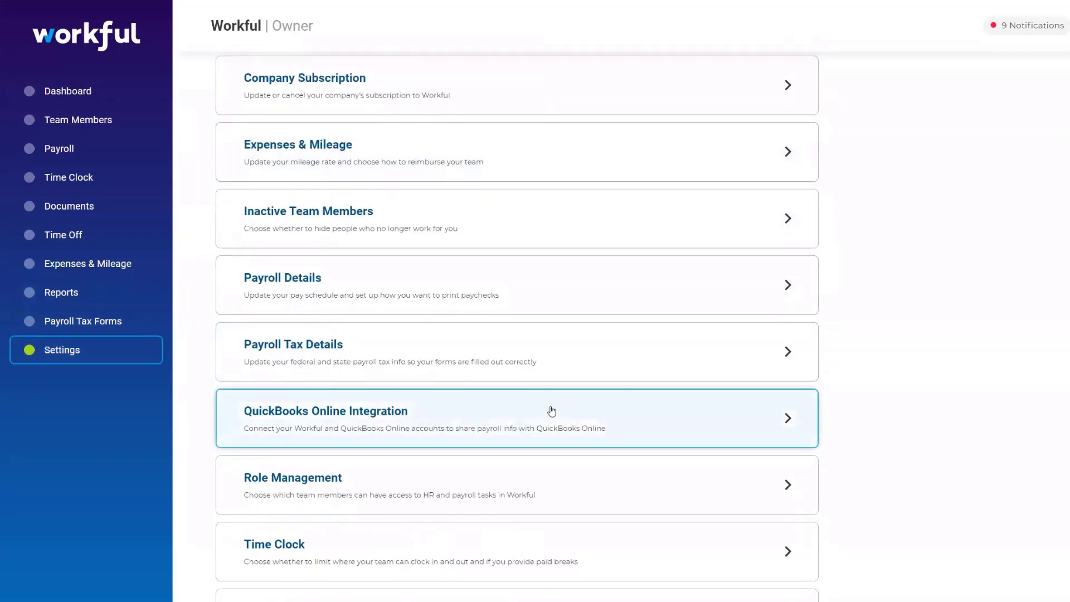
click(466, 416)
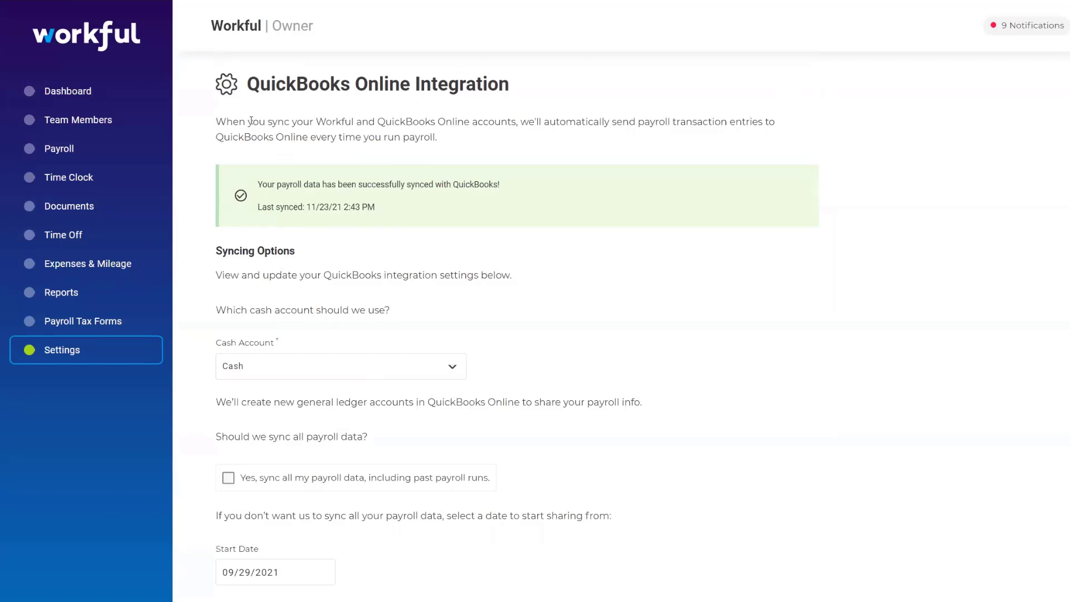
scroll(658, 305, down, 2)
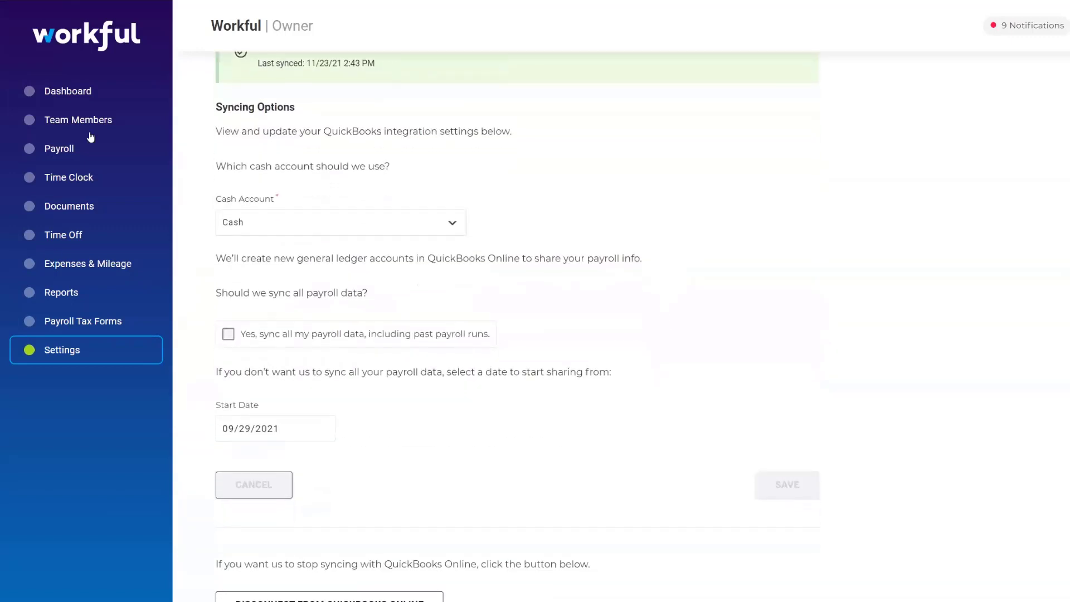